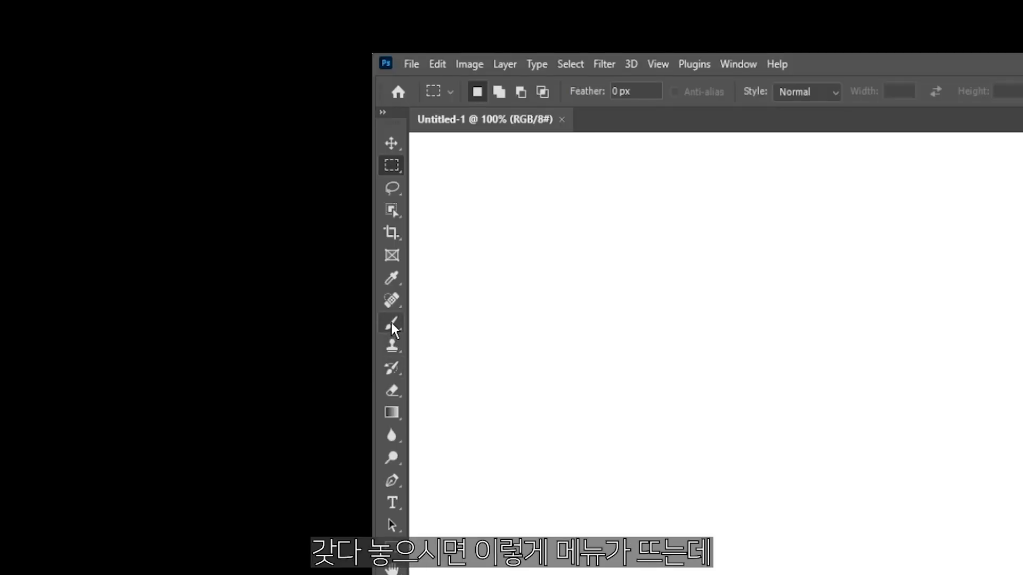
Activate the Brush Tool from the group of brush tools.
{"action": "mouse_move", "coordinate": [392, 324]}
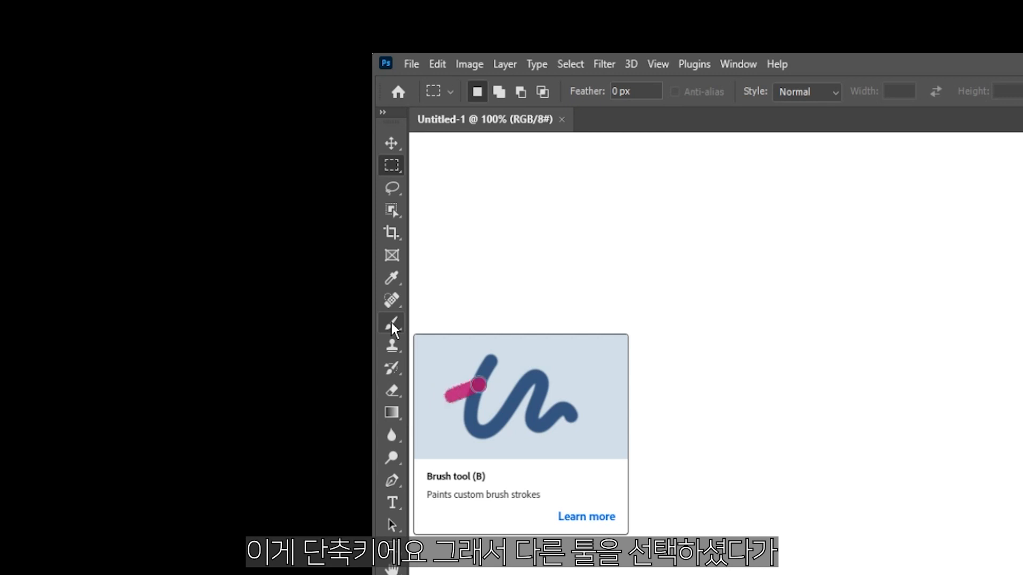
{"action": "left_click", "coordinate": [391, 256]}
{"action": "key", "text": "b"}
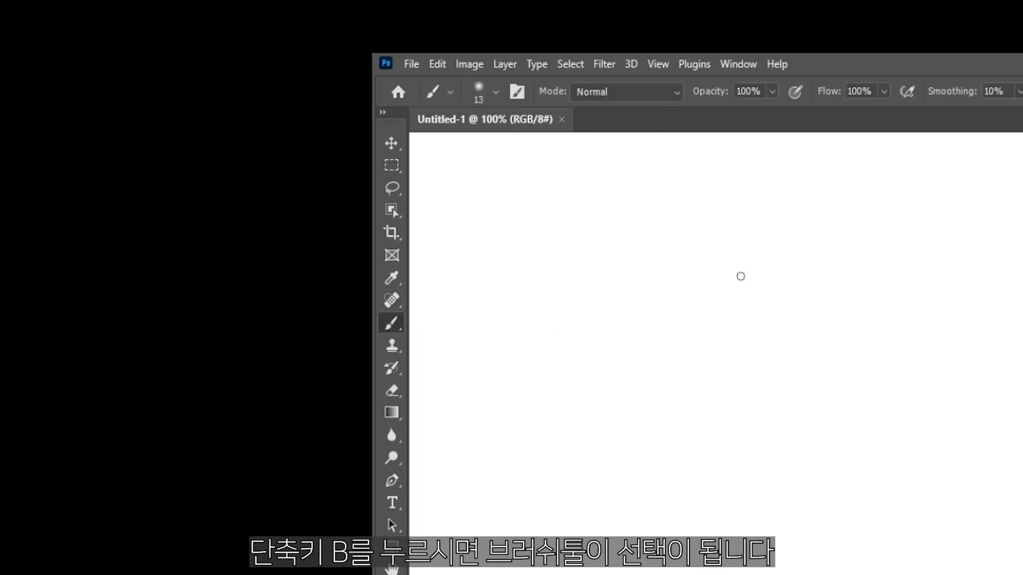
{"action": "right_click", "coordinate": [390, 327]}
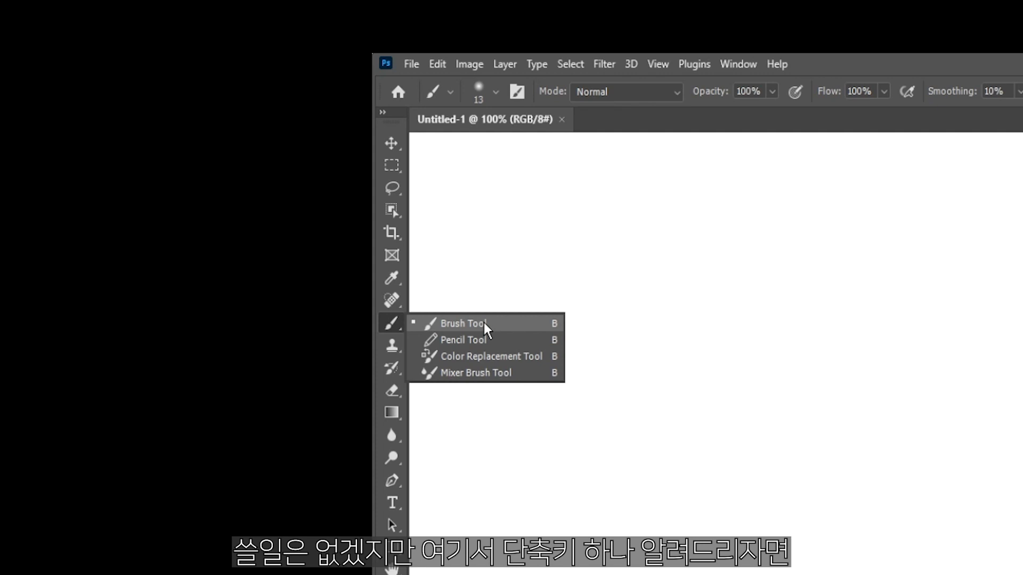
{"action": "left_click", "coordinate": [521, 321]}
Cycle through the Pencil, Color Replacement and Mixer Brush tools back to the Brush Tool.
{"action": "key", "text": "shift+b"}
{"action": "key", "text": "shift+b"}
{"action": "key", "text": "shift+b"}
{"action": "key", "text": "shift+b"}
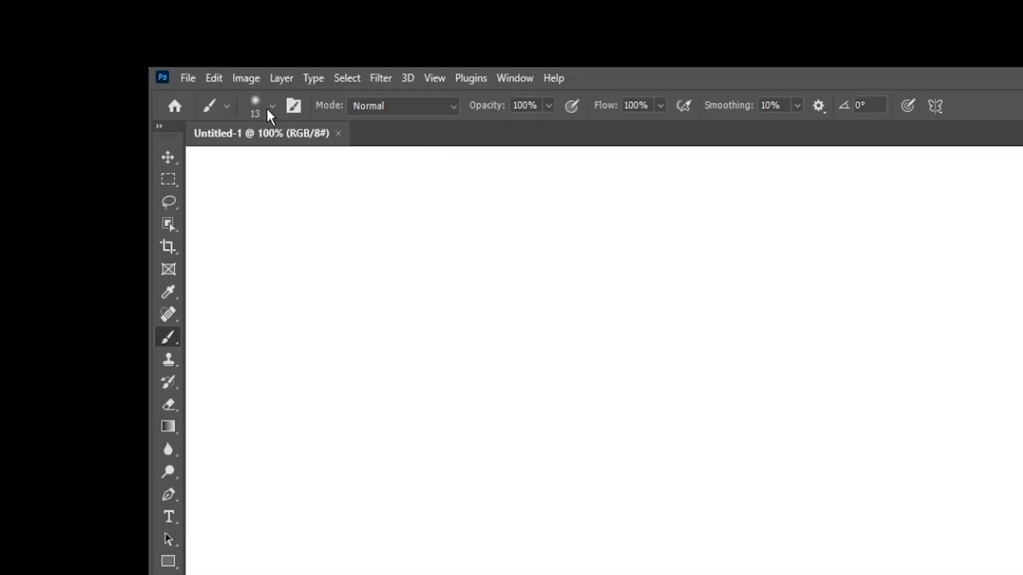
Set the brush to 108 px with 100% hardness and paint a horizontal black stroke across the upper canvas.
{"action": "left_click", "coordinate": [272, 110]}
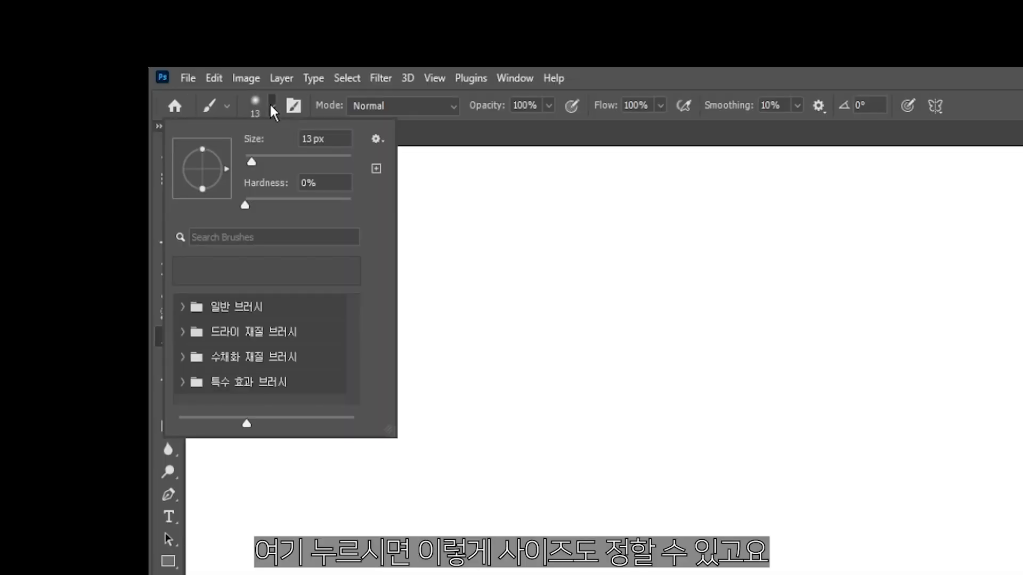
{"action": "left_click_drag", "start_coordinate": [251, 161], "coordinate": [300, 163]}
{"action": "mouse_move", "coordinate": [245, 205]}
{"action": "left_mouse_down"}
{"action": "mouse_move", "coordinate": [305, 207]}
{"action": "mouse_move", "coordinate": [293, 207]}
{"action": "left_mouse_up"}
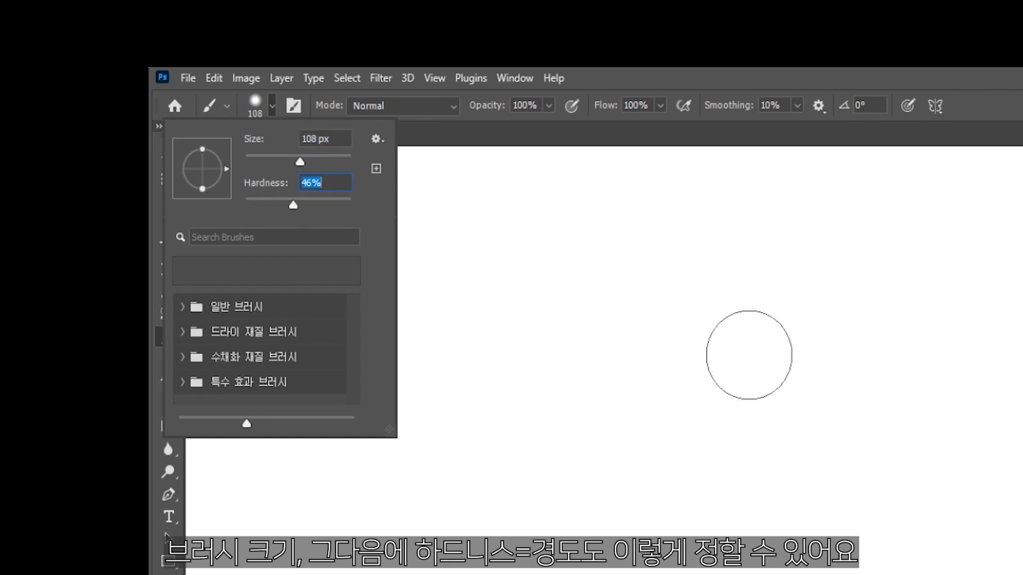
{"action": "left_click_drag", "start_coordinate": [295, 206], "coordinate": [351, 206]}
{"action": "left_click_drag", "start_coordinate": [555, 279], "coordinate": [1020, 282]}
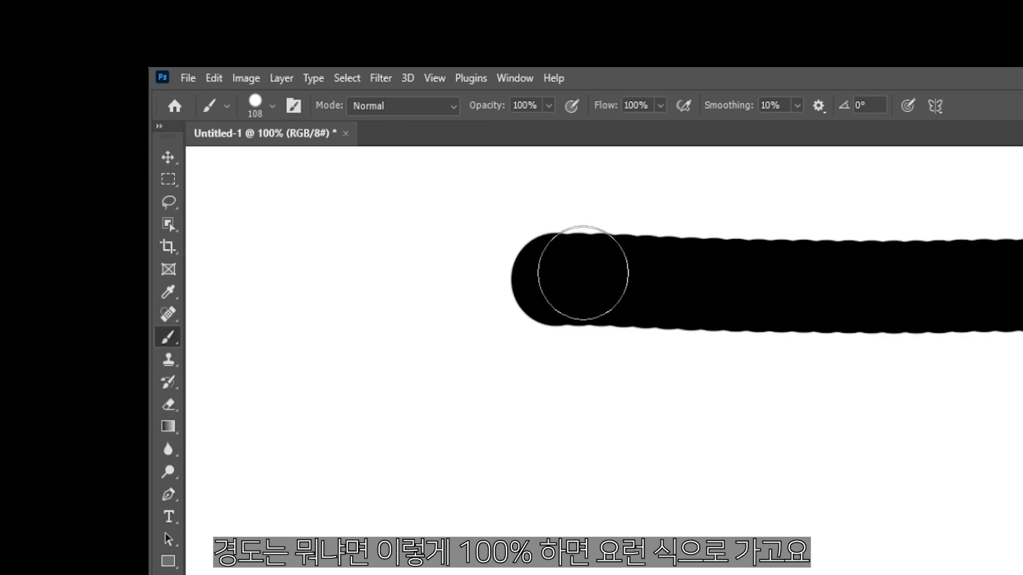
Set the brush hardness to 0% and paint a second horizontal stroke below the hard-edged one.
{"action": "left_click", "coordinate": [273, 105]}
{"action": "left_click_drag", "start_coordinate": [351, 205], "coordinate": [235, 200]}
{"action": "left_click_drag", "start_coordinate": [506, 426], "coordinate": [1020, 432]}
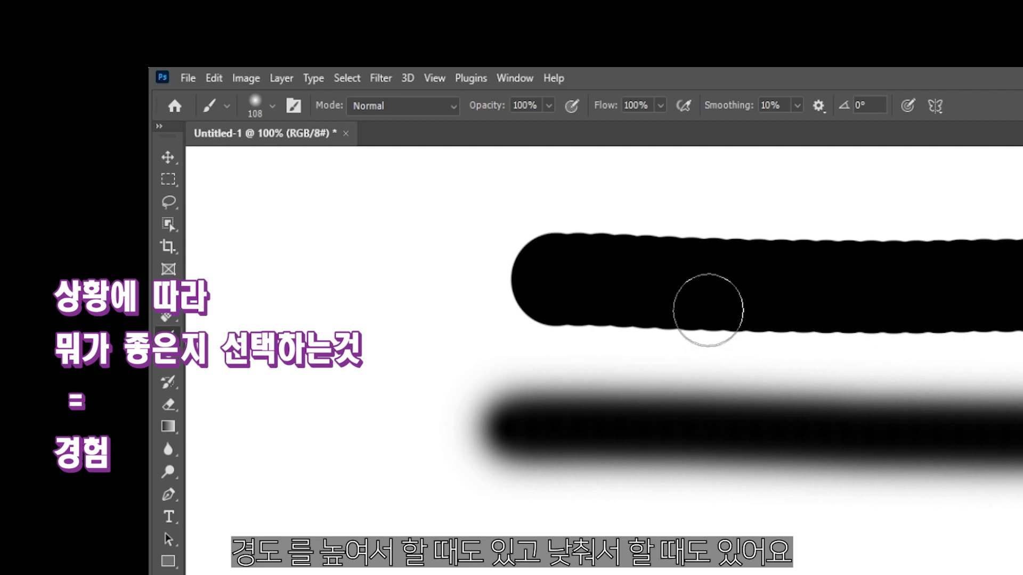
Rotate the brush tip to 152° as a trial, and bring its angle back to 1°.
{"action": "left_click", "coordinate": [273, 106]}
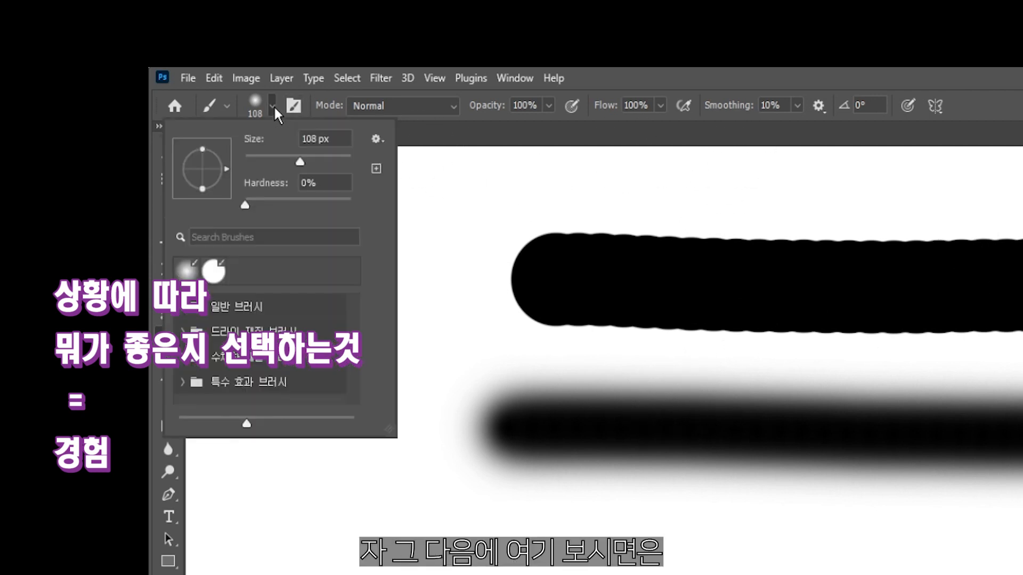
{"action": "mouse_move", "coordinate": [226, 171]}
{"action": "left_mouse_down"}
{"action": "mouse_move", "coordinate": [198, 148]}
{"action": "mouse_move", "coordinate": [181, 158]}
{"action": "left_mouse_up"}
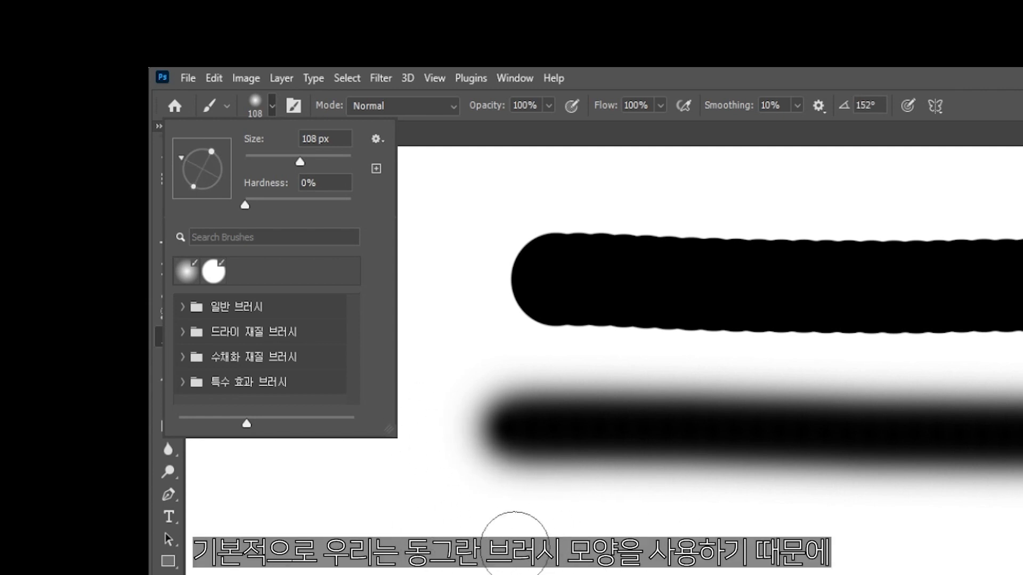
{"action": "mouse_move", "coordinate": [192, 160]}
{"action": "left_mouse_down"}
{"action": "mouse_move", "coordinate": [188, 182]}
{"action": "mouse_move", "coordinate": [258, 169]}
{"action": "left_mouse_up"}
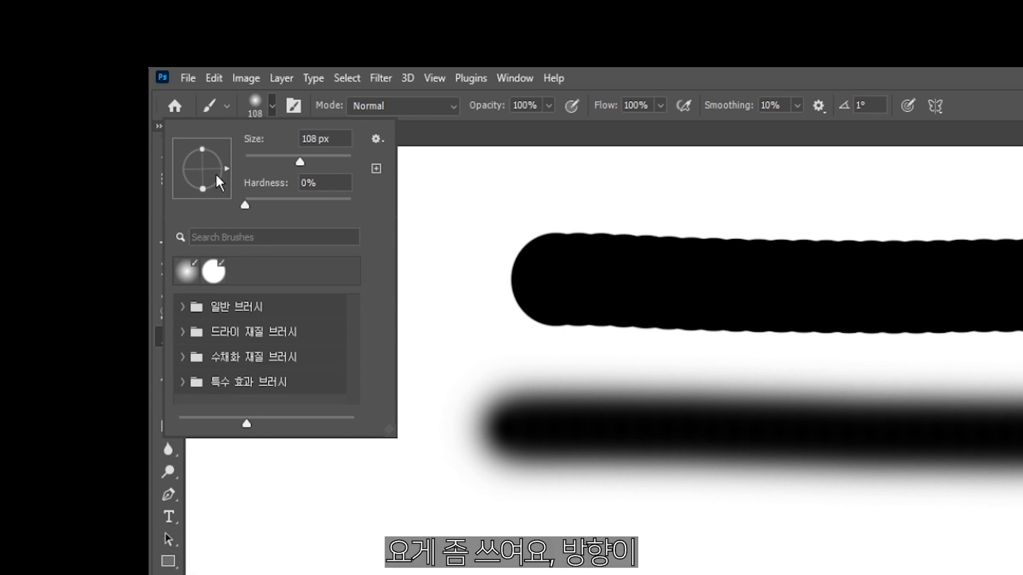
Enable Noise in the brush settings and paint a shorter horizontal stroke below the soft one.
{"action": "left_click", "coordinate": [297, 108]}
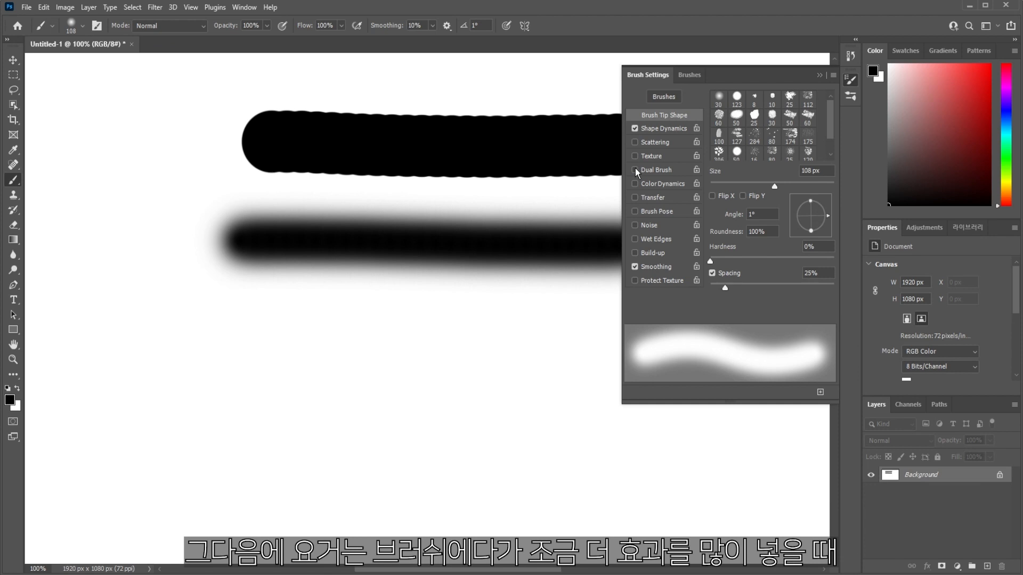
{"action": "left_click", "coordinate": [635, 224]}
{"action": "left_click_drag", "start_coordinate": [181, 363], "coordinate": [491, 360]}
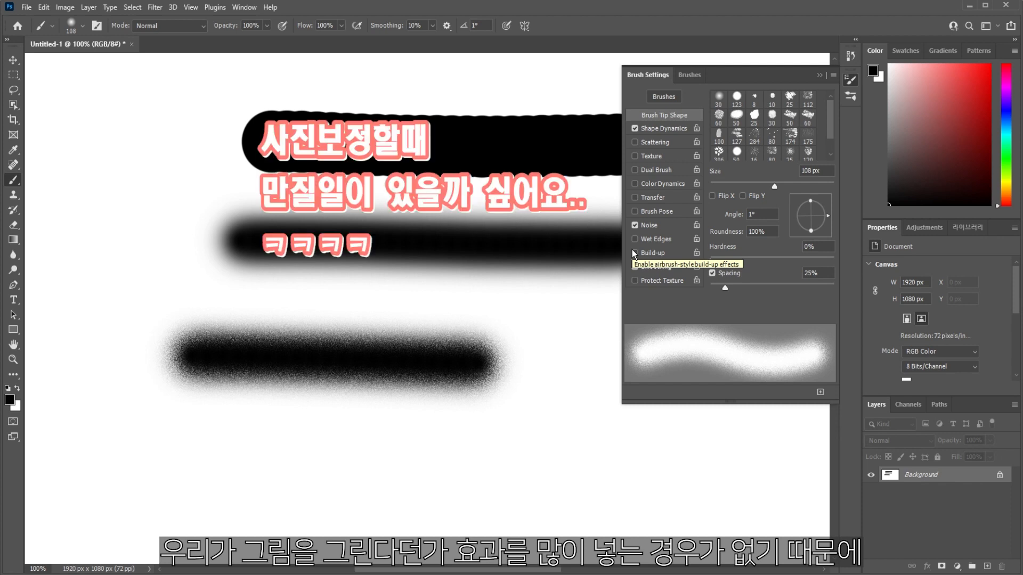
Choose the hard round 123 px tip and paint a vertical stroke beside the horizontal strokes.
{"action": "left_click", "coordinate": [737, 97]}
{"action": "left_click", "coordinate": [100, 114]}
{"action": "left_click_drag", "start_coordinate": [100, 114], "coordinate": [96, 277]}
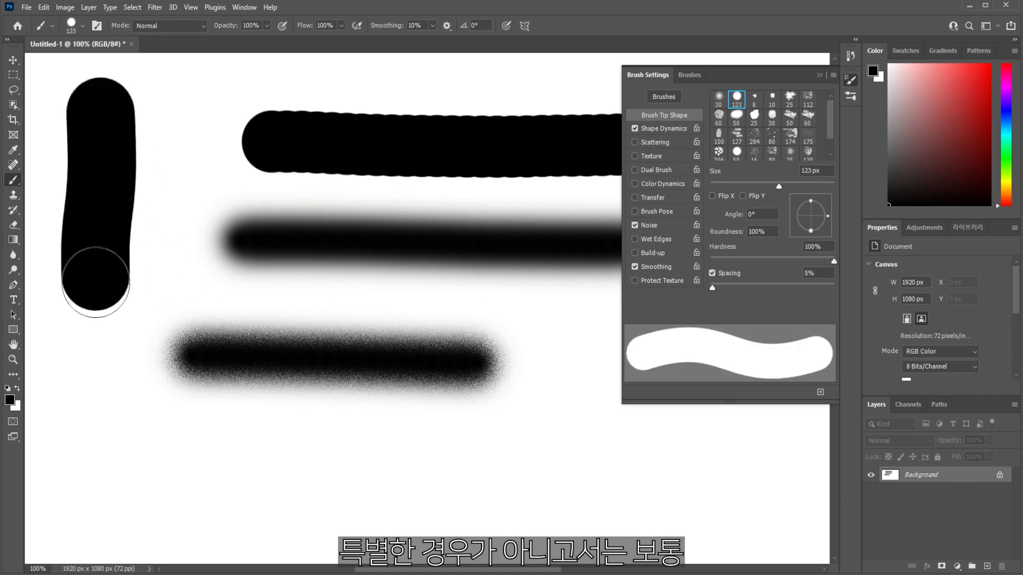
Paint a thin horizontal stroke below the noisy one with the soft round 30 px tip, and disable Noise.
{"action": "left_click", "coordinate": [718, 98]}
{"action": "left_click_drag", "start_coordinate": [87, 469], "coordinate": [475, 463]}
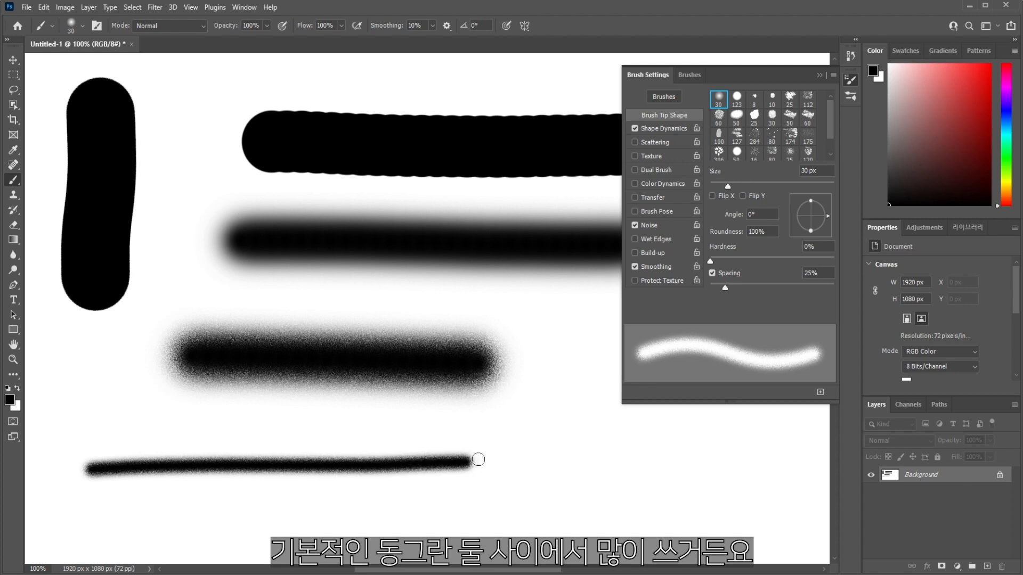
{"action": "left_click", "coordinate": [647, 224]}
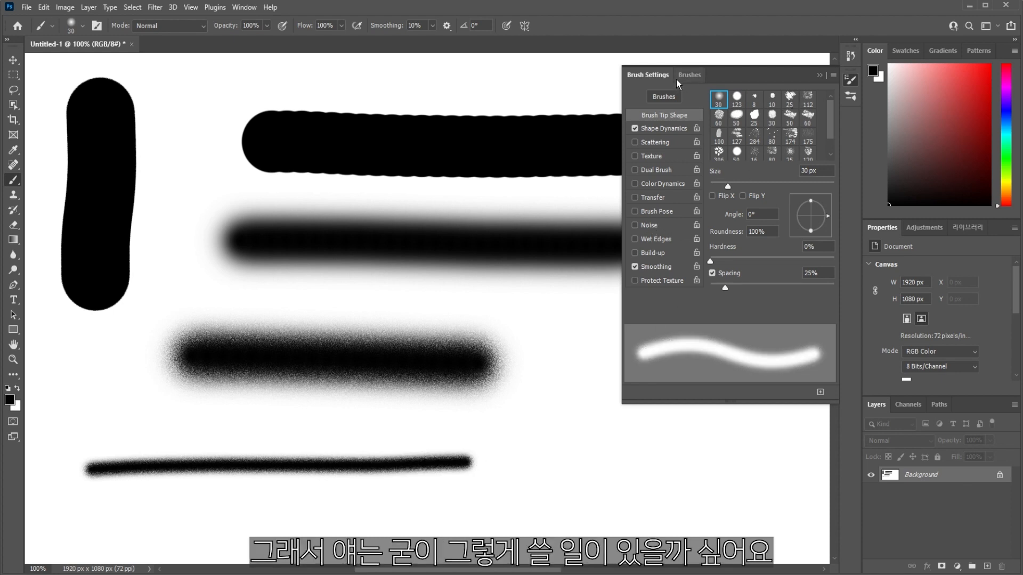
{"action": "left_click", "coordinate": [688, 75]}
{"action": "left_click", "coordinate": [654, 74]}
{"action": "left_click", "coordinate": [819, 75]}
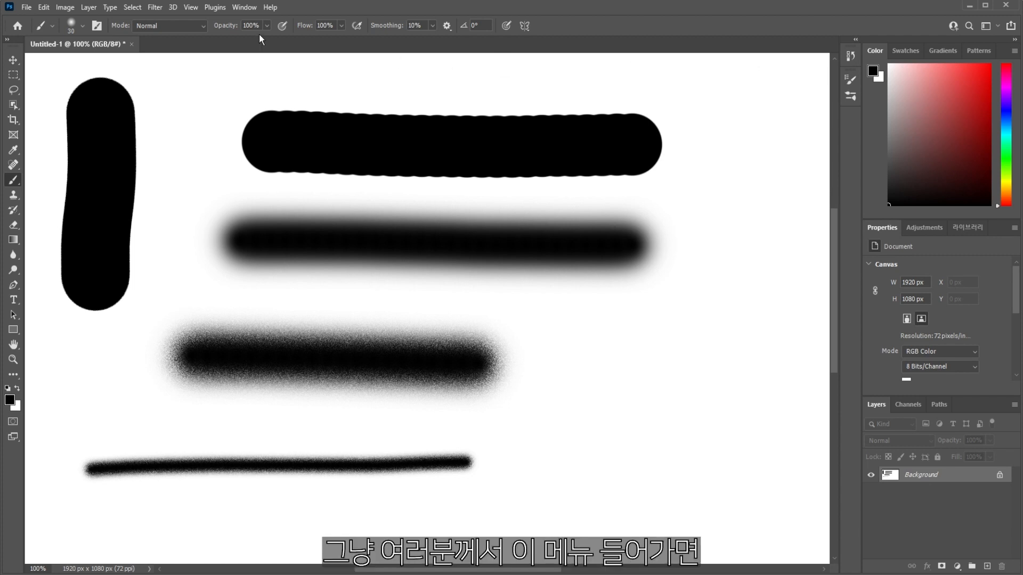
{"action": "left_click", "coordinate": [97, 25]}
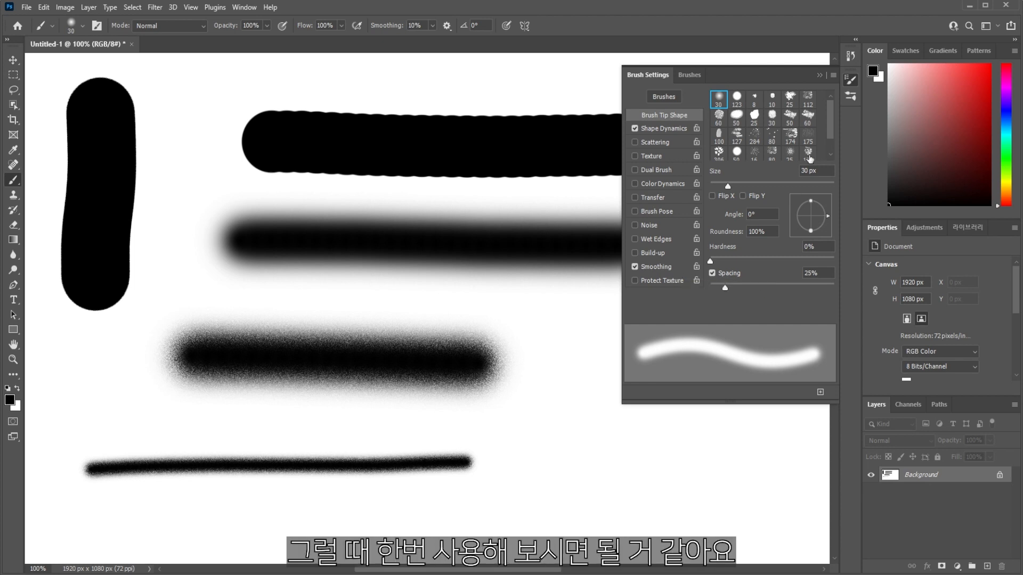
Choose the textured 100 px brush tip, paint a trial stroke along the lower canvas and undo it.
{"action": "left_click", "coordinate": [719, 134]}
{"action": "left_click_drag", "start_coordinate": [193, 512], "coordinate": [548, 514]}
{"action": "key", "text": "ctrl+z"}
Try a stroke along the lower canvas with the tip spacing at 332%, and undo it.
{"action": "left_click_drag", "start_coordinate": [711, 288], "coordinate": [812, 288]}
{"action": "mouse_move", "coordinate": [145, 508]}
{"action": "left_mouse_down"}
{"action": "mouse_move", "coordinate": [446, 513]}
{"action": "mouse_move", "coordinate": [640, 495]}
{"action": "mouse_move", "coordinate": [695, 498]}
{"action": "mouse_move", "coordinate": [727, 527]}
{"action": "left_mouse_up"}
{"action": "key", "text": "ctrl+z"}
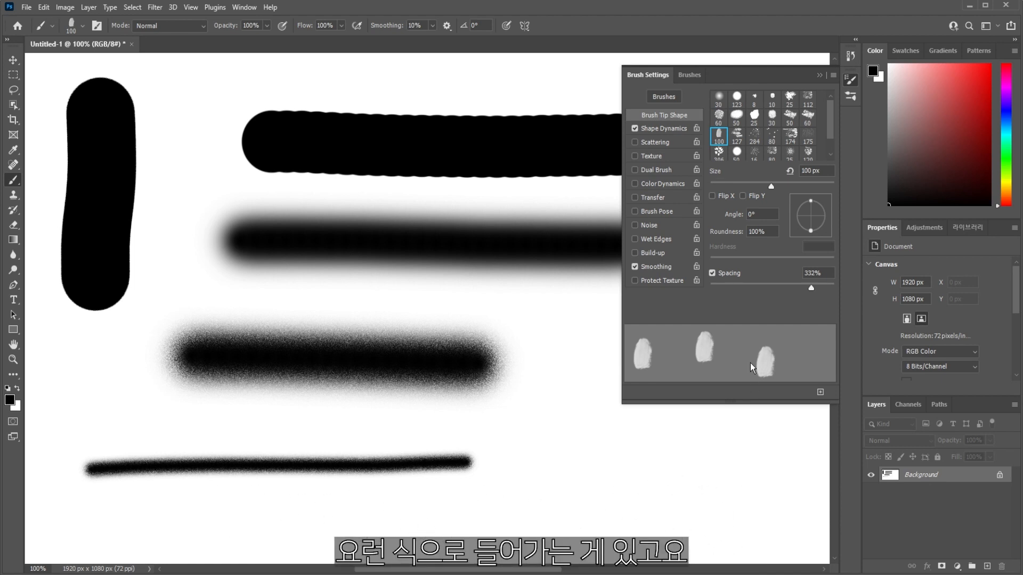
Set the tip spacing to 81% and paint a horizontal stroke along the lower edge of the canvas.
{"action": "mouse_move", "coordinate": [733, 286]}
{"action": "left_mouse_down"}
{"action": "mouse_move", "coordinate": [715, 284]}
{"action": "mouse_move", "coordinate": [759, 287]}
{"action": "left_mouse_up"}
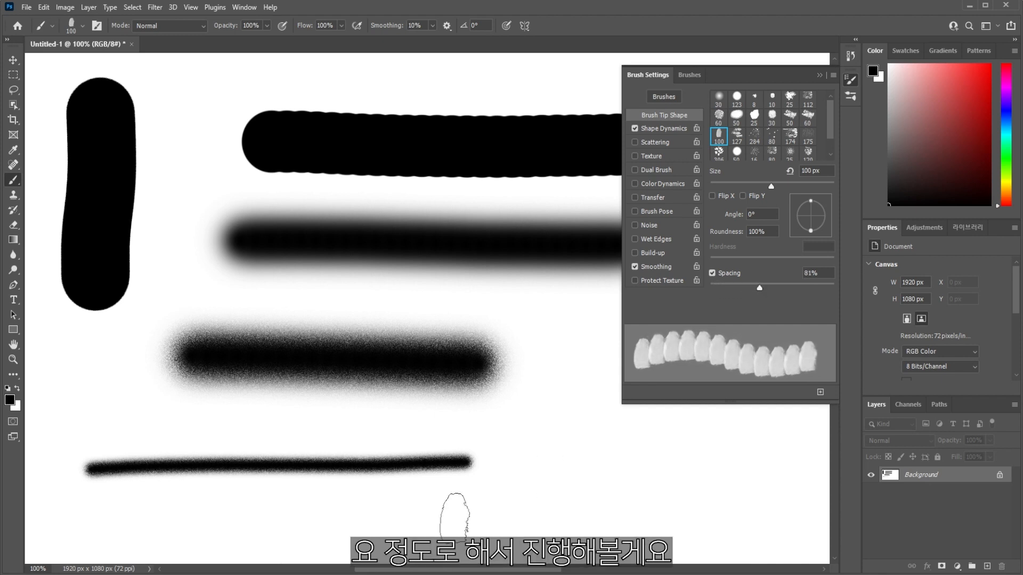
{"action": "mouse_move", "coordinate": [104, 518]}
{"action": "left_mouse_down"}
{"action": "mouse_move", "coordinate": [224, 521]}
{"action": "mouse_move", "coordinate": [324, 505]}
{"action": "mouse_move", "coordinate": [525, 518]}
{"action": "mouse_move", "coordinate": [656, 509]}
{"action": "left_mouse_up"}
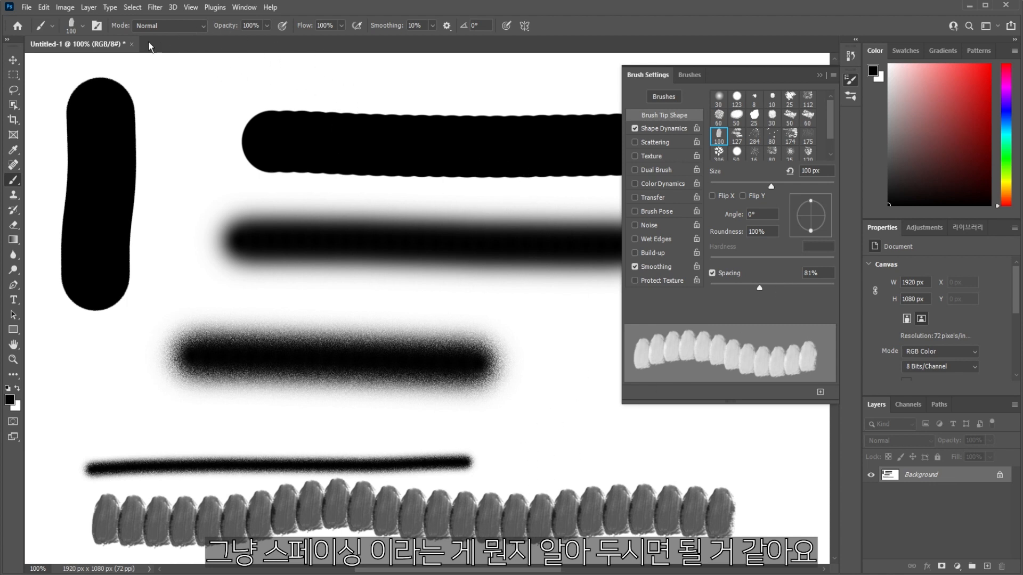
Compare the brush's blend mode options with the layer's, duplicating the Background layer to make the layer options available.
{"action": "left_click", "coordinate": [154, 28]}
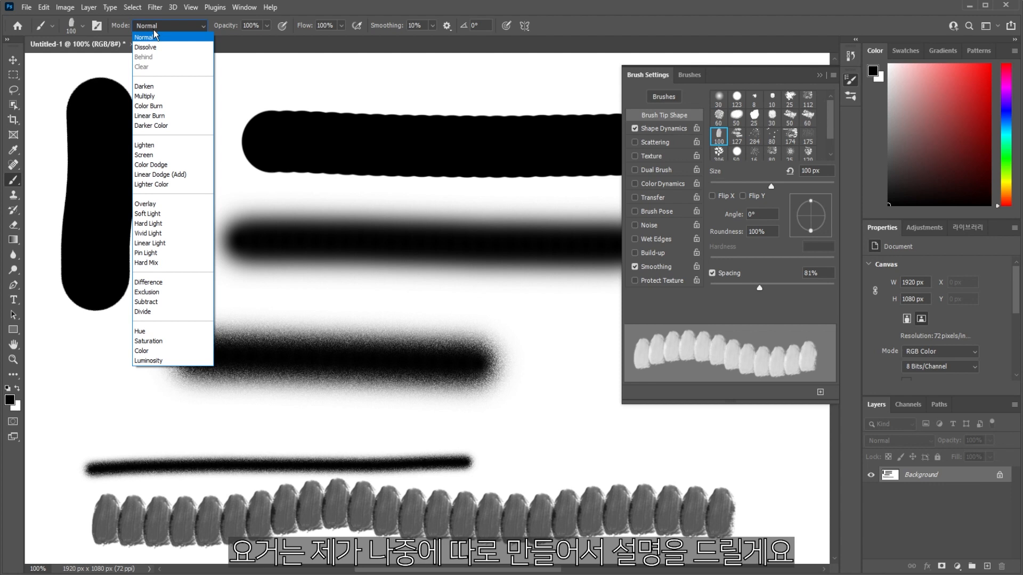
{"action": "left_click", "coordinate": [154, 31]}
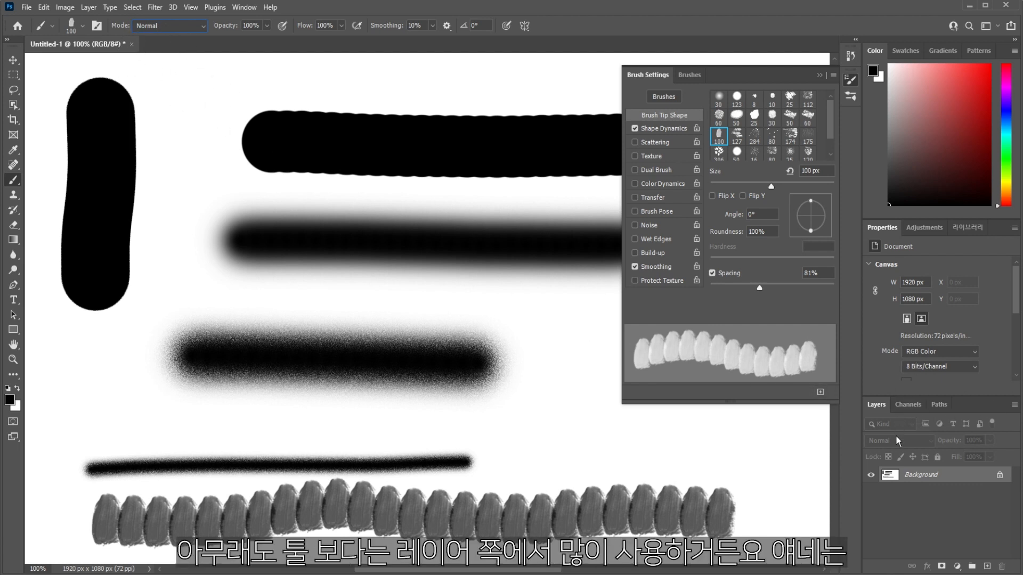
{"action": "key", "text": "ctrl+j"}
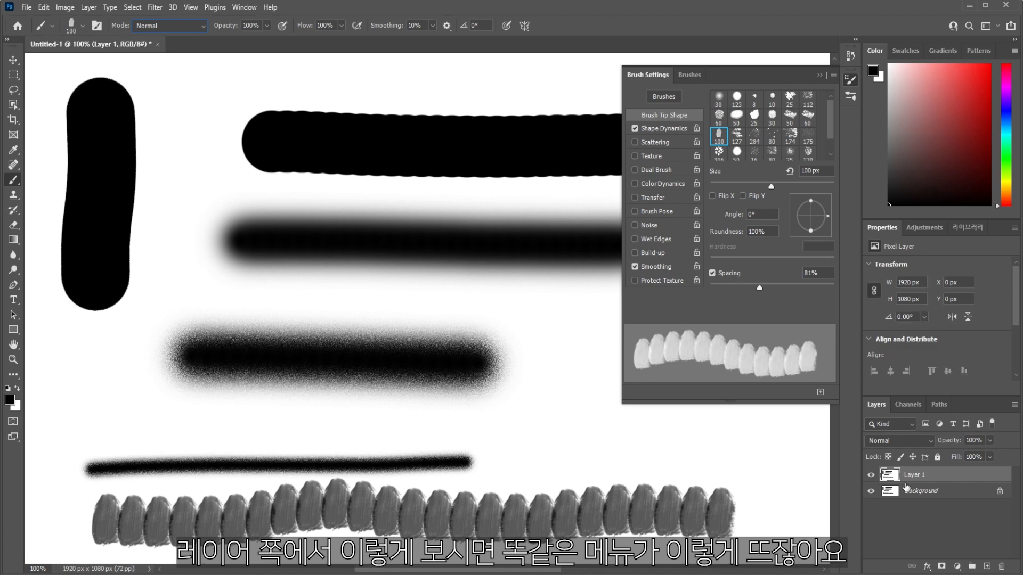
{"action": "left_click", "coordinate": [909, 442]}
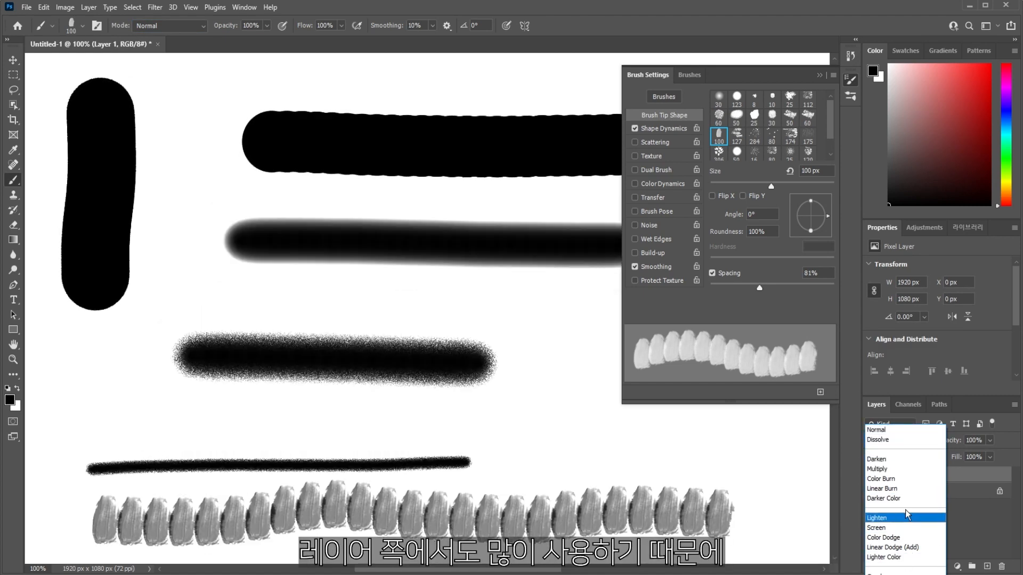
{"action": "left_click", "coordinate": [690, 7]}
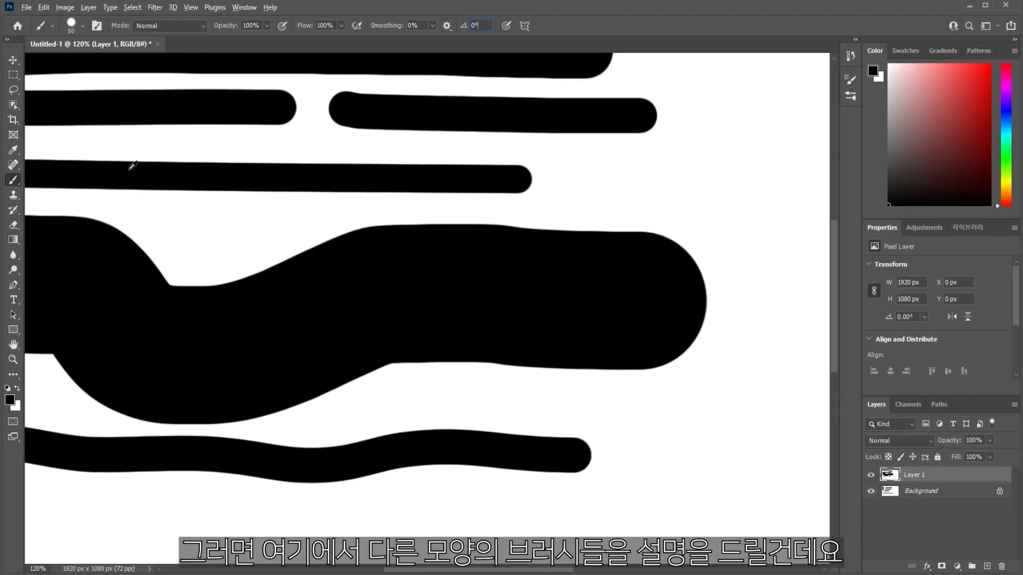
Fill Layer 1 with the white background color to cover all its strokes, keeping the Brush tool active.
{"action": "left_click", "coordinate": [14, 60]}
{"action": "scroll", "coordinate": [181, 211], "scroll_direction": "down", "scroll_amount": 10}
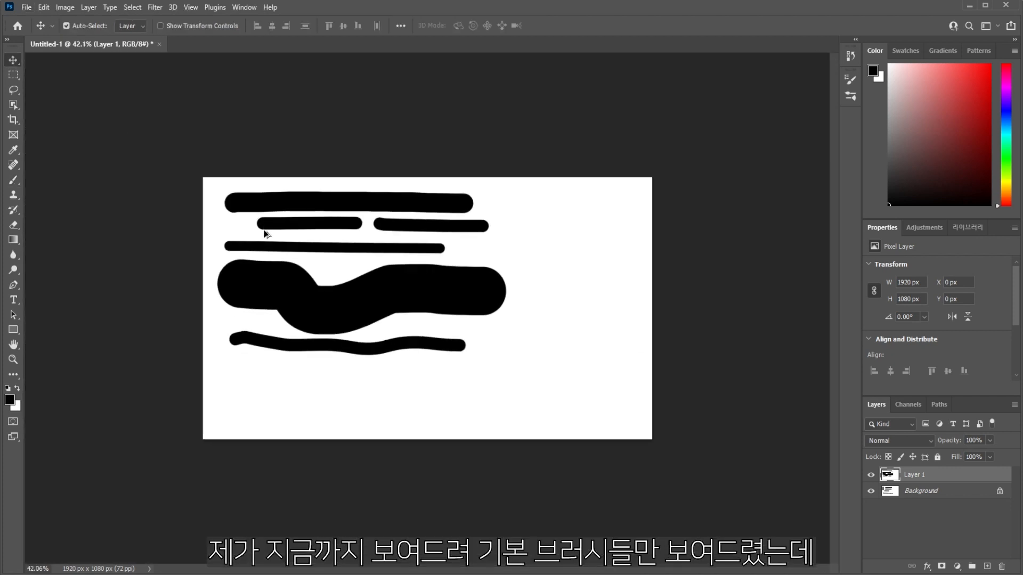
{"action": "scroll", "coordinate": [265, 232], "scroll_direction": "up", "scroll_amount": 5}
{"action": "key", "text": "b"}
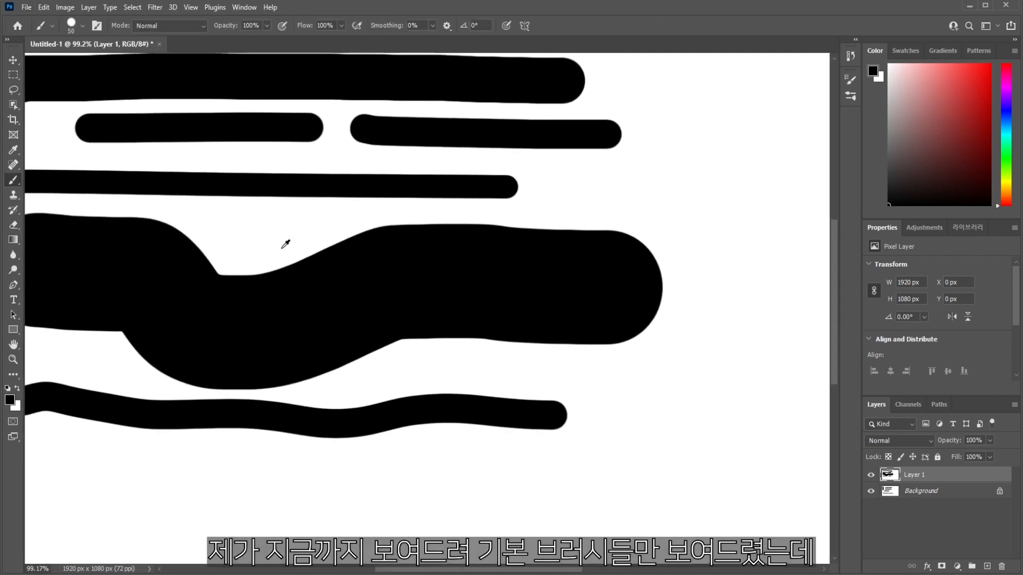
{"action": "scroll", "coordinate": [285, 244], "scroll_direction": "down", "scroll_amount": 2}
{"action": "key", "text": "ctrl+BackSpace"}
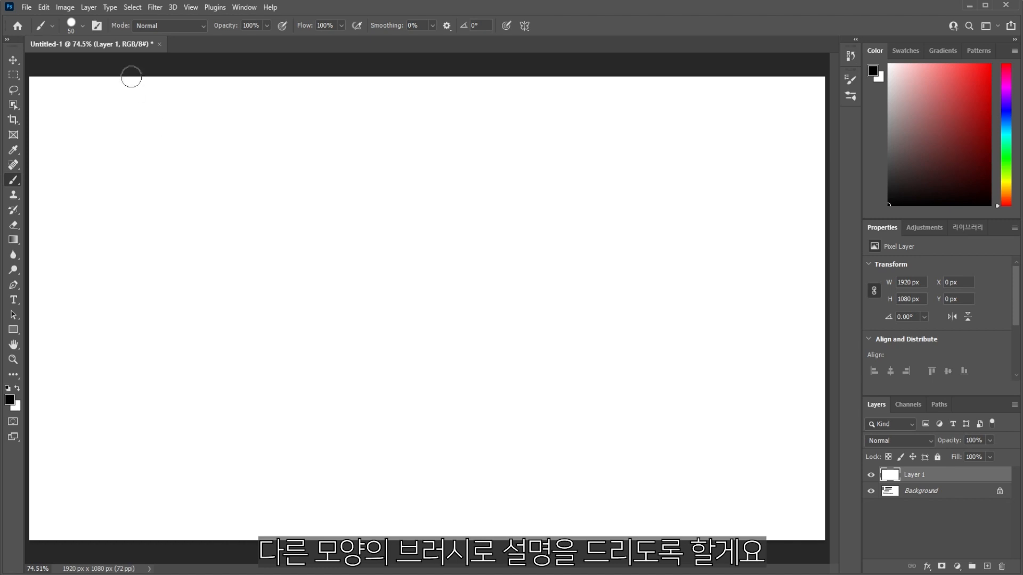
Enlarge the brush preset picker, expand the 드라이 재질 브러시 and 특수 효과 브러시 groups, and choose the second dotted screentone preset.
{"action": "left_click", "coordinate": [83, 27]}
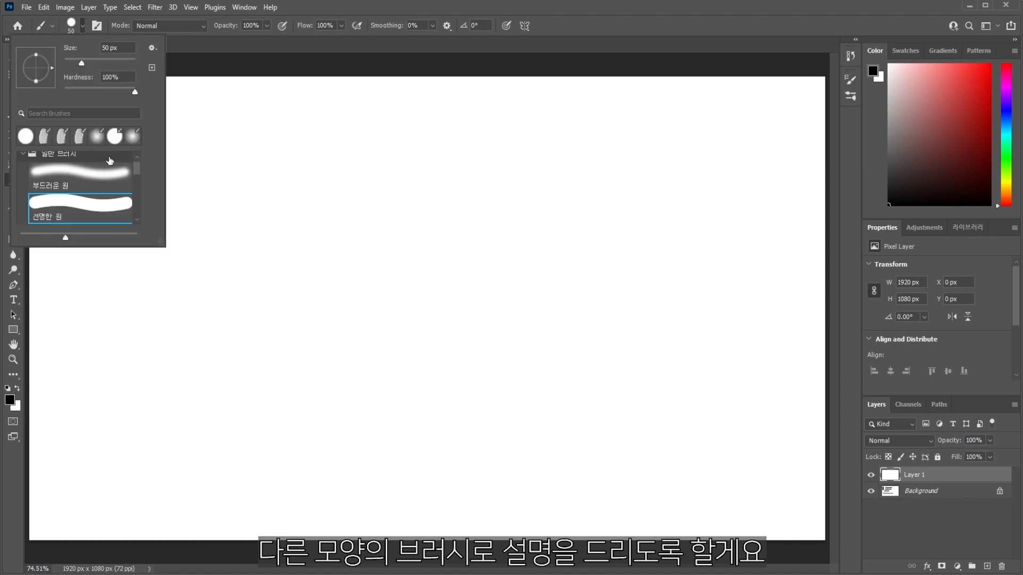
{"action": "mouse_move", "coordinate": [160, 243]}
{"action": "left_mouse_down"}
{"action": "mouse_move", "coordinate": [593, 302]}
{"action": "mouse_move", "coordinate": [725, 362]}
{"action": "left_mouse_up"}
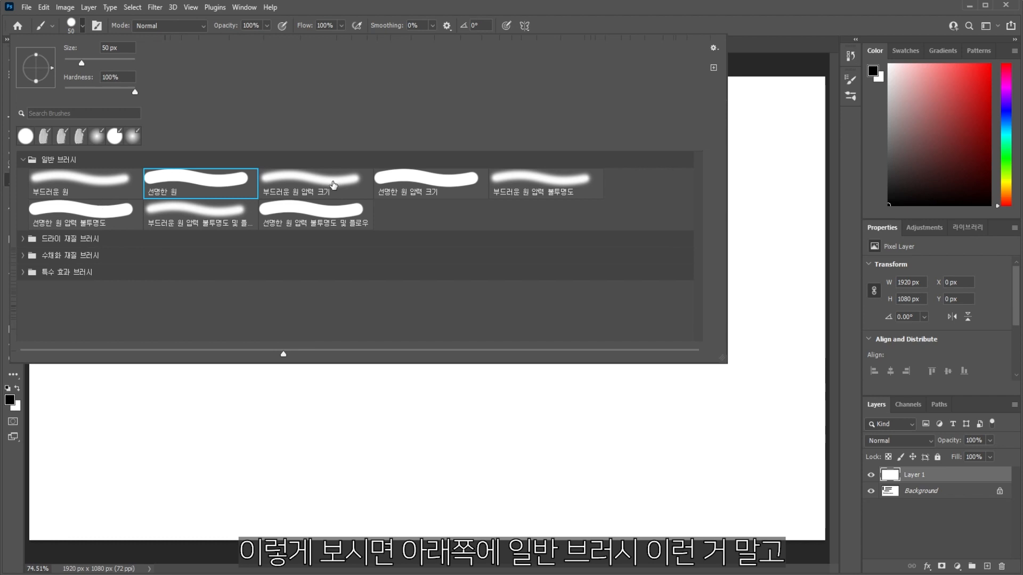
{"action": "left_click", "coordinate": [23, 239]}
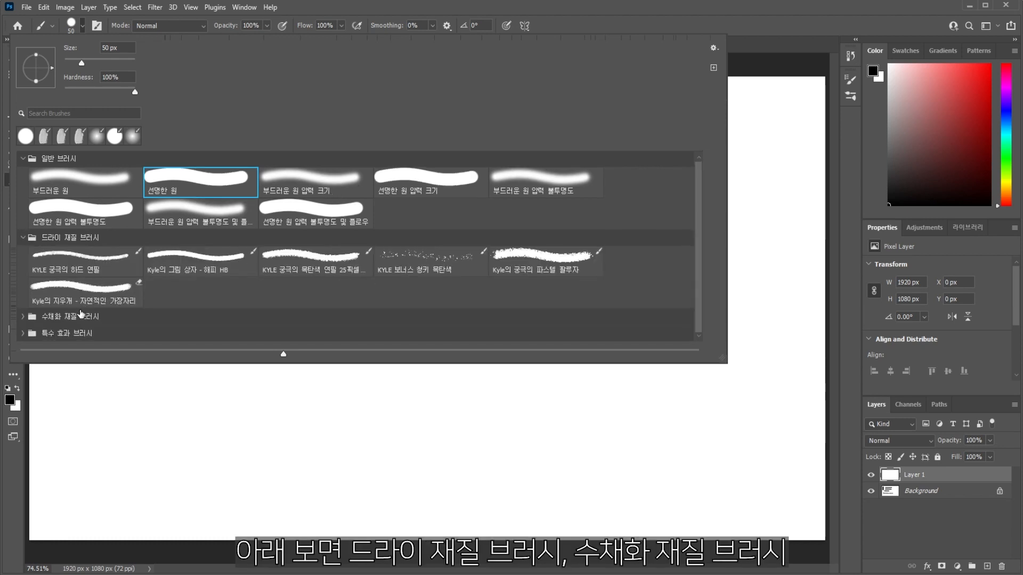
{"action": "left_click", "coordinate": [23, 334]}
{"action": "scroll", "coordinate": [74, 327], "scroll_direction": "down", "scroll_amount": 3}
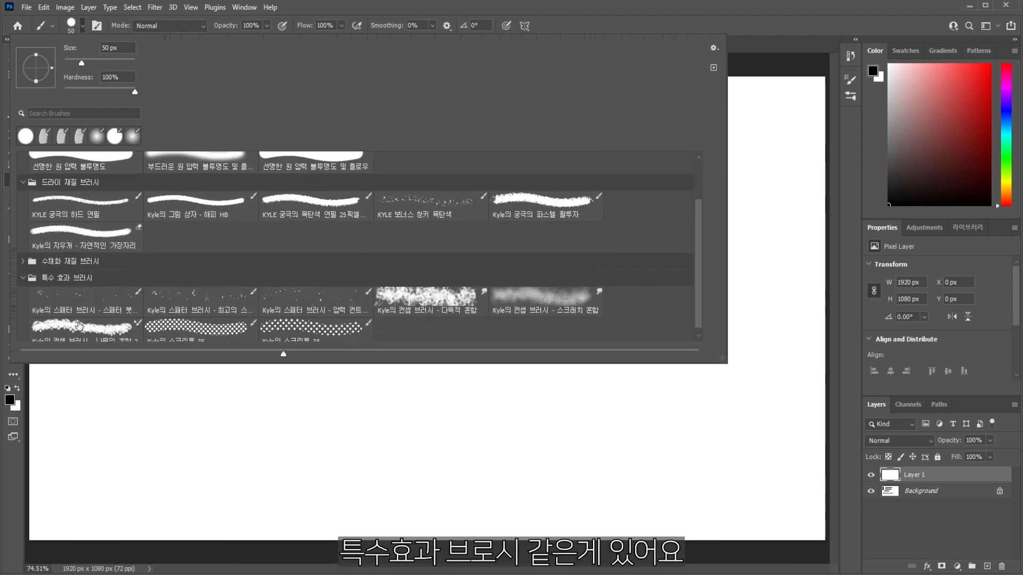
{"action": "double_click", "coordinate": [331, 338]}
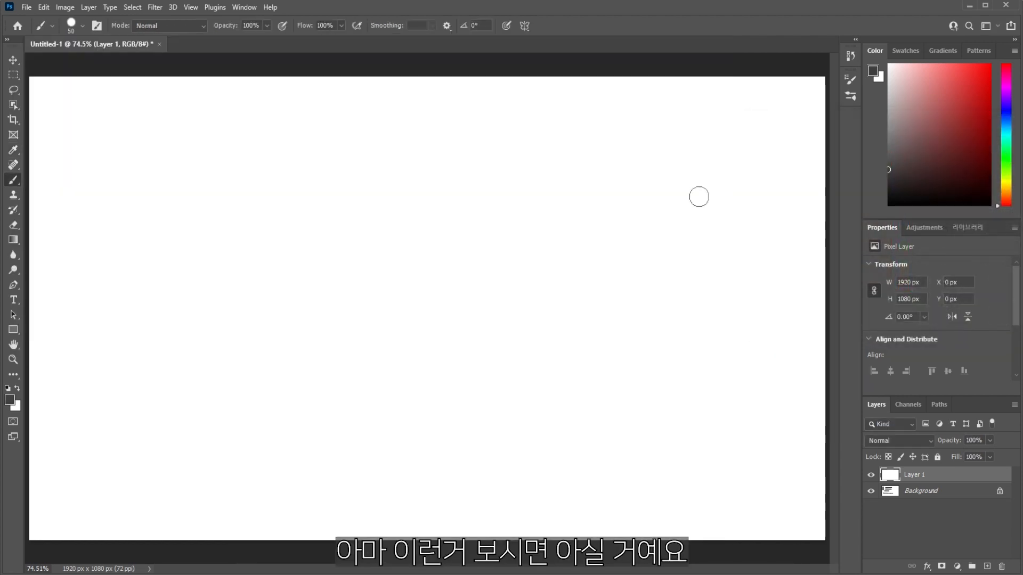
Enlarge the brush to 175 px and paint a large dotted halftone area over the upper-right part of the canvas.
{"action": "key", "text": "bracketright"}
{"action": "key", "text": "bracketright"}
{"action": "key", "text": "bracketright"}
{"action": "key", "text": "bracketright"}
{"action": "key", "text": "bracketright"}
{"action": "key", "text": "bracketright"}
{"action": "key", "text": "bracketright"}
{"action": "mouse_move", "coordinate": [687, 113]}
{"action": "left_mouse_down"}
{"action": "mouse_move", "coordinate": [546, 127]}
{"action": "mouse_move", "coordinate": [532, 217]}
{"action": "mouse_move", "coordinate": [657, 163]}
{"action": "mouse_move", "coordinate": [541, 192]}
{"action": "mouse_move", "coordinate": [618, 210]}
{"action": "mouse_move", "coordinate": [755, 113]}
{"action": "mouse_move", "coordinate": [815, 98]}
{"action": "mouse_move", "coordinate": [644, 87]}
{"action": "mouse_move", "coordinate": [741, 240]}
{"action": "mouse_move", "coordinate": [759, 162]}
{"action": "mouse_move", "coordinate": [634, 195]}
{"action": "mouse_move", "coordinate": [573, 253]}
{"action": "mouse_move", "coordinate": [738, 375]}
{"action": "mouse_move", "coordinate": [640, 231]}
{"action": "mouse_move", "coordinate": [841, 381]}
{"action": "mouse_move", "coordinate": [772, 125]}
{"action": "mouse_move", "coordinate": [819, 287]}
{"action": "mouse_move", "coordinate": [772, 388]}
{"action": "mouse_move", "coordinate": [813, 389]}
{"action": "mouse_move", "coordinate": [492, 195]}
{"action": "mouse_move", "coordinate": [475, 72]}
{"action": "mouse_move", "coordinate": [536, 100]}
{"action": "mouse_move", "coordinate": [484, 110]}
{"action": "mouse_move", "coordinate": [529, 188]}
{"action": "mouse_move", "coordinate": [720, 339]}
{"action": "left_mouse_up"}
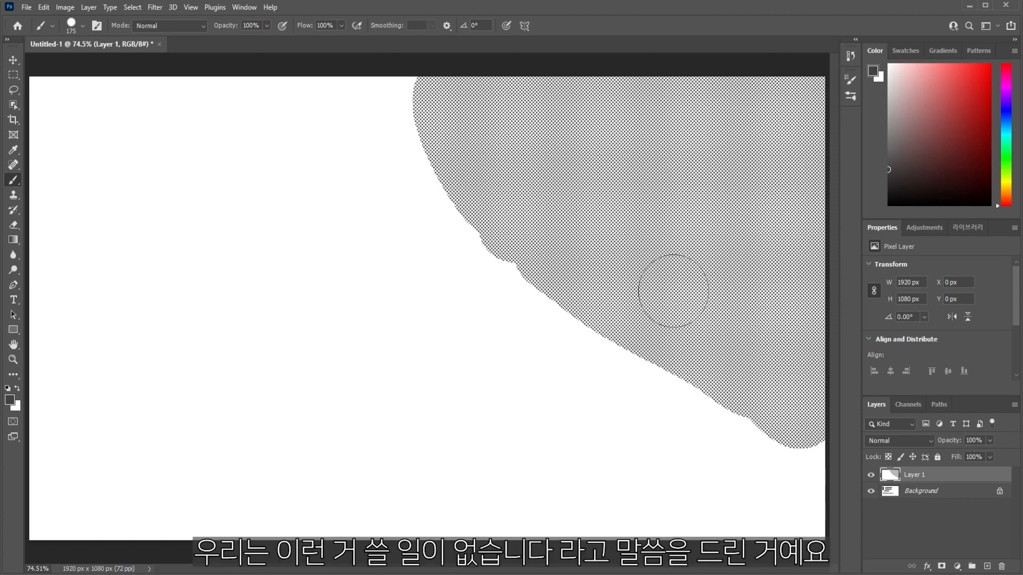
Undo the halftone stroke, then collapse the 특수 효과 브러시 group in the brush preset picker.
{"action": "key", "text": "ctrl+z"}
{"action": "right_click", "coordinate": [302, 174]}
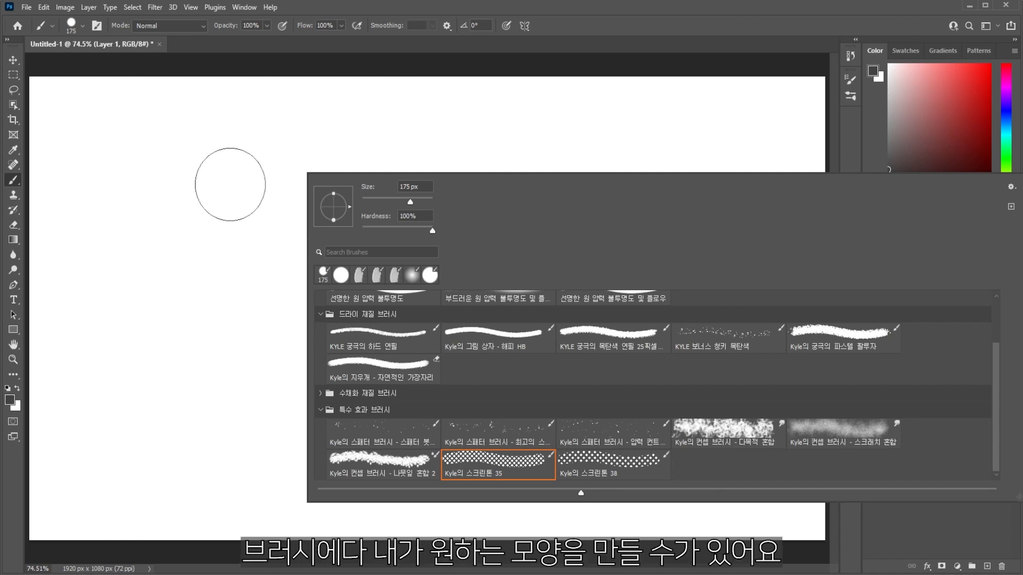
{"action": "left_click", "coordinate": [321, 410]}
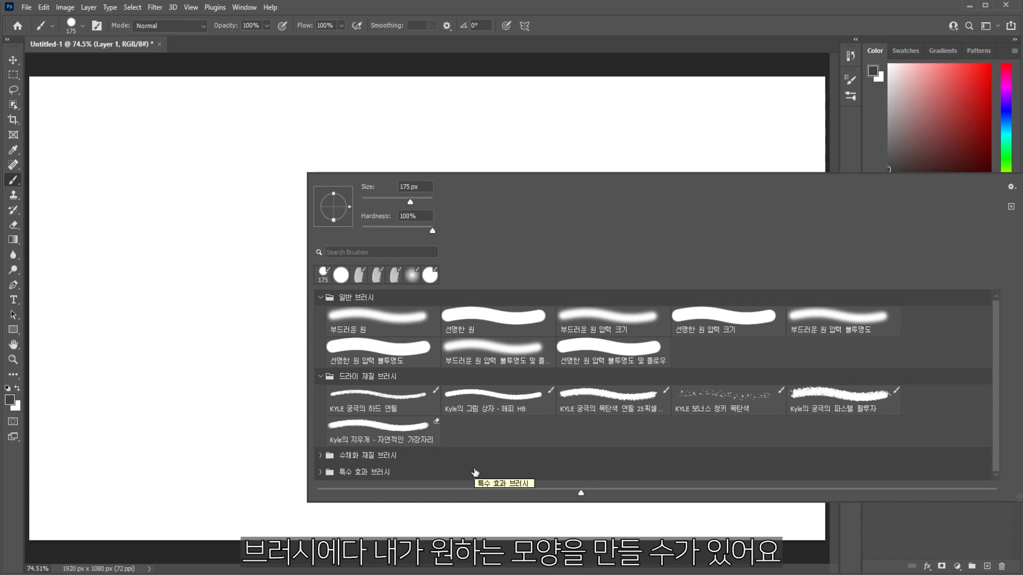
{"action": "key", "text": "Escape"}
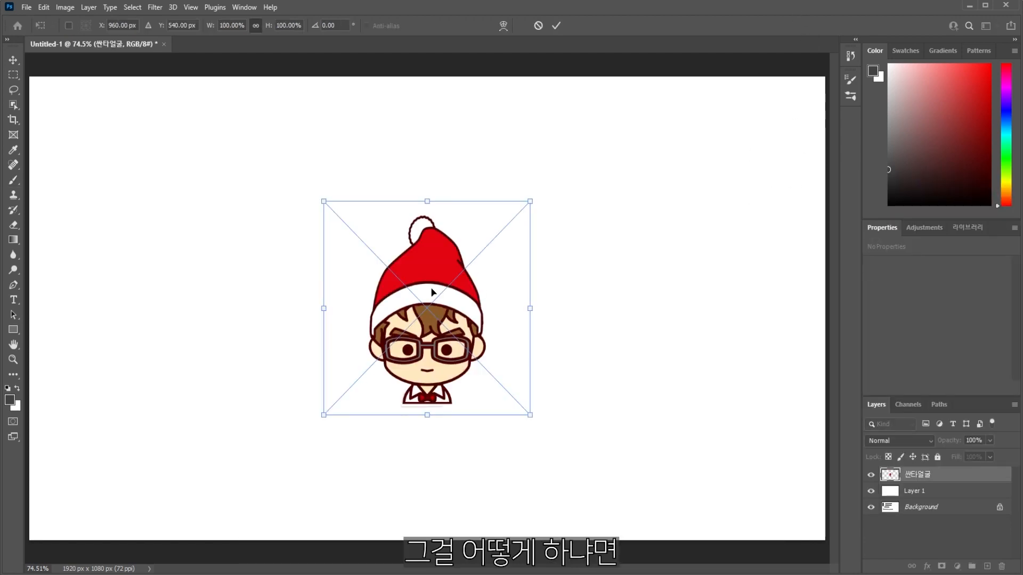
Finish placing the 싼타얼굴 character image and move it to about X 337 px, Y 231 px on the canvas.
{"action": "key", "text": "Return"}
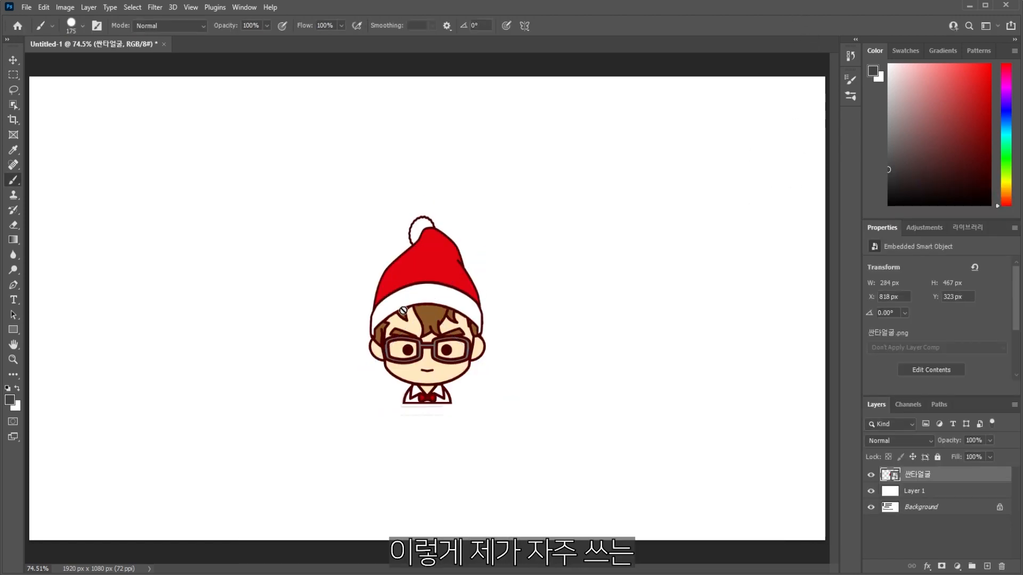
{"action": "left_click", "coordinate": [13, 60]}
{"action": "left_click_drag", "start_coordinate": [423, 302], "coordinate": [225, 263]}
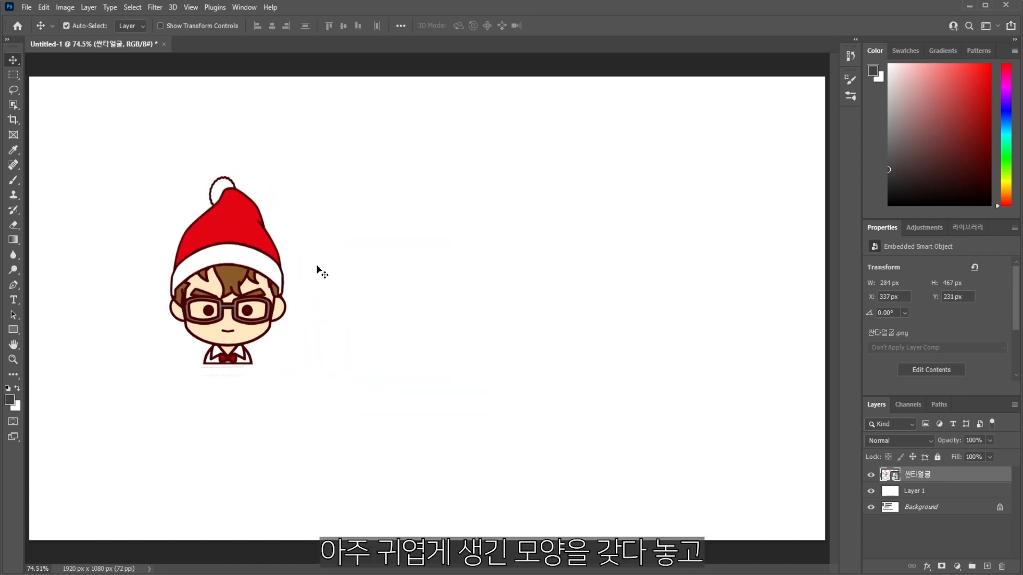
{"action": "scroll", "coordinate": [220, 327], "scroll_direction": "up", "scroll_amount": 6}
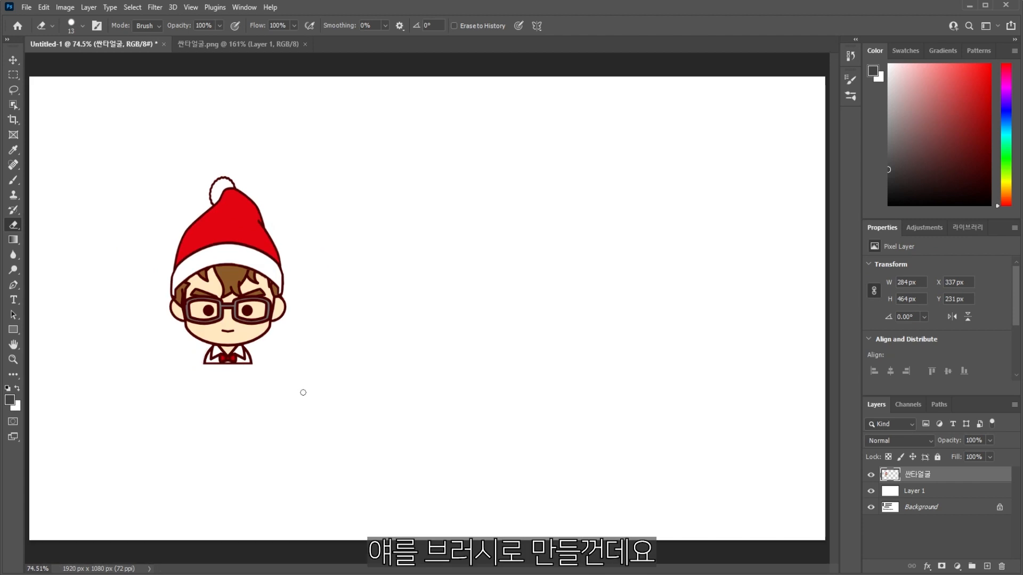
Delete the Background layer, keeping only the 싼타얼굴 layer and Layer 1.
{"action": "scroll", "coordinate": [302, 393], "scroll_direction": "up", "scroll_amount": 2}
{"action": "left_click_drag", "start_coordinate": [91, 137], "coordinate": [164, 236]}
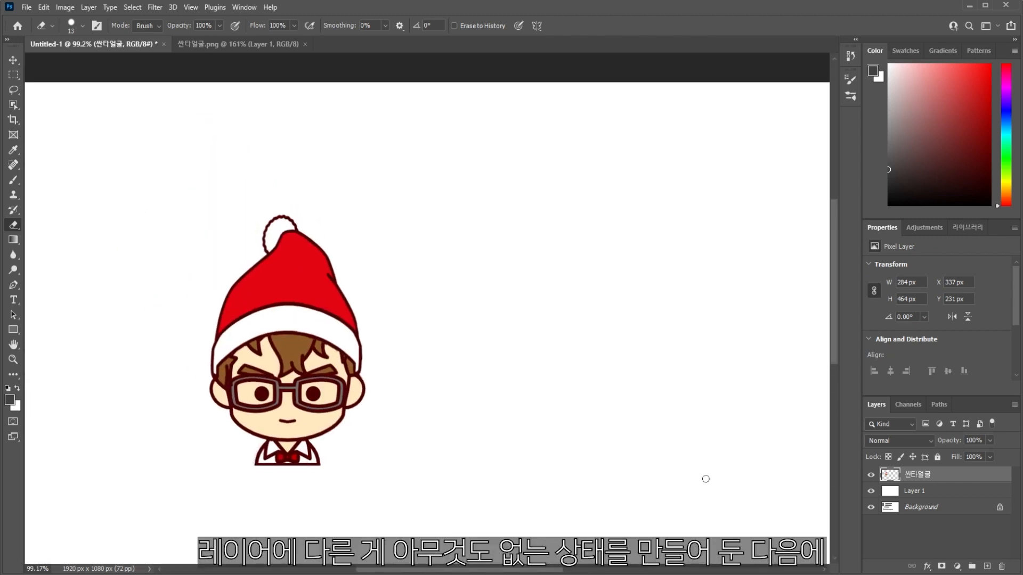
{"action": "left_click", "coordinate": [896, 507]}
{"action": "key", "text": "Delete"}
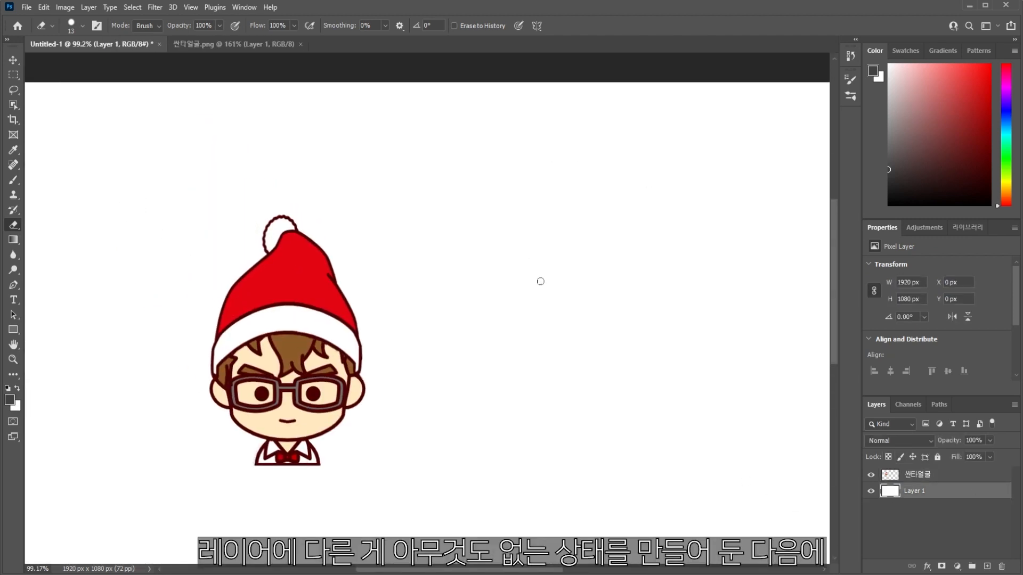
{"action": "key", "text": "ctrl+0"}
{"action": "scroll", "coordinate": [169, 515], "scroll_direction": "down", "scroll_amount": 5}
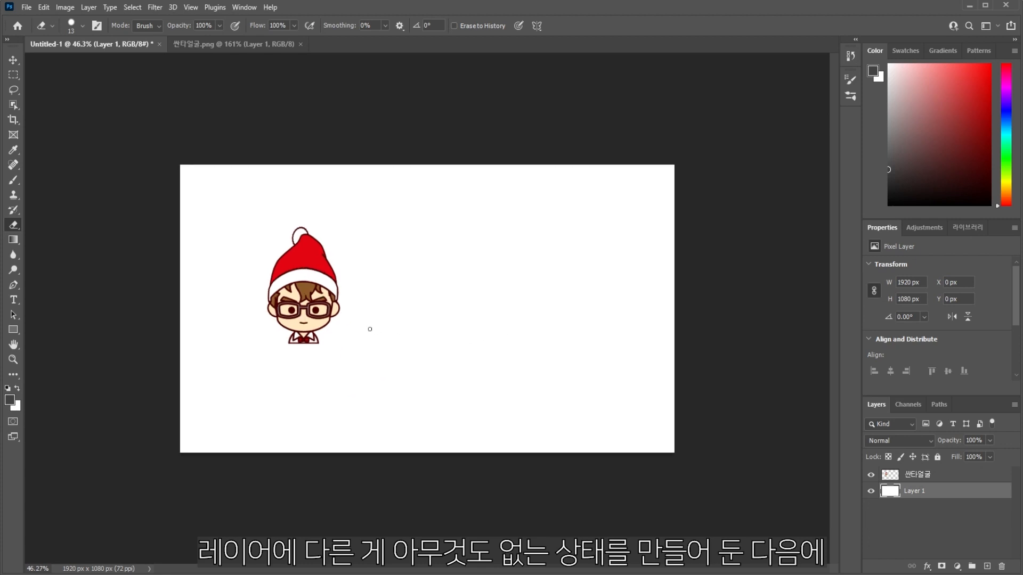
{"action": "key", "text": "ctrl+0"}
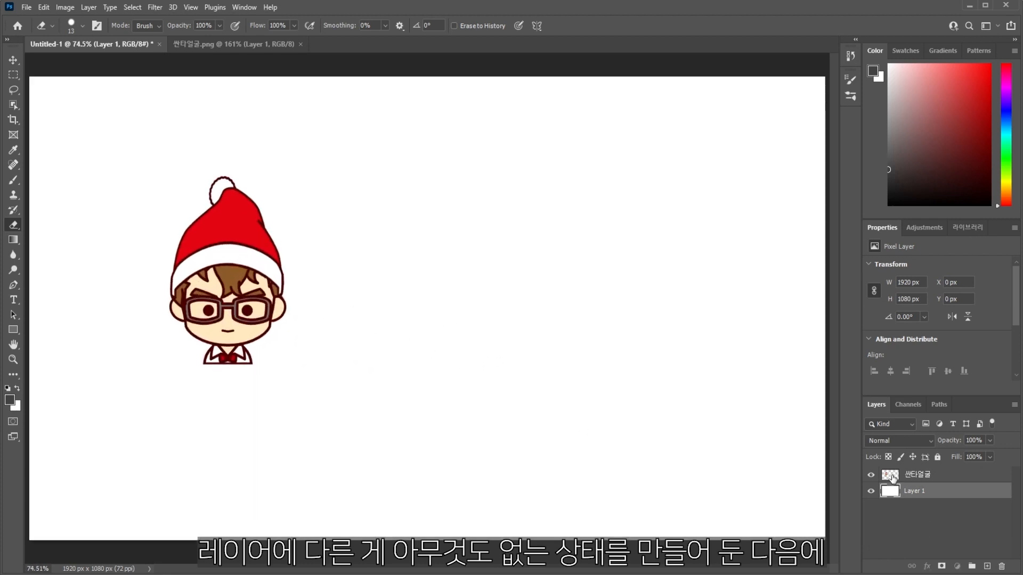
Define a brush preset from the 싼타얼굴 layer and name it 싼타 얼굴.
{"action": "left_click", "coordinate": [894, 478]}
{"action": "left_click", "coordinate": [44, 8]}
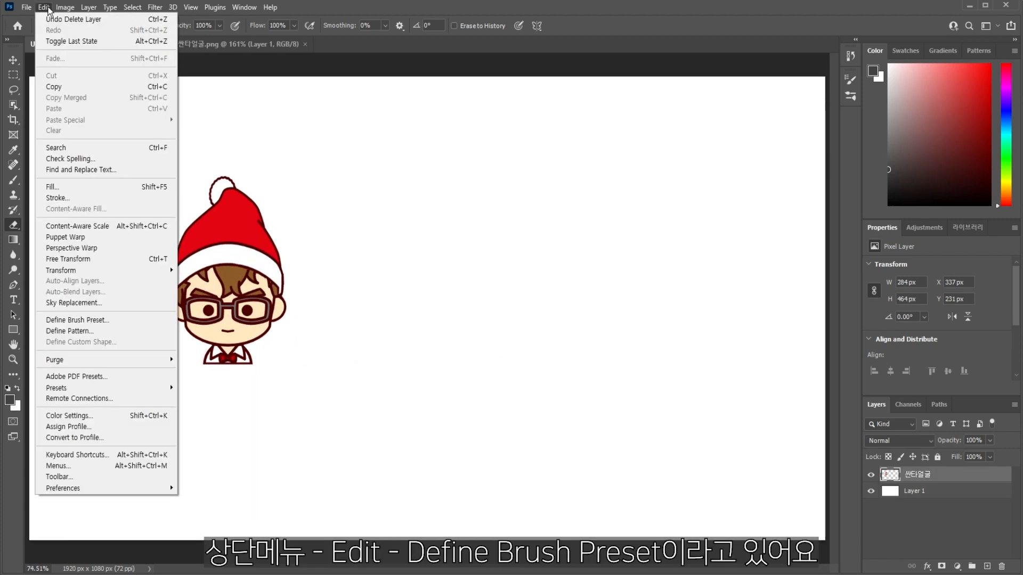
{"action": "left_click", "coordinate": [75, 321]}
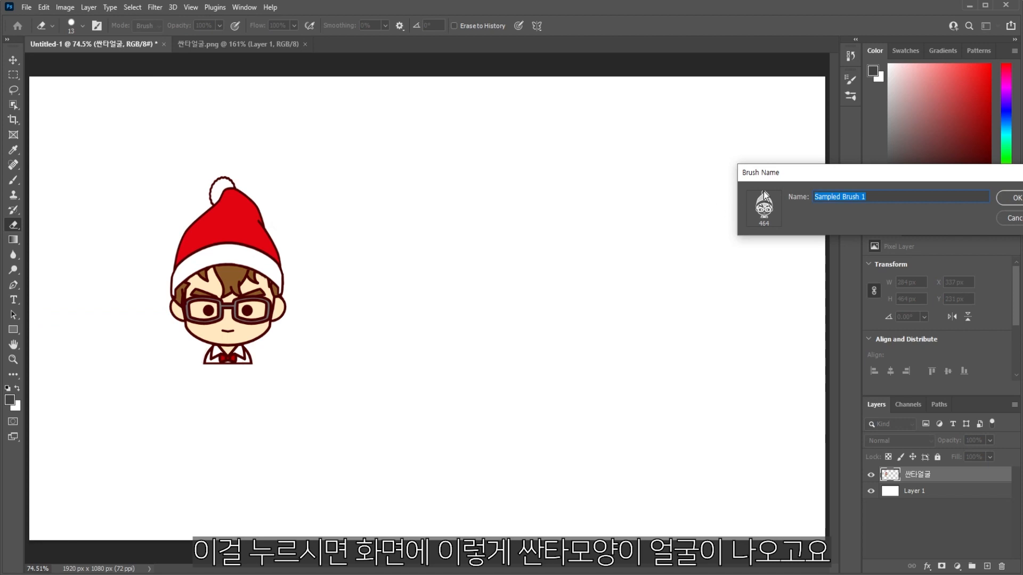
{"action": "mouse_move", "coordinate": [788, 176]}
{"action": "left_mouse_down"}
{"action": "mouse_move", "coordinate": [355, 209]}
{"action": "mouse_move", "coordinate": [339, 231]}
{"action": "left_mouse_up"}
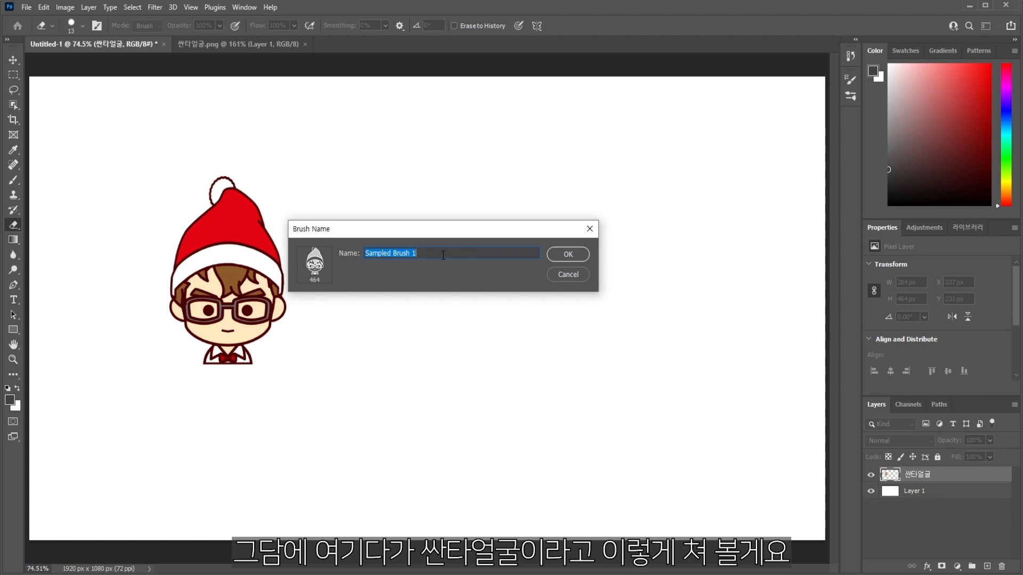
{"action": "type", "text": "싸ㄴ타 얼구ㄹ"}
{"action": "key", "text": "Return"}
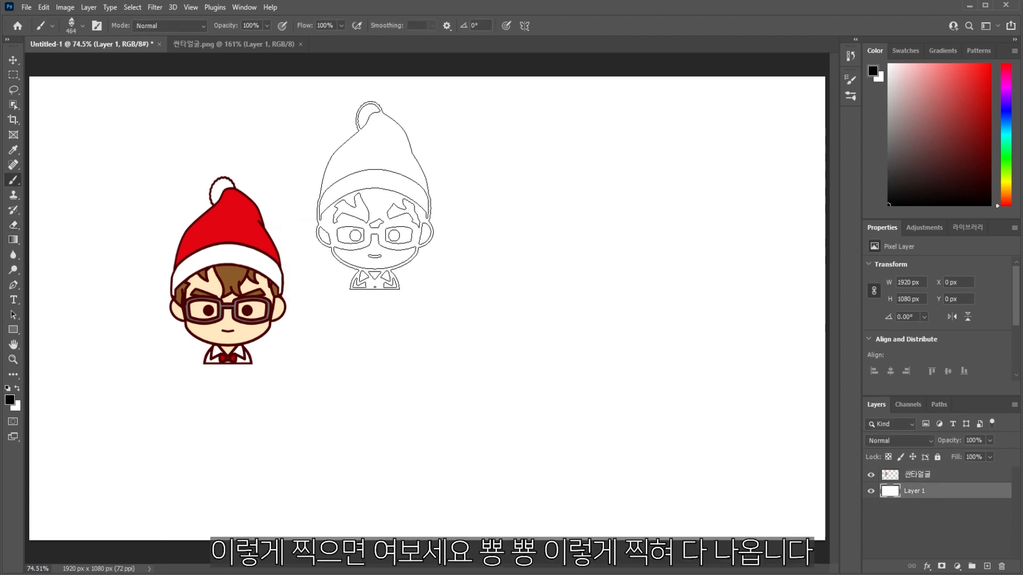
Stamp the 464 px character brush in three separate places on Layer 1 beside the colored character.
{"action": "left_click", "coordinate": [369, 208]}
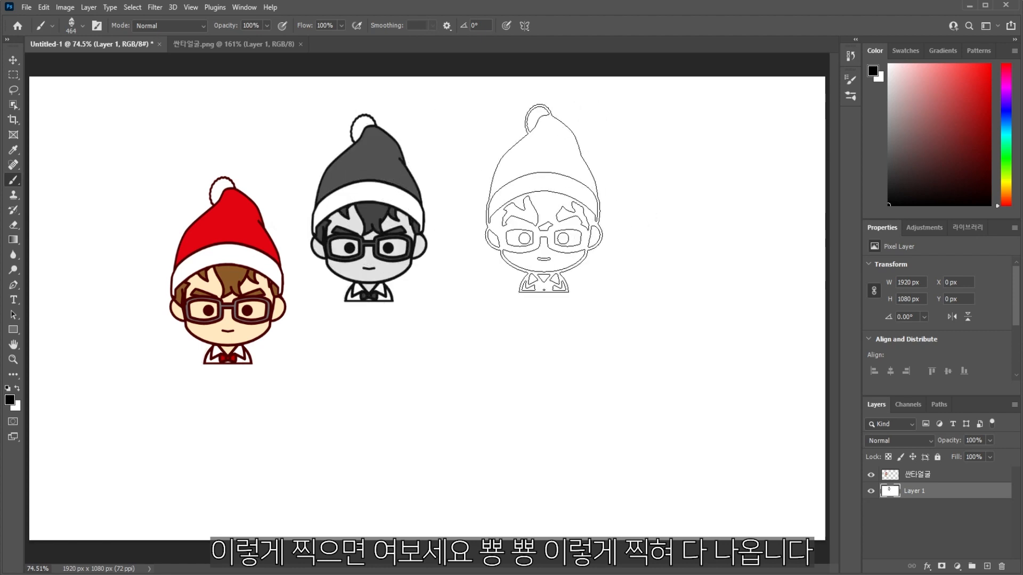
{"action": "left_click", "coordinate": [543, 198]}
{"action": "left_click", "coordinate": [719, 312]}
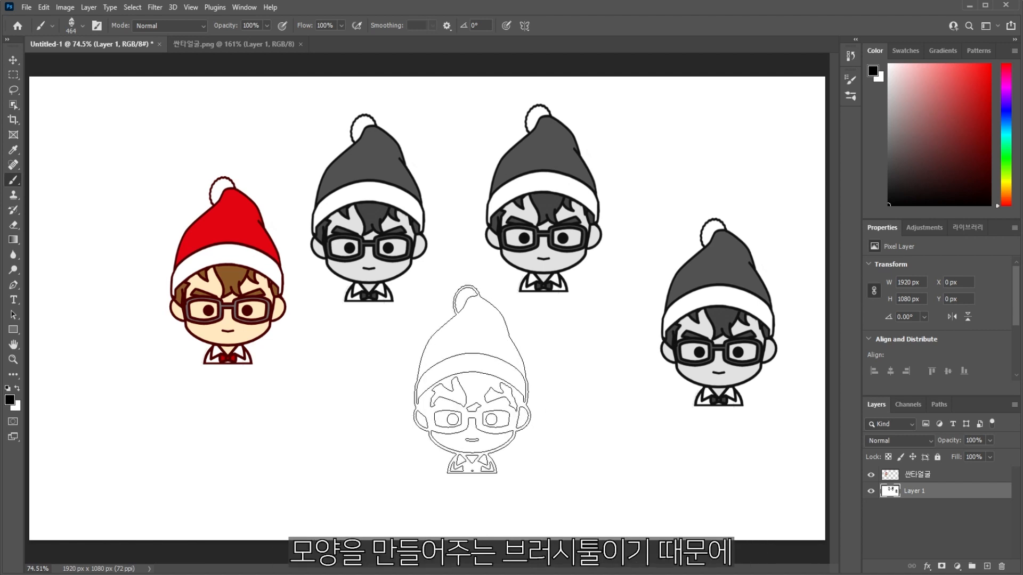
Reduce the character brush to 300 px and rotate its tip to an angle of 88°.
{"action": "key", "text": "bracketleft"}
{"action": "key", "text": "bracketleft"}
{"action": "key", "text": "bracketleft"}
{"action": "key", "text": "bracketleft"}
{"action": "key", "text": "bracketleft"}
{"action": "key", "text": "bracketright"}
{"action": "key", "text": "bracketright"}
{"action": "key", "text": "bracketright"}
{"action": "key", "text": "bracketright"}
{"action": "key", "text": "bracketleft"}
{"action": "key", "text": "bracketleft"}
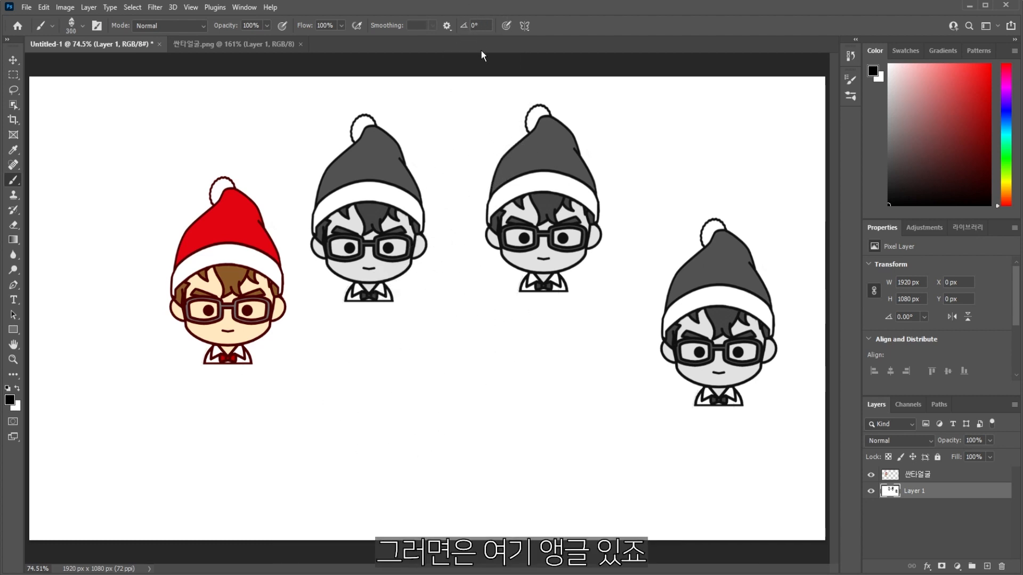
{"action": "left_click", "coordinate": [475, 25]}
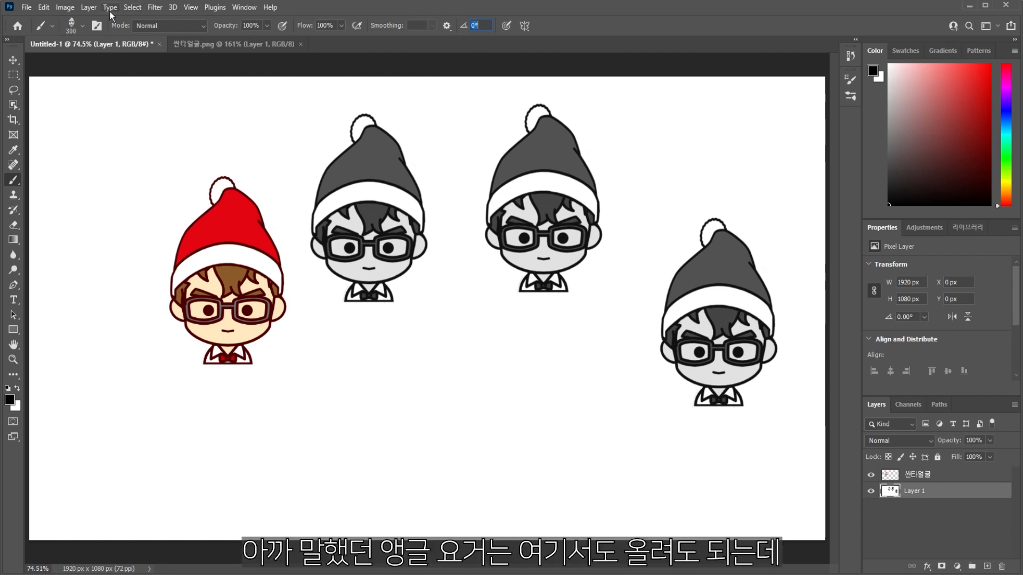
{"action": "left_click", "coordinate": [81, 24]}
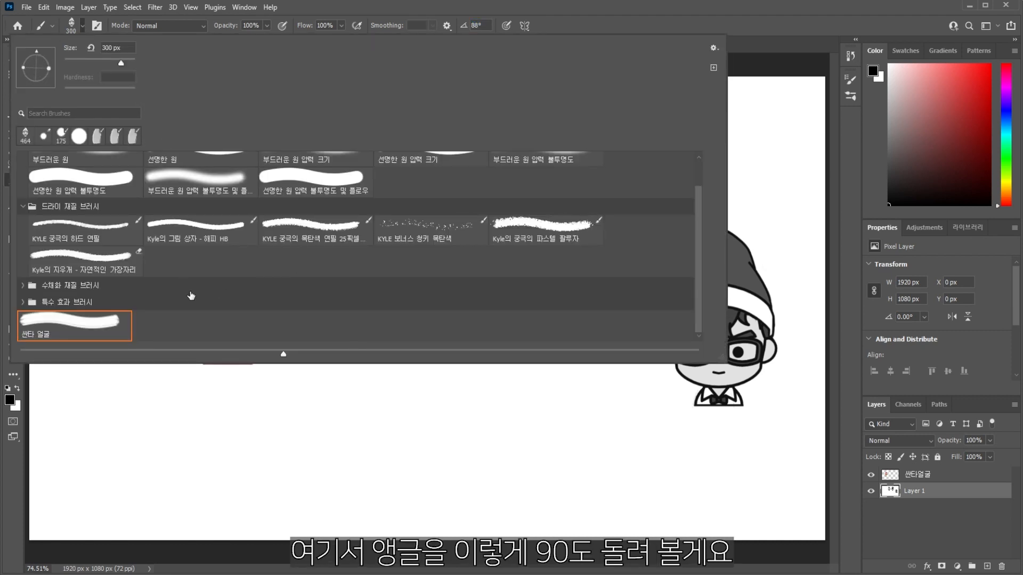
Stamp a row of four rotated characters across the lower part of the canvas on Layer 1.
{"action": "left_click", "coordinate": [325, 431]}
{"action": "left_click", "coordinate": [474, 441]}
{"action": "left_click", "coordinate": [584, 447]}
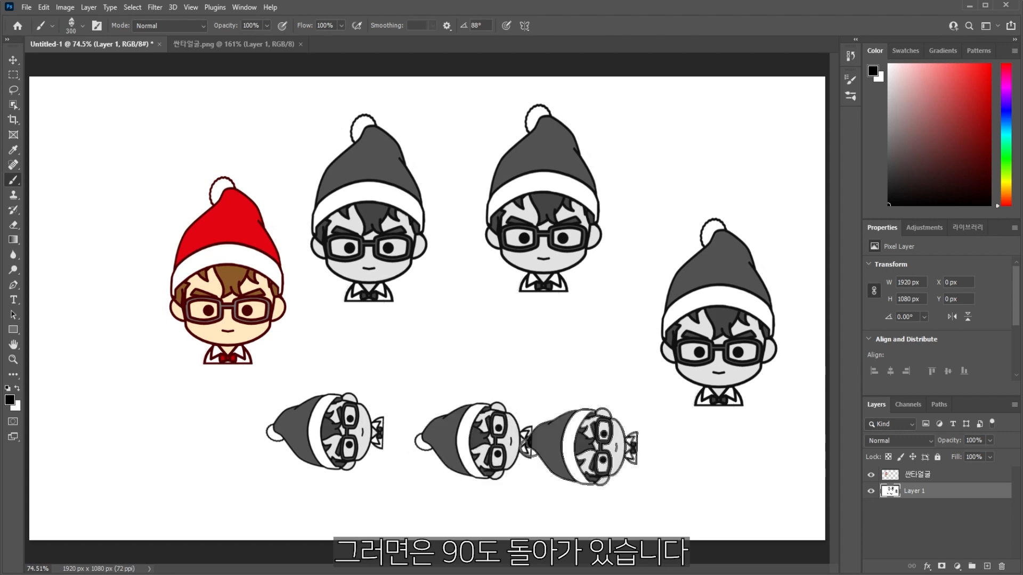
{"action": "left_click", "coordinate": [698, 465]}
Undo all the character stamps made on Layer 1.
{"action": "key", "text": "ctrl+z"}
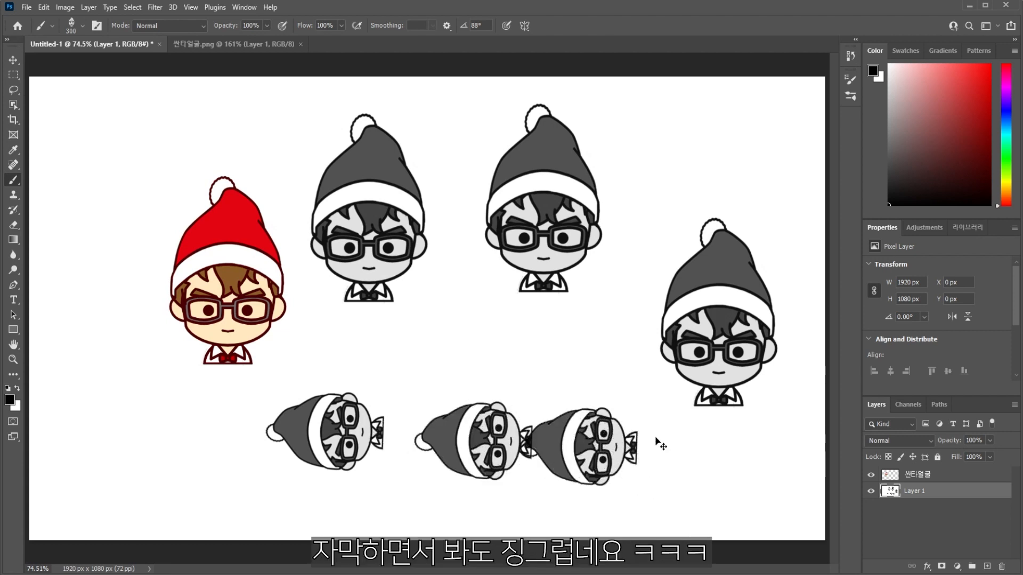
{"action": "key", "text": "ctrl+z"}
{"action": "key", "text": "ctrl+z"}
{"action": "key", "text": "ctrl+z"}
{"action": "key", "text": "ctrl+z"}
{"action": "key", "text": "ctrl+z"}
{"action": "key", "text": "ctrl+z"}
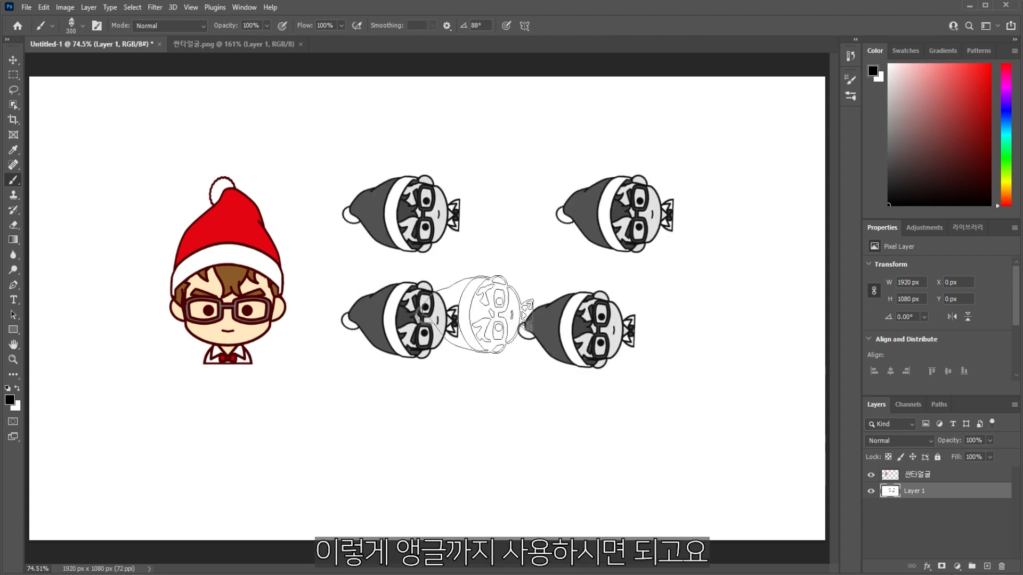
{"action": "key", "text": "ctrl+z"}
{"action": "key", "text": "ctrl+z"}
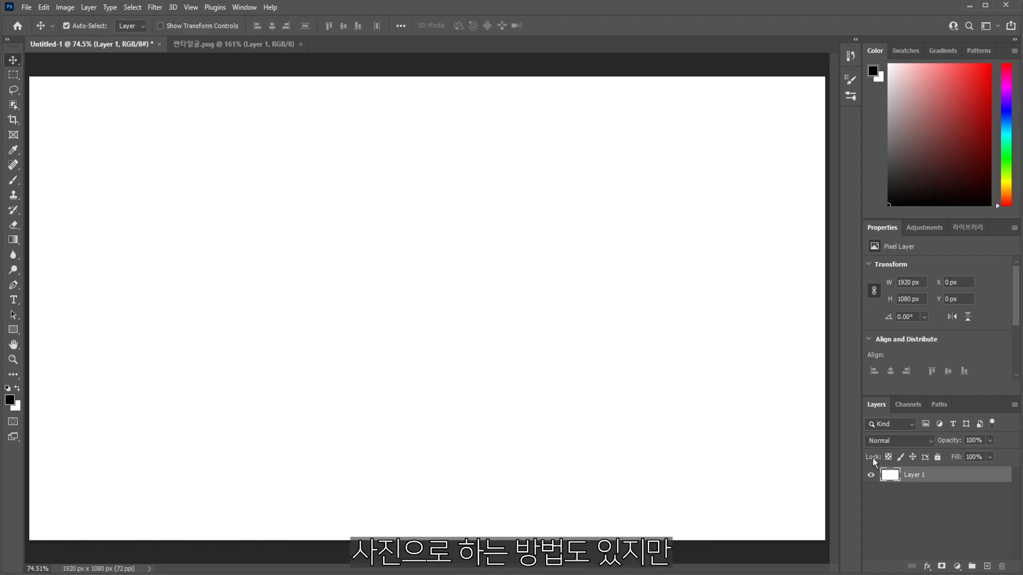
Add two-line black text reading 싼타 사진관 above a duplicate of Layer 1 and apply a Flag warp with a -2% bend.
{"action": "key", "text": "ctrl+j"}
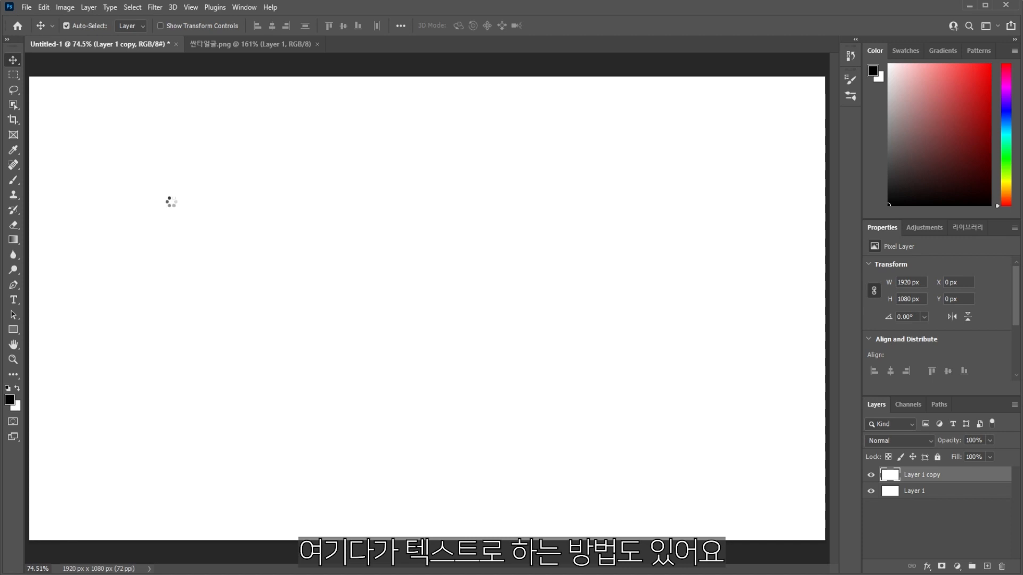
{"action": "key", "text": "t"}
{"action": "left_click", "coordinate": [173, 188]}
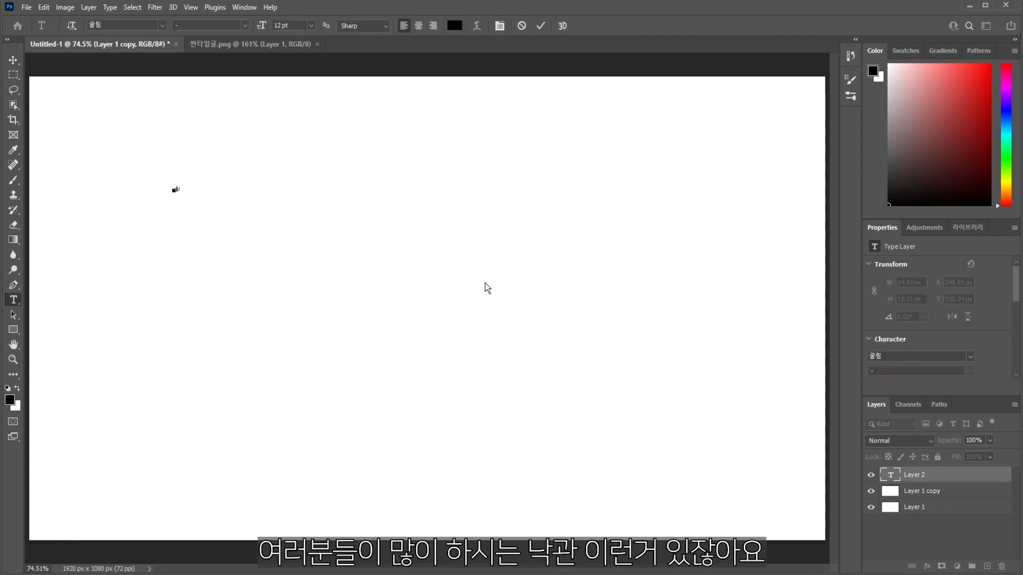
{"action": "type", "text": "싼타사진관"}
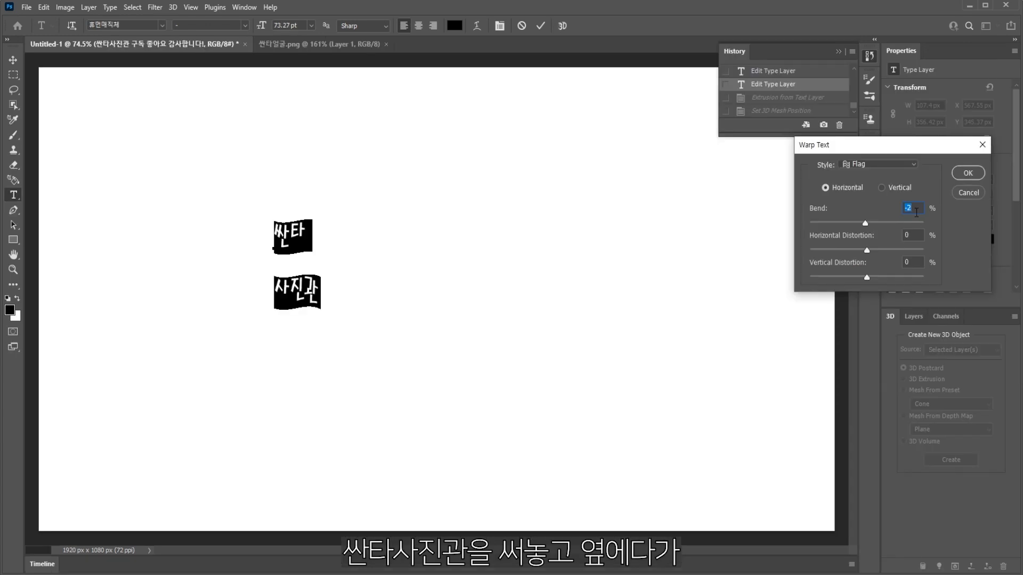
{"action": "left_click", "coordinate": [969, 174]}
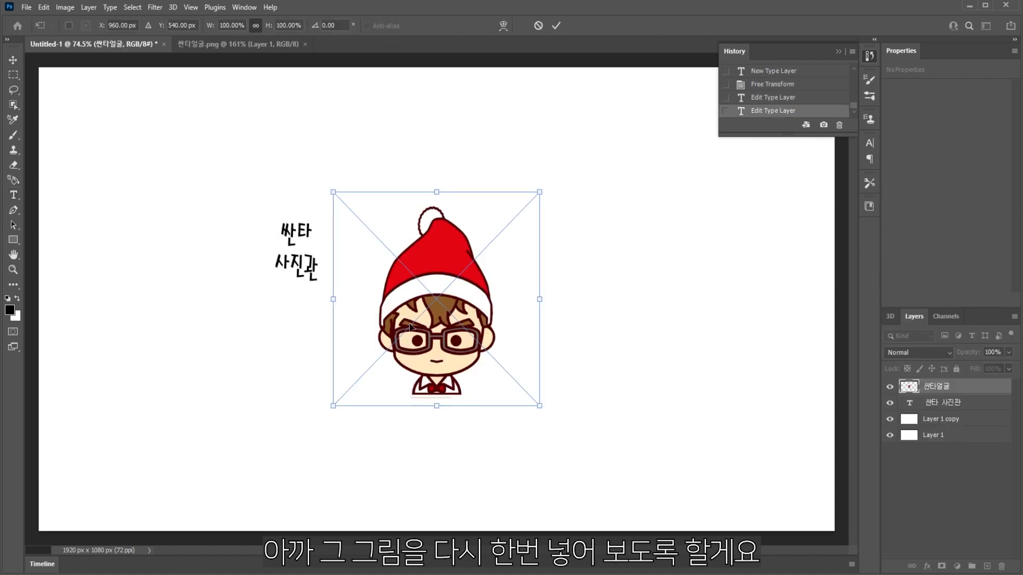
Scale the placed 싼타얼굴 image down to about 92% and position it over the text.
{"action": "left_click_drag", "start_coordinate": [410, 327], "coordinate": [396, 287]}
{"action": "left_click_drag", "start_coordinate": [525, 367], "coordinate": [478, 325]}
{"action": "left_click_drag", "start_coordinate": [504, 346], "coordinate": [511, 354]}
{"action": "left_click_drag", "start_coordinate": [443, 243], "coordinate": [326, 272]}
{"action": "key", "text": "Return"}
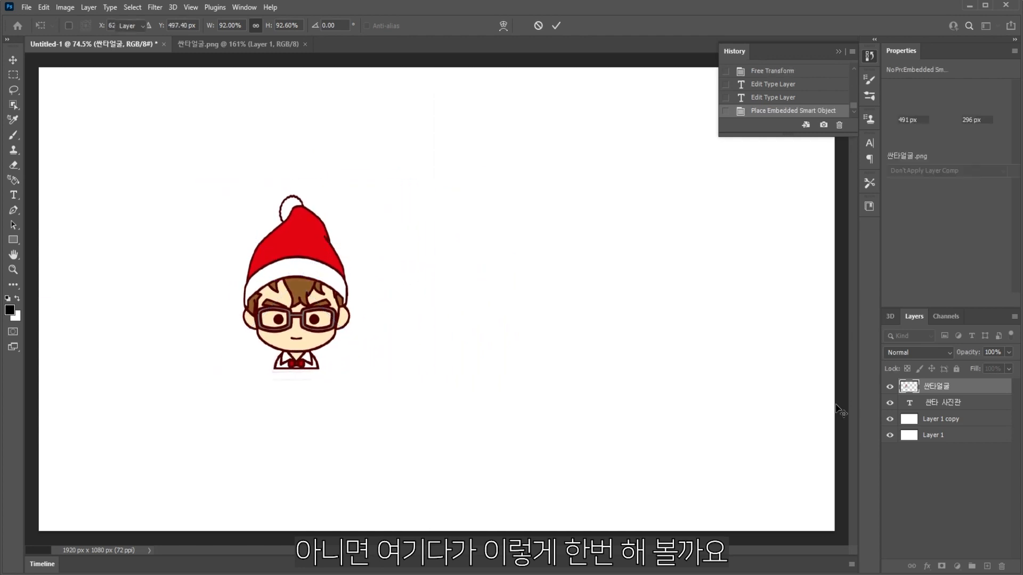
Bring the 싼타 사진관 text layer above the character and scale it down to about 38 pt to fit on the red hat.
{"action": "left_click", "coordinate": [934, 407]}
{"action": "key", "text": "ctrl+]"}
{"action": "key", "text": "ctrl+]"}
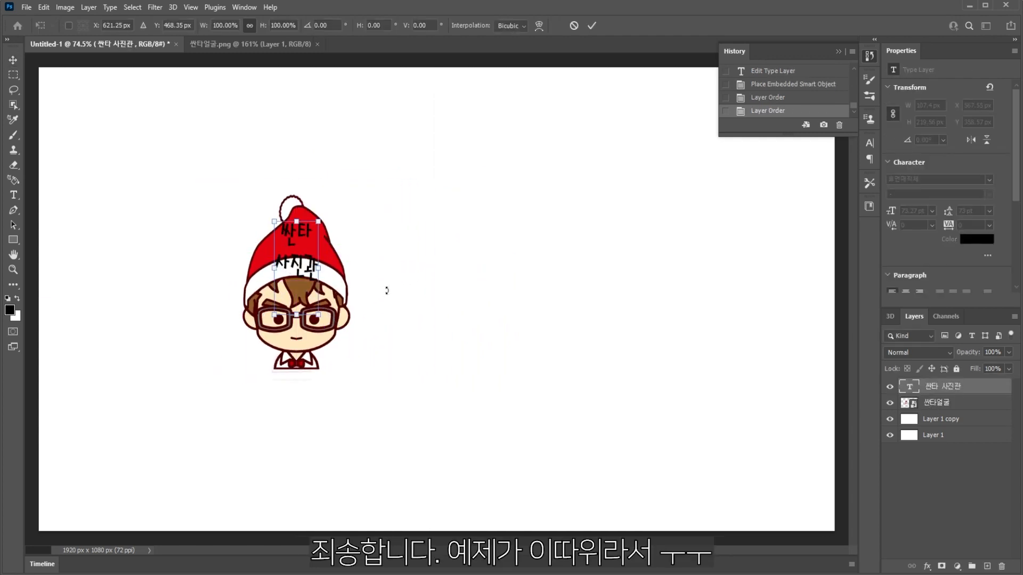
{"action": "key", "text": "ctrl+t"}
{"action": "left_click_drag", "start_coordinate": [319, 307], "coordinate": [316, 246]}
{"action": "key", "text": "Return"}
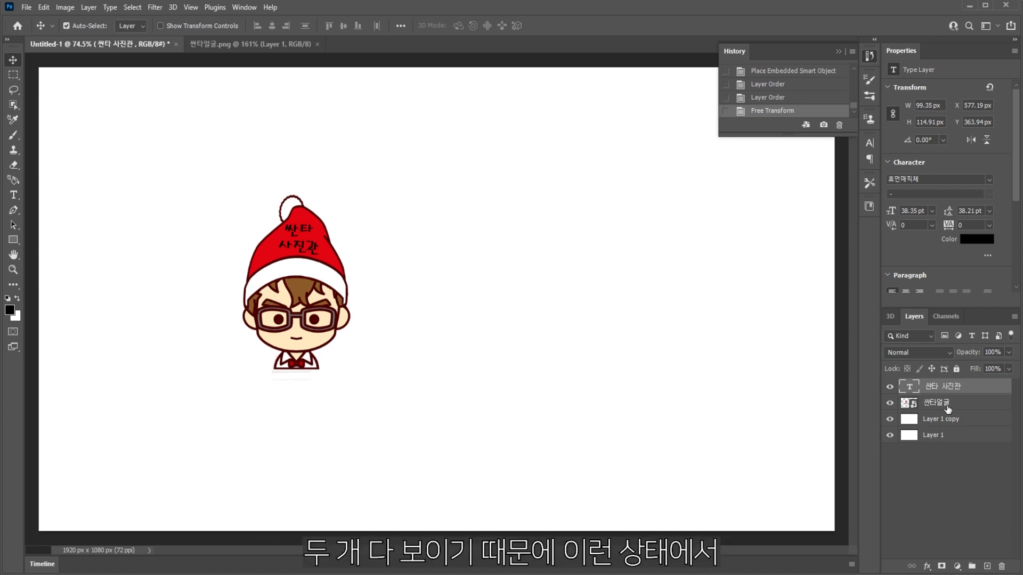
Define a brush preset from the hat text and character together, named 싼타사진관 머리.
{"action": "left_click", "coordinate": [44, 7]}
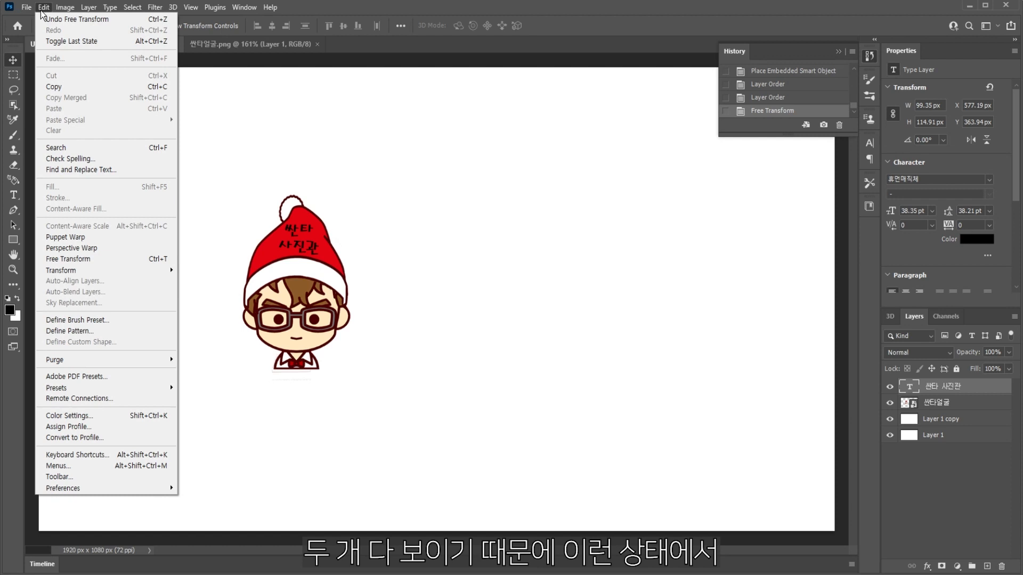
{"action": "left_click", "coordinate": [69, 320]}
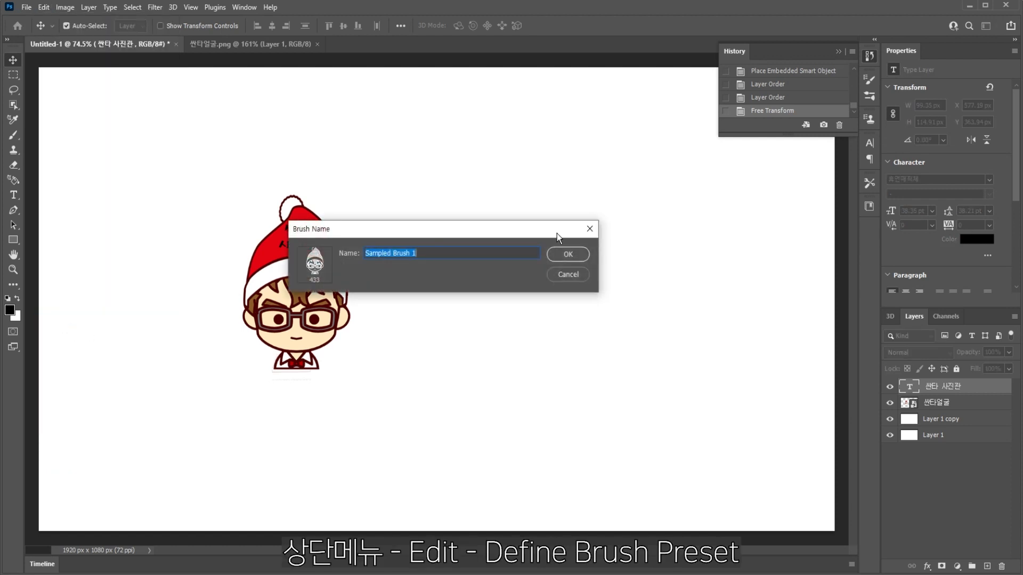
{"action": "type", "text": "싼타사진관 머리"}
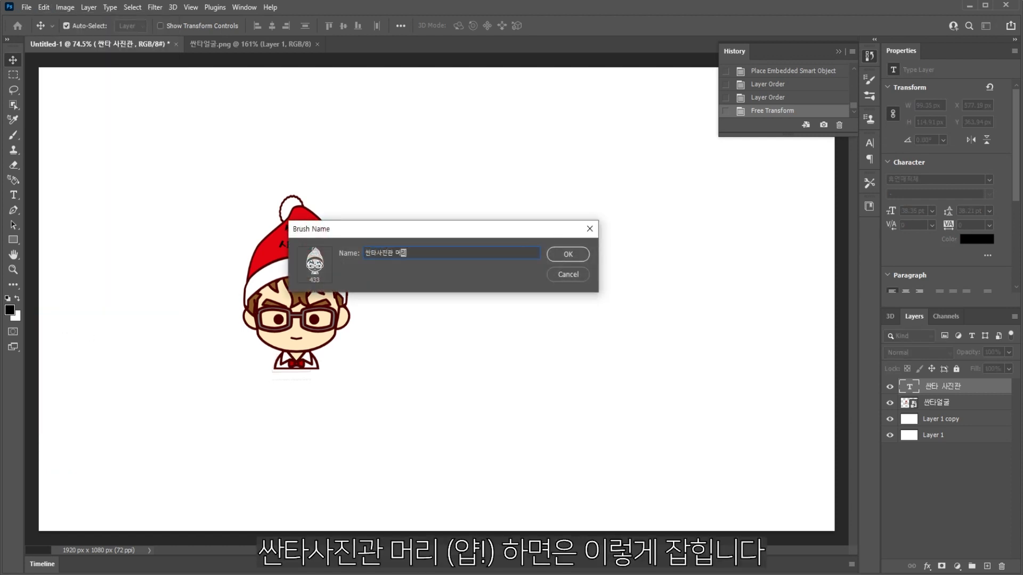
{"action": "key", "text": "Return"}
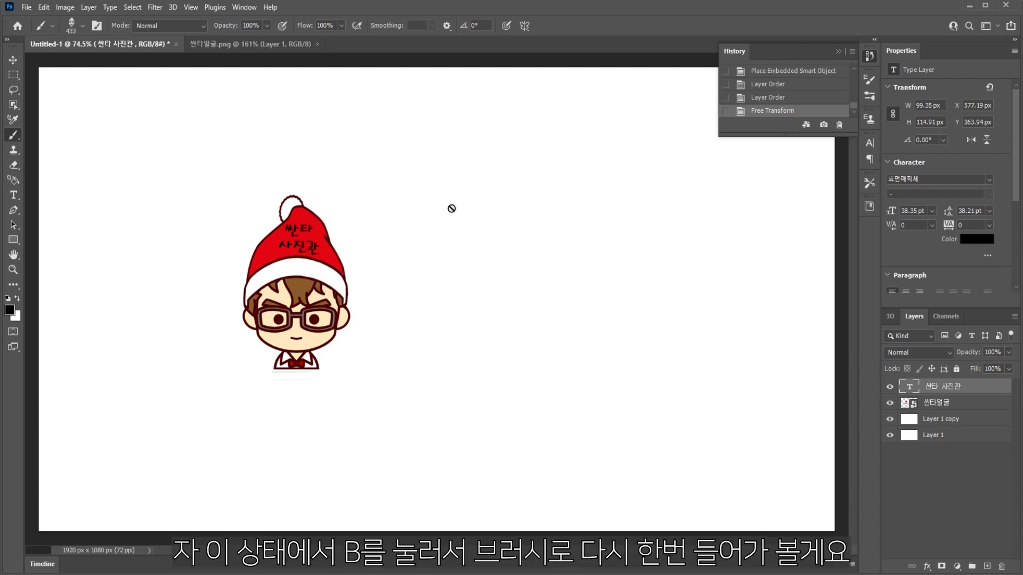
Stamp three character heads on Layer 1 copy with the 싼타사진관 머리 brush at 433 px.
{"action": "left_click", "coordinate": [938, 468]}
{"action": "left_click", "coordinate": [905, 393]}
{"action": "left_click", "coordinate": [912, 419]}
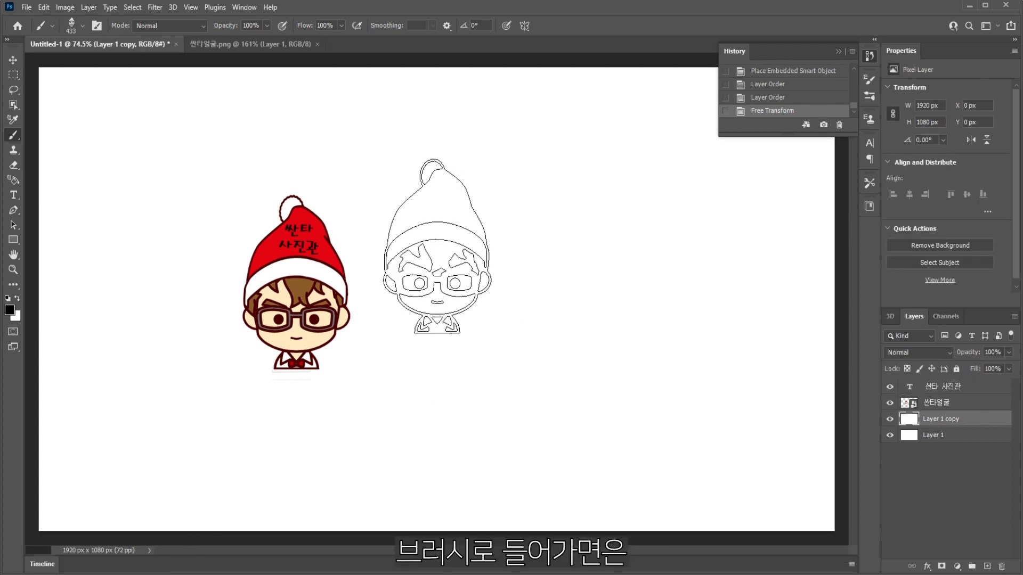
{"action": "right_click", "coordinate": [437, 247]}
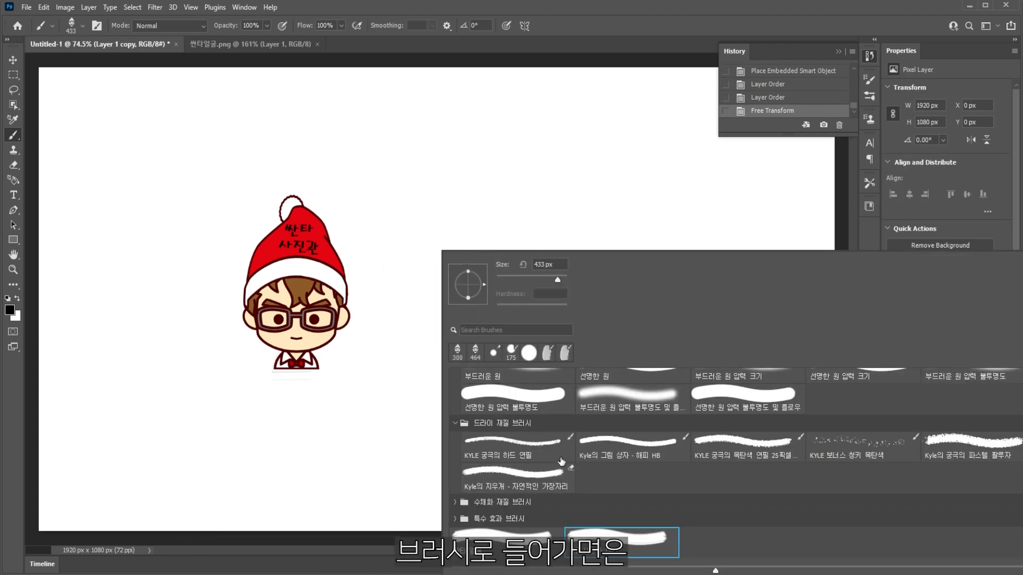
{"action": "key", "text": "Escape"}
{"action": "left_click", "coordinate": [476, 261]}
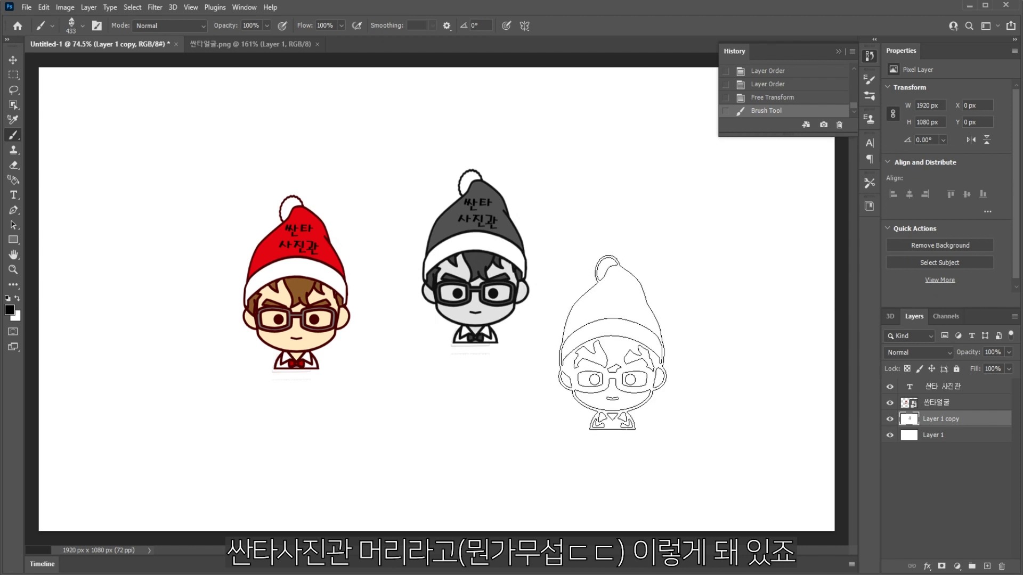
{"action": "left_click", "coordinate": [628, 262]}
{"action": "left_click", "coordinate": [737, 375]}
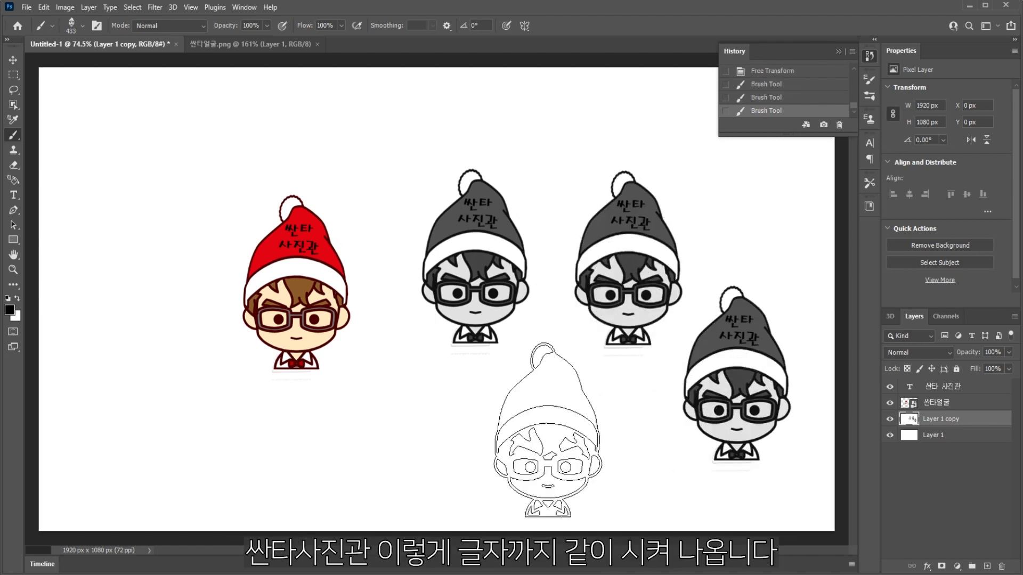
Reduce the brush size to 200 px and stamp a row of four smaller character heads along the lower canvas.
{"action": "key", "text": "bracketleft"}
{"action": "key", "text": "bracketleft"}
{"action": "key", "text": "bracketleft"}
{"action": "key", "text": "bracketleft"}
{"action": "left_click", "coordinate": [543, 426]}
{"action": "left_click", "coordinate": [471, 425]}
{"action": "left_click", "coordinate": [393, 431]}
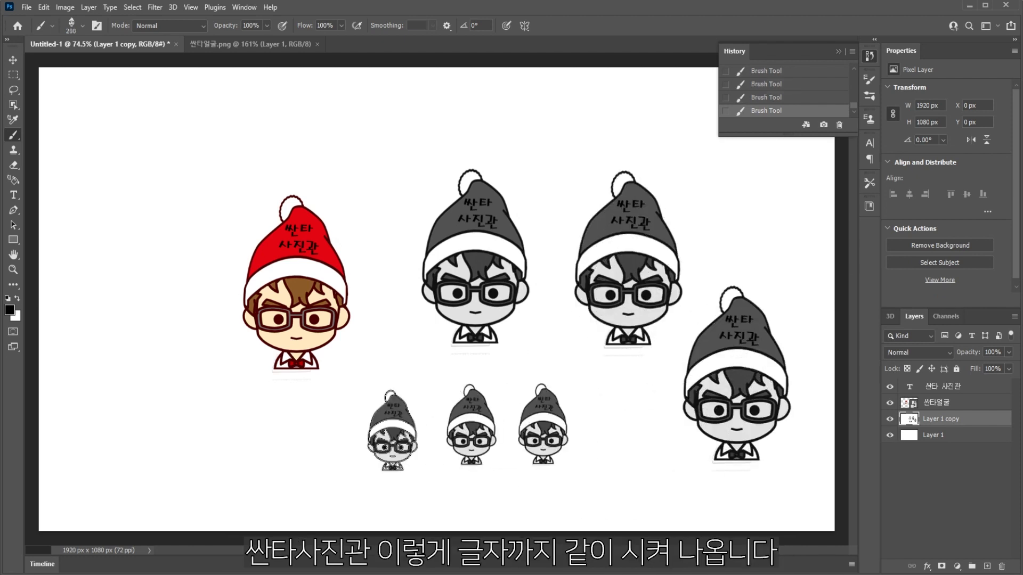
{"action": "left_click", "coordinate": [315, 432]}
Undo all the character head stamps on Layer 1 copy.
{"action": "key", "text": "ctrl+z"}
{"action": "key", "text": "ctrl+z"}
{"action": "key", "text": "ctrl+z"}
{"action": "key", "text": "ctrl+z"}
{"action": "key", "text": "ctrl+z"}
{"action": "key", "text": "ctrl+z"}
{"action": "key", "text": "ctrl+z"}
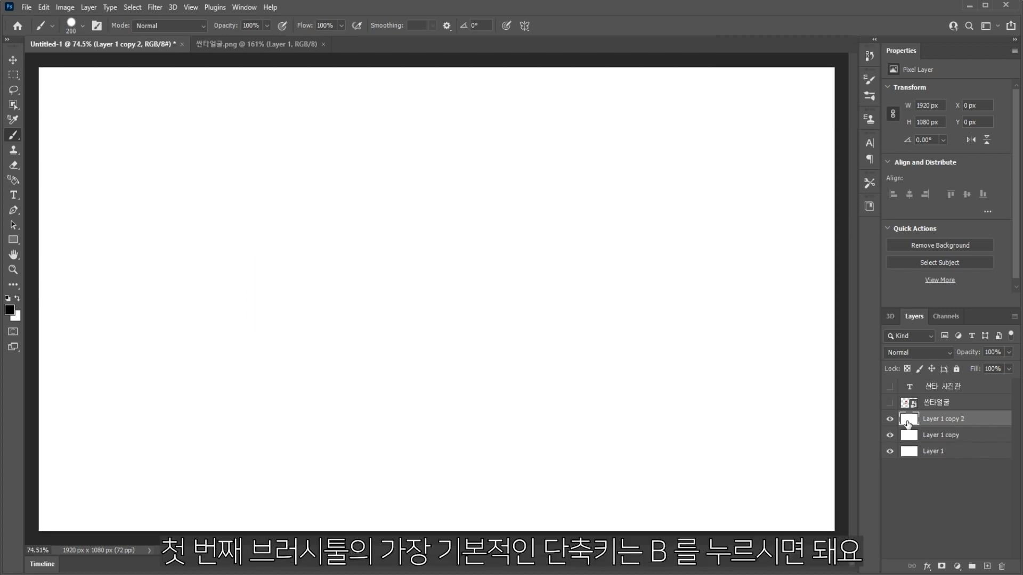
Bring Layer 1 copy 2 to the top of the layer stack.
{"action": "key", "text": "ctrl+bracketright"}
{"action": "key", "text": "ctrl+bracketright"}
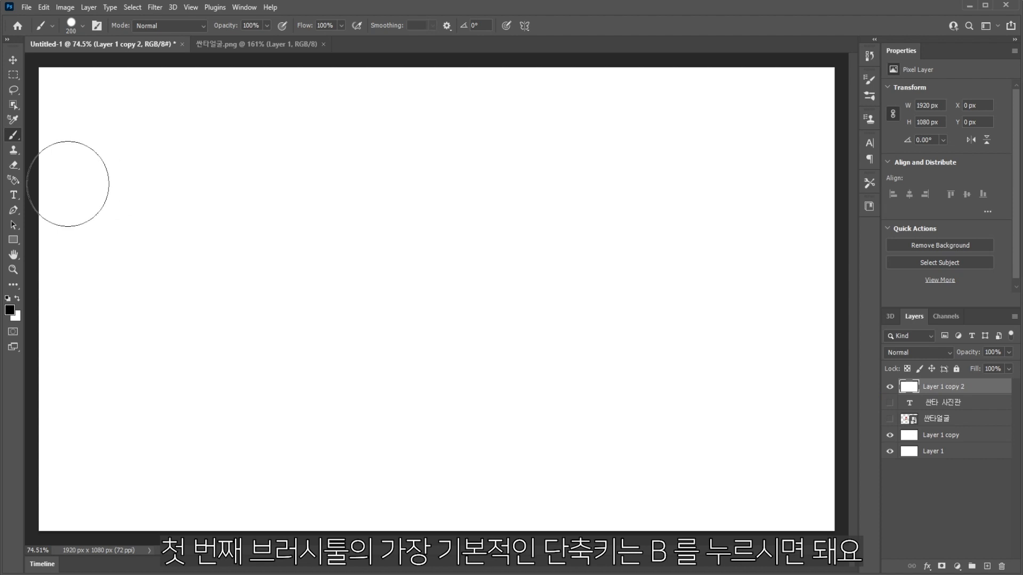
Switch to the Eraser and back to the Brush tool, and try a 200 px black stroke across the upper canvas.
{"action": "left_click", "coordinate": [15, 166]}
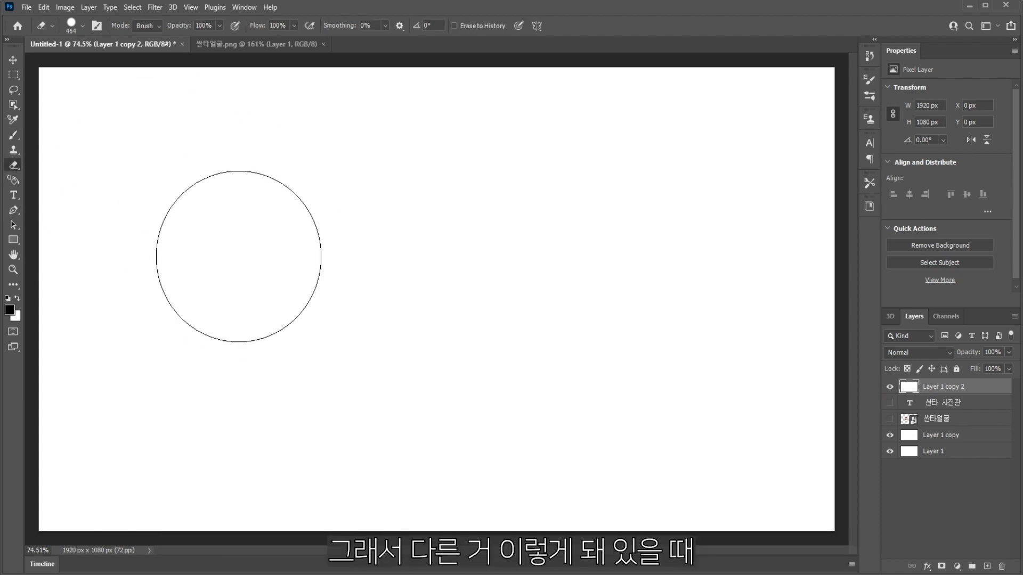
{"action": "key", "text": "b"}
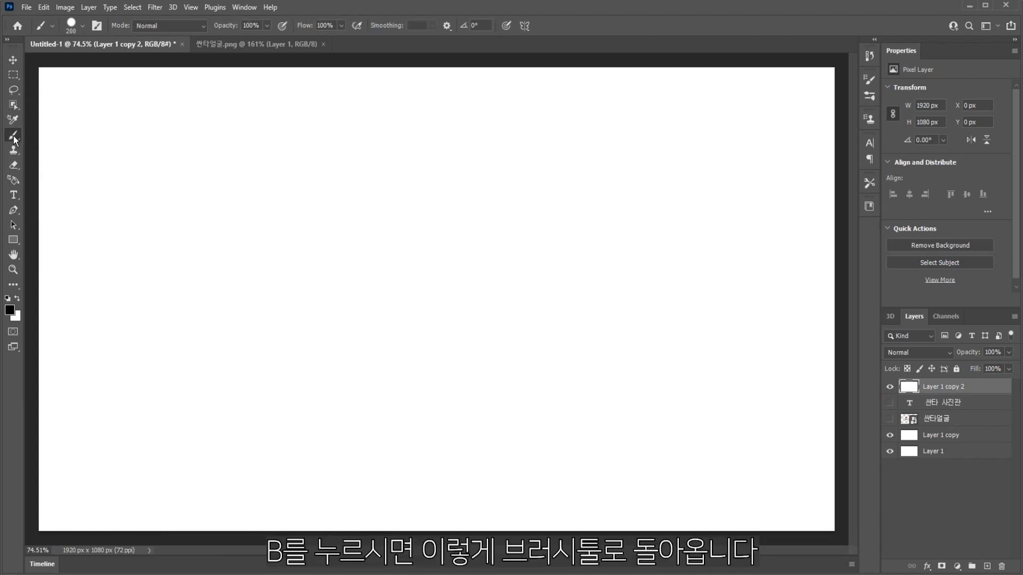
{"action": "mouse_move", "coordinate": [133, 141]}
{"action": "left_mouse_down"}
{"action": "mouse_move", "coordinate": [332, 185]}
{"action": "mouse_move", "coordinate": [553, 169]}
{"action": "left_mouse_up"}
{"action": "key", "text": "ctrl+z"}
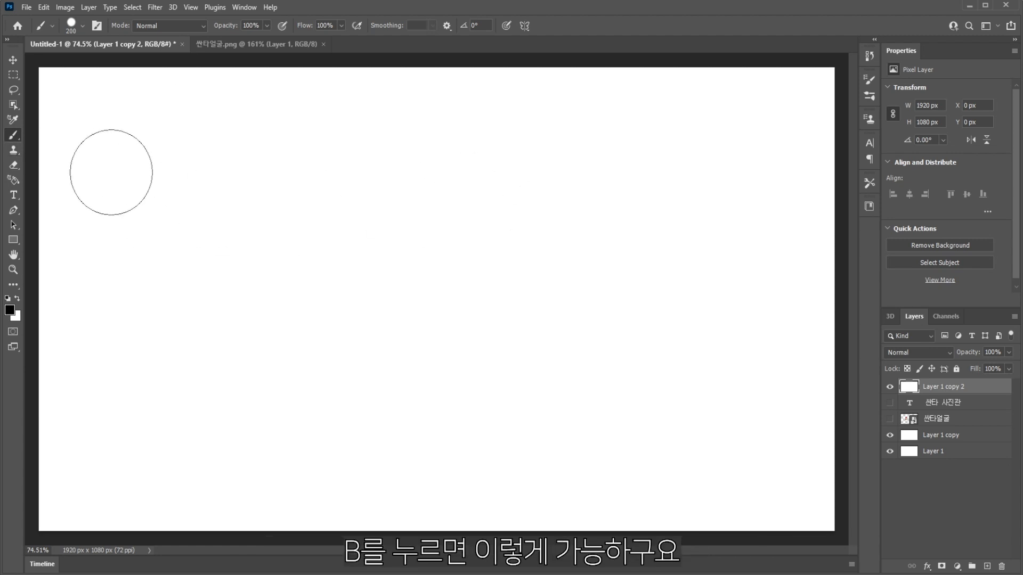
Open the brush preset picker to view its size, hardness and presets, and close it without changes.
{"action": "left_click", "coordinate": [82, 26]}
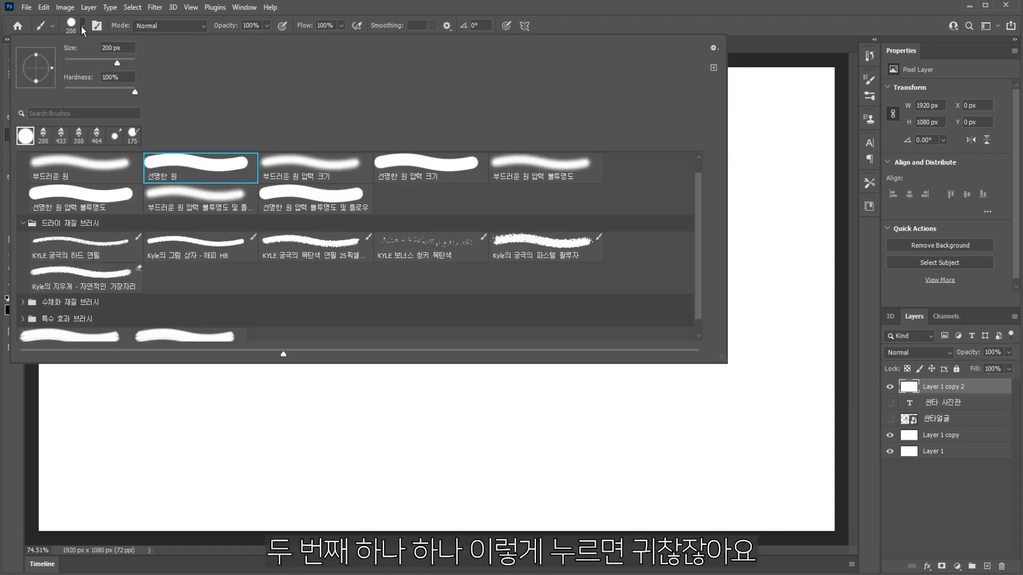
{"action": "left_click", "coordinate": [82, 27]}
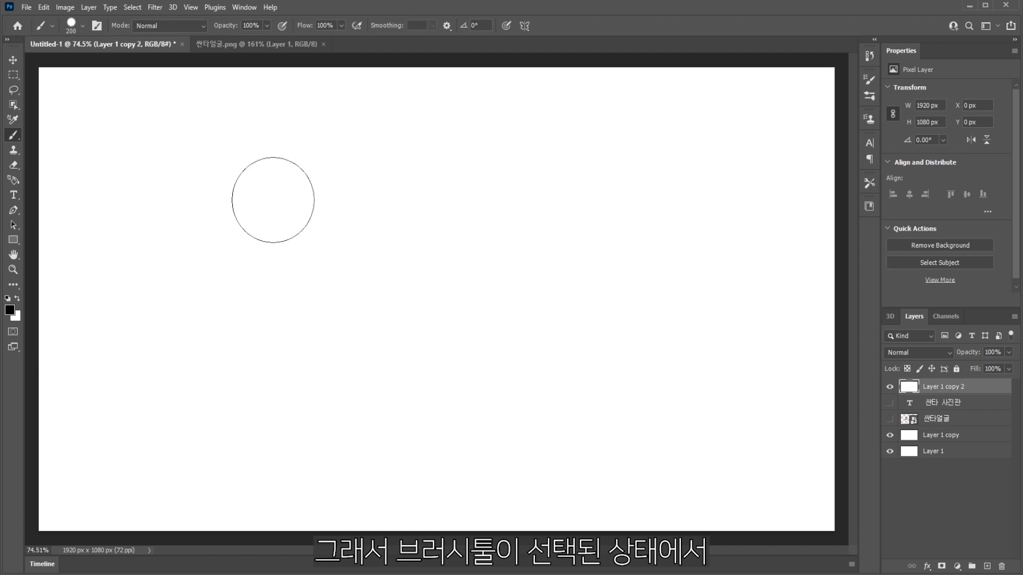
{"action": "right_click", "coordinate": [175, 153]}
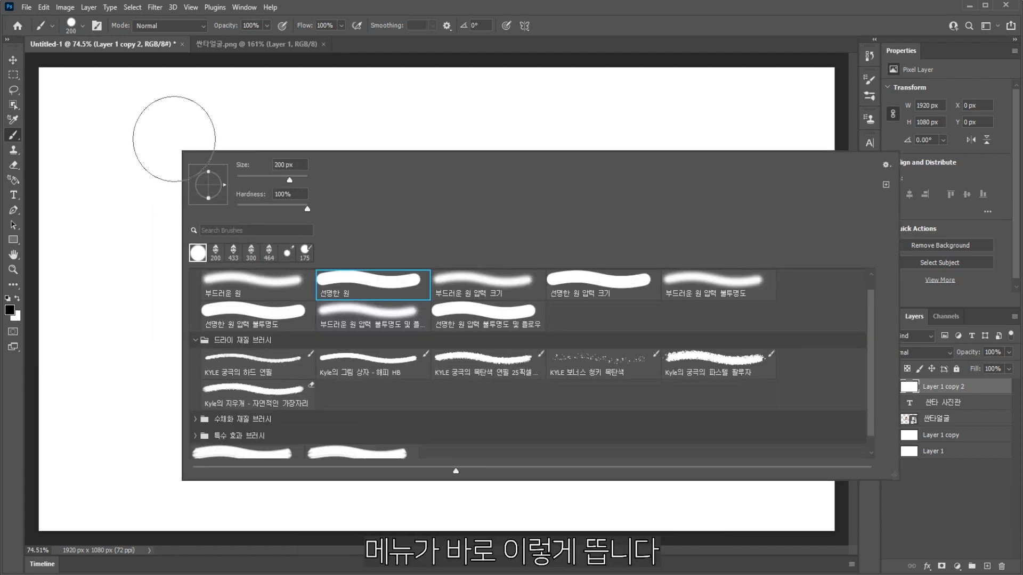
{"action": "right_click", "coordinate": [135, 132]}
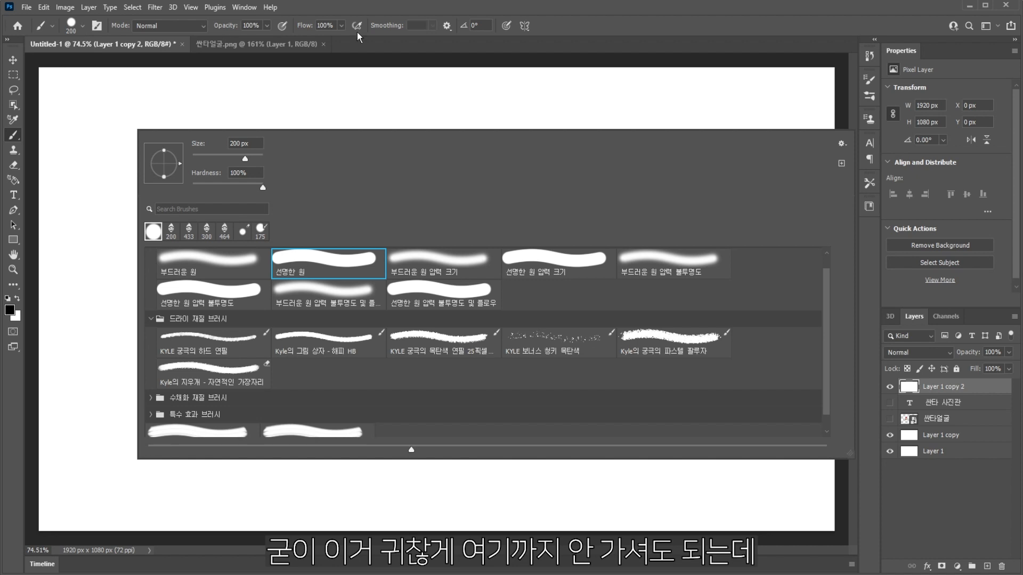
{"action": "left_click", "coordinate": [653, 27]}
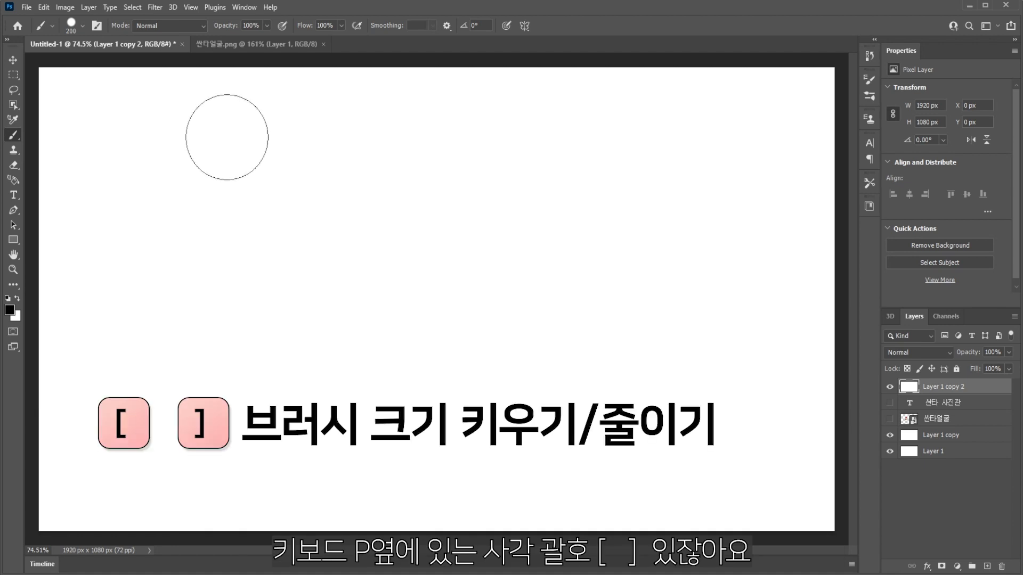
Try decreasing and increasing the hard round brush's size.
{"action": "key", "text": "bracketleft"}
{"action": "key", "text": "bracketleft"}
{"action": "key", "text": "bracketleft"}
{"action": "key", "text": "bracketleft"}
{"action": "key", "text": "bracketleft"}
{"action": "key", "text": "bracketleft"}
{"action": "key", "text": "bracketright"}
{"action": "key", "text": "bracketright"}
{"action": "key", "text": "bracketright"}
{"action": "key", "text": "bracketright"}
{"action": "key", "text": "bracketright"}
{"action": "key", "text": "bracketright"}
{"action": "key", "text": "bracketright"}
{"action": "key", "text": "bracketright"}
Stamp a small black dot near the canvas's upper-left corner and a 175 px dot to its right.
{"action": "key", "text": "bracketleft"}
{"action": "key", "text": "bracketleft"}
{"action": "key", "text": "bracketleft"}
{"action": "key", "text": "bracketleft"}
{"action": "key", "text": "bracketleft"}
{"action": "key", "text": "bracketleft"}
{"action": "key", "text": "bracketleft"}
{"action": "key", "text": "bracketleft"}
{"action": "key", "text": "bracketleft"}
{"action": "left_click", "coordinate": [106, 130]}
{"action": "key", "text": "bracketright"}
{"action": "key", "text": "bracketright"}
{"action": "key", "text": "bracketright"}
{"action": "key", "text": "bracketright"}
{"action": "key", "text": "bracketright"}
{"action": "key", "text": "bracketright"}
{"action": "left_click", "coordinate": [199, 128]}
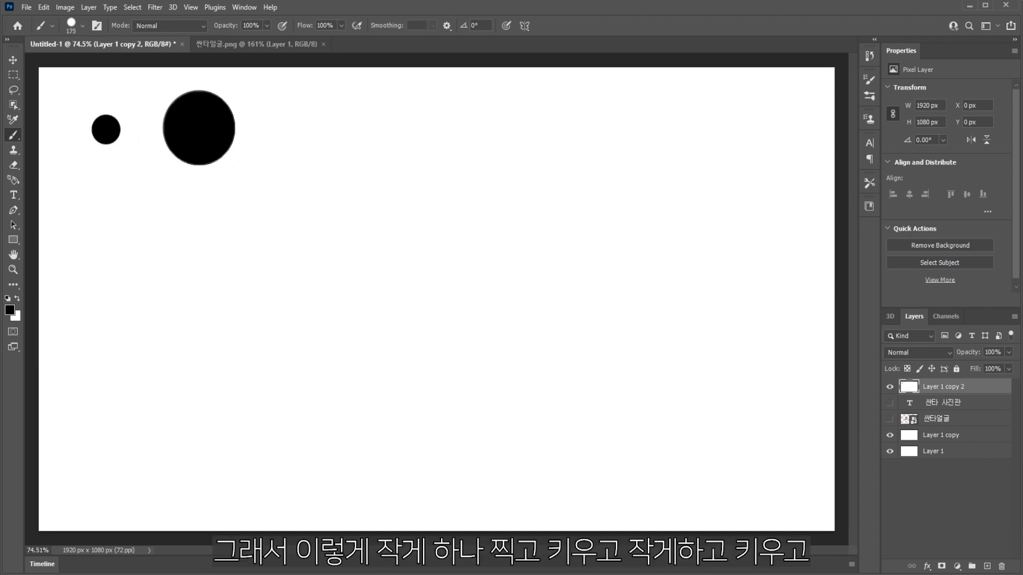
Continue the row with a smaller black dot and a 200 px dot near the canvas's upper middle.
{"action": "key", "text": "bracketleft"}
{"action": "key", "text": "bracketleft"}
{"action": "key", "text": "bracketleft"}
{"action": "key", "text": "bracketleft"}
{"action": "key", "text": "bracketleft"}
{"action": "key", "text": "bracketleft"}
{"action": "key", "text": "bracketleft"}
{"action": "left_click", "coordinate": [287, 128]}
{"action": "key", "text": "bracketright"}
{"action": "key", "text": "bracketright"}
{"action": "key", "text": "bracketright"}
{"action": "key", "text": "bracketright"}
{"action": "key", "text": "bracketright"}
{"action": "key", "text": "bracketright"}
{"action": "key", "text": "bracketright"}
{"action": "key", "text": "bracketright"}
{"action": "left_click", "coordinate": [481, 129]}
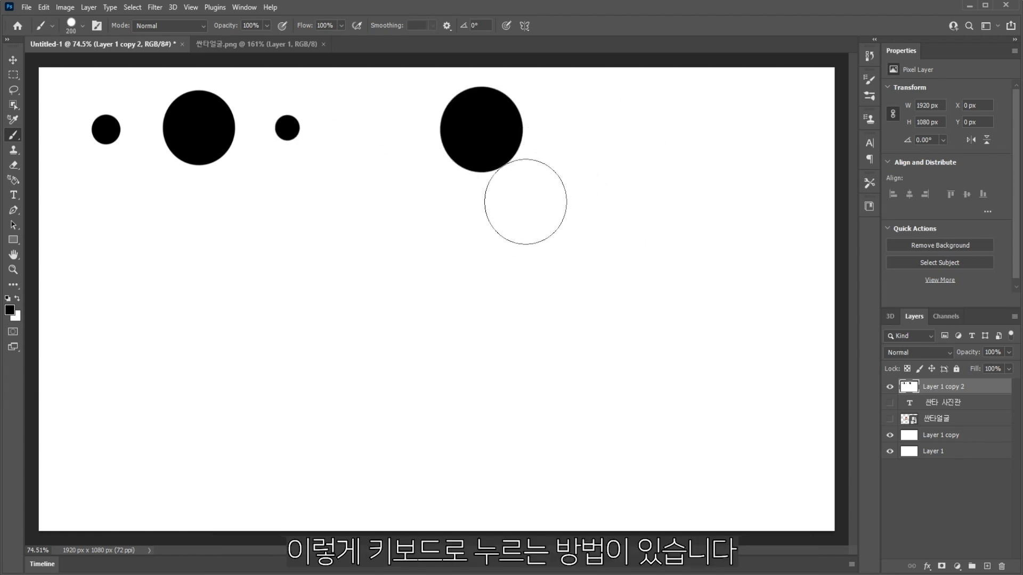
Finish the row with a reduced-size black dot and a 200 px dot near the canvas's upper-right corner.
{"action": "key", "text": "bracketleft"}
{"action": "key", "text": "bracketleft"}
{"action": "key", "text": "bracketleft"}
{"action": "key", "text": "bracketleft"}
{"action": "key", "text": "bracketleft"}
{"action": "left_click", "coordinate": [600, 127]}
{"action": "key", "text": "bracketright"}
{"action": "key", "text": "bracketright"}
{"action": "key", "text": "bracketright"}
{"action": "key", "text": "bracketright"}
{"action": "key", "text": "bracketright"}
{"action": "left_click", "coordinate": [734, 123]}
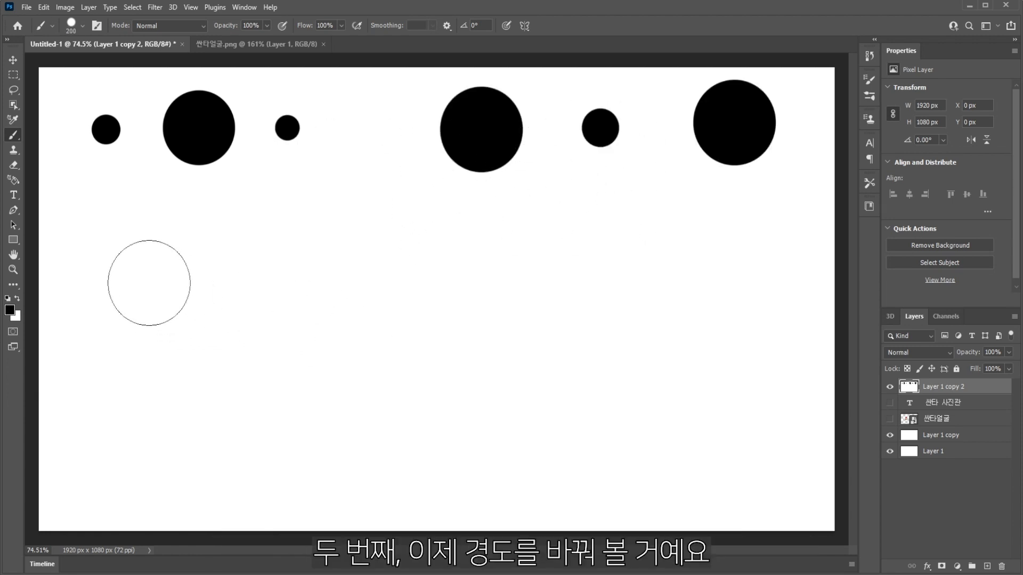
Open the brush preset picker to view the Hardness setting and close it without changes.
{"action": "right_click", "coordinate": [137, 230]}
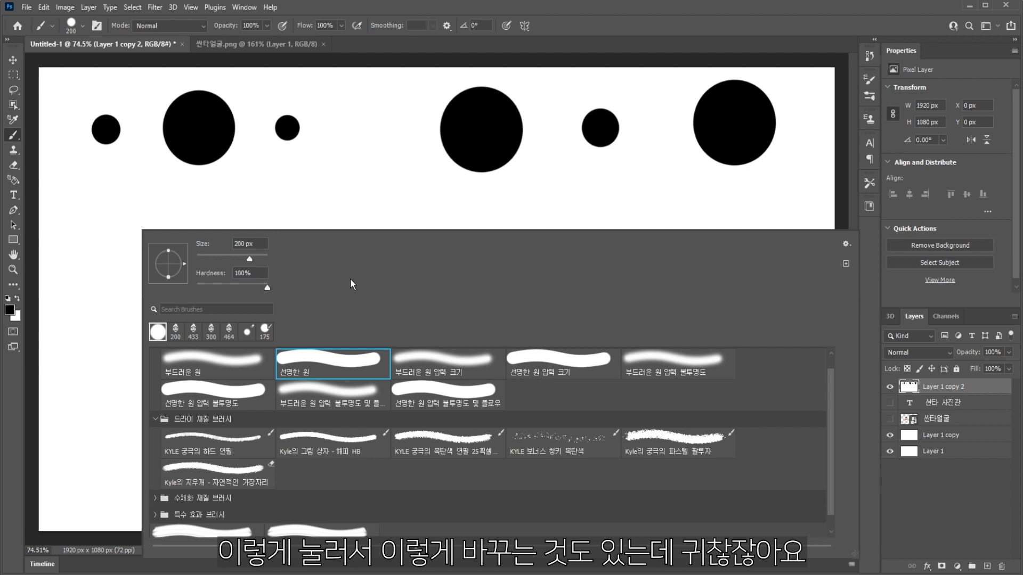
{"action": "right_click", "coordinate": [313, 188]}
{"action": "left_click", "coordinate": [395, 44]}
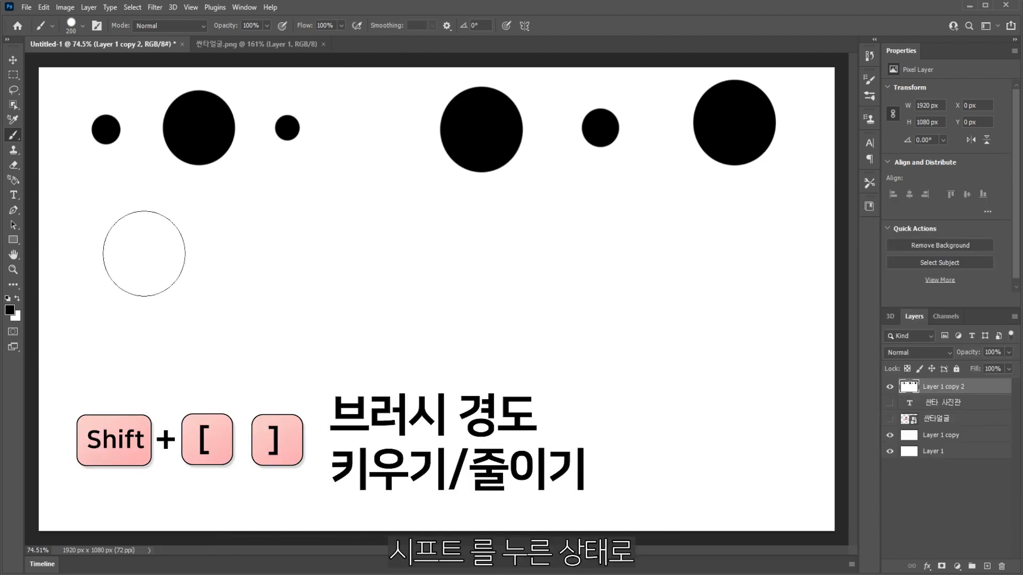
Stamp a very soft 200 px dot at the start of a second row and a full-hardness dot beside it.
{"action": "key", "text": "shift+bracketleft"}
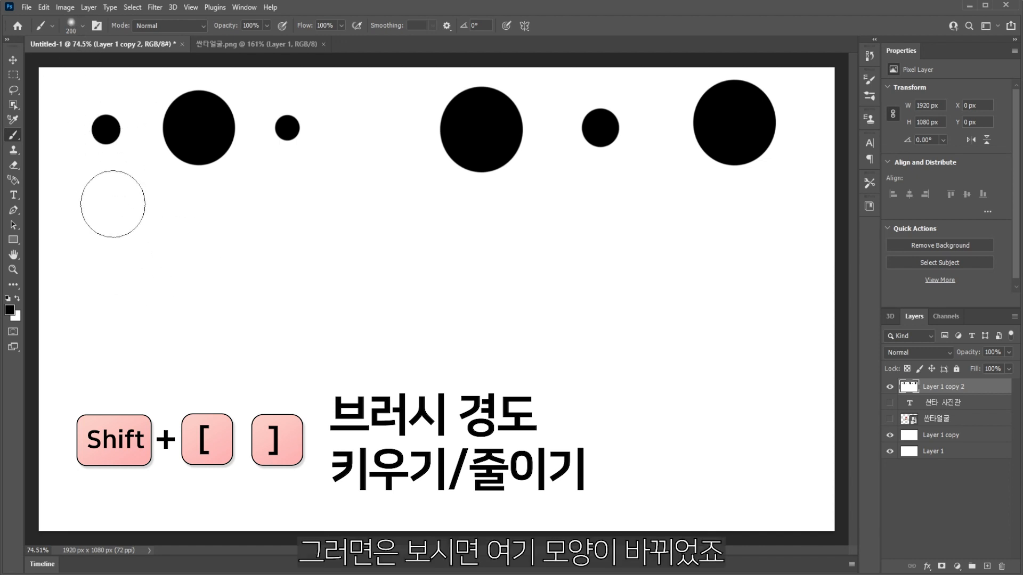
{"action": "left_click", "coordinate": [113, 219]}
{"action": "key", "text": "shift+bracketright"}
{"action": "key", "text": "shift+bracketright"}
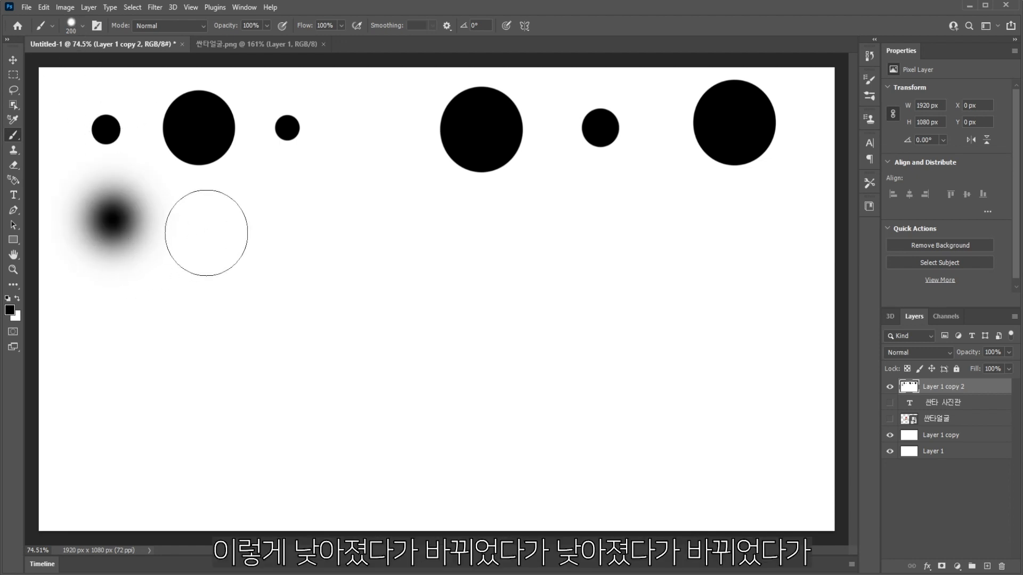
{"action": "left_click", "coordinate": [252, 232]}
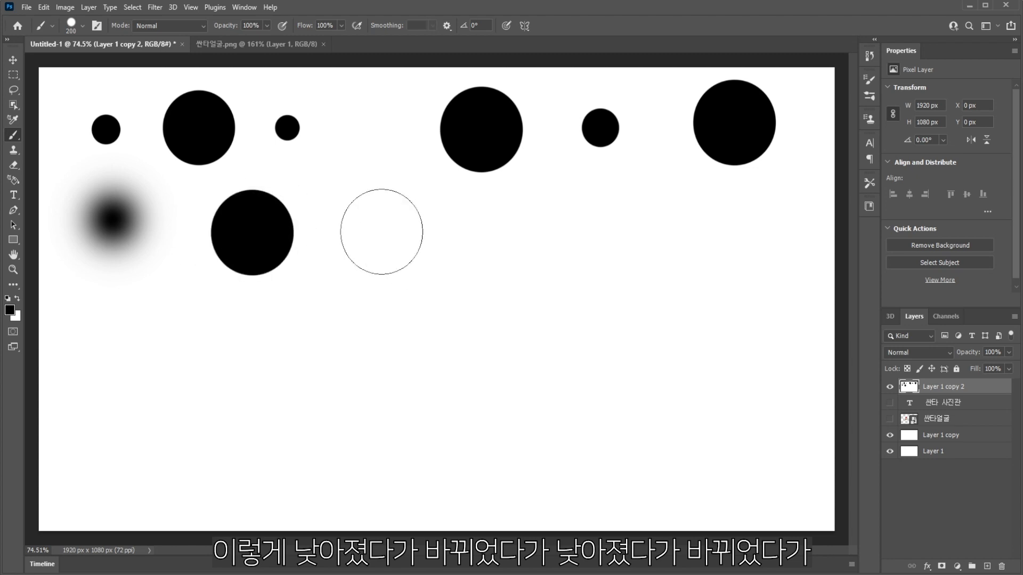
Extend the second row with a slightly soft-edged 200 px dot and another full-hardness dot.
{"action": "key", "text": "shift+bracketleft"}
{"action": "key", "text": "shift+bracketleft"}
{"action": "left_click", "coordinate": [381, 232]}
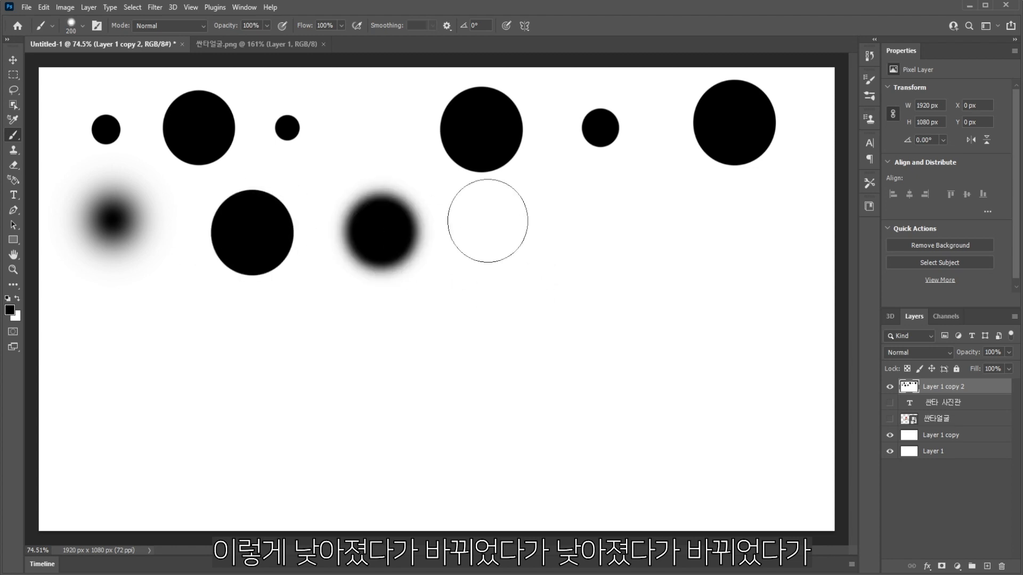
{"action": "key", "text": "shift+bracketright"}
{"action": "key", "text": "shift+bracketright"}
{"action": "left_click", "coordinate": [491, 234]}
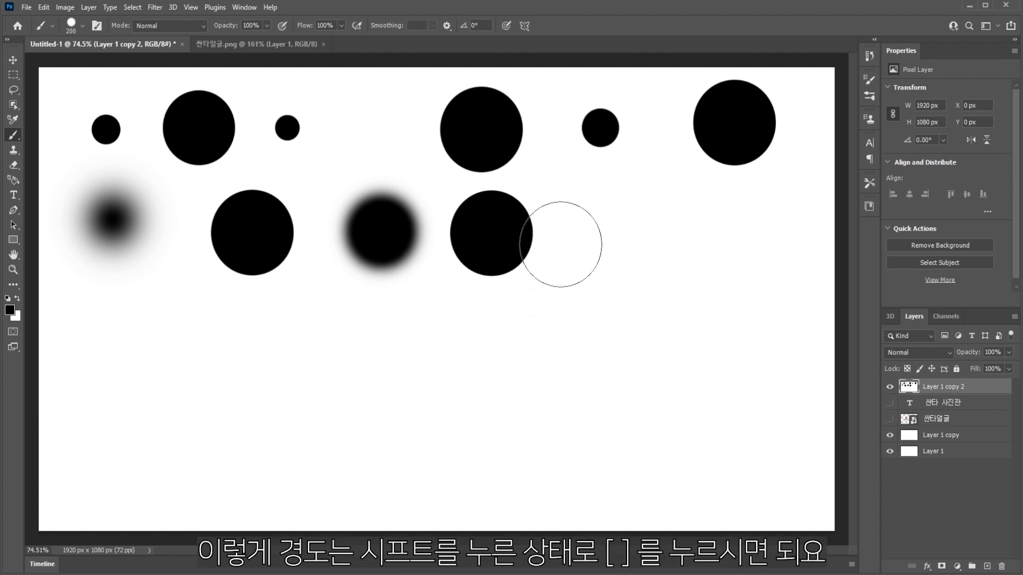
Fill Layer 1 copy 2 with the white background color to clear the dots.
{"action": "key", "text": "ctrl+Delete"}
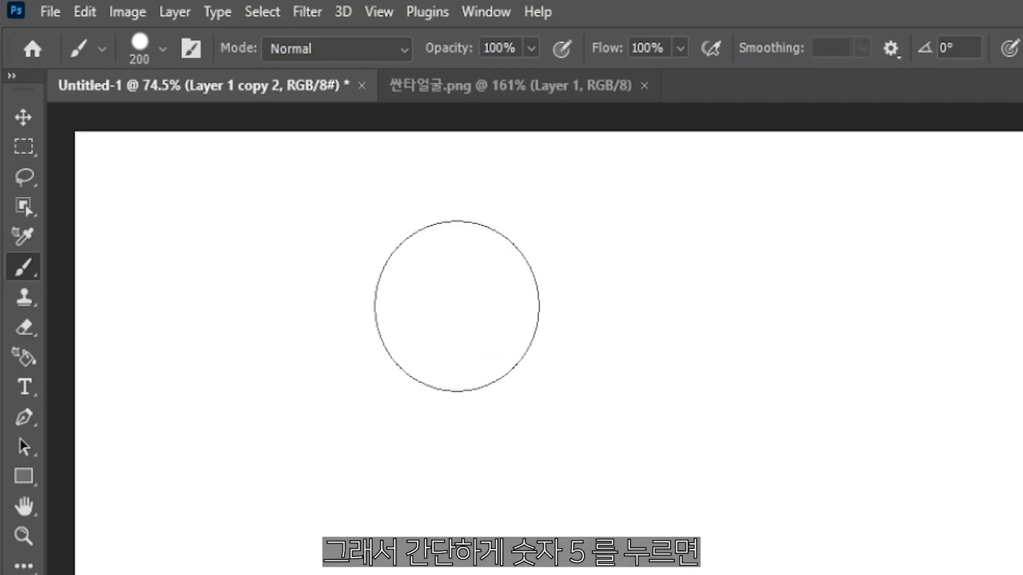
Try brush opacities of 50%, 20%, 60% and 5%.
{"action": "key", "text": "5"}
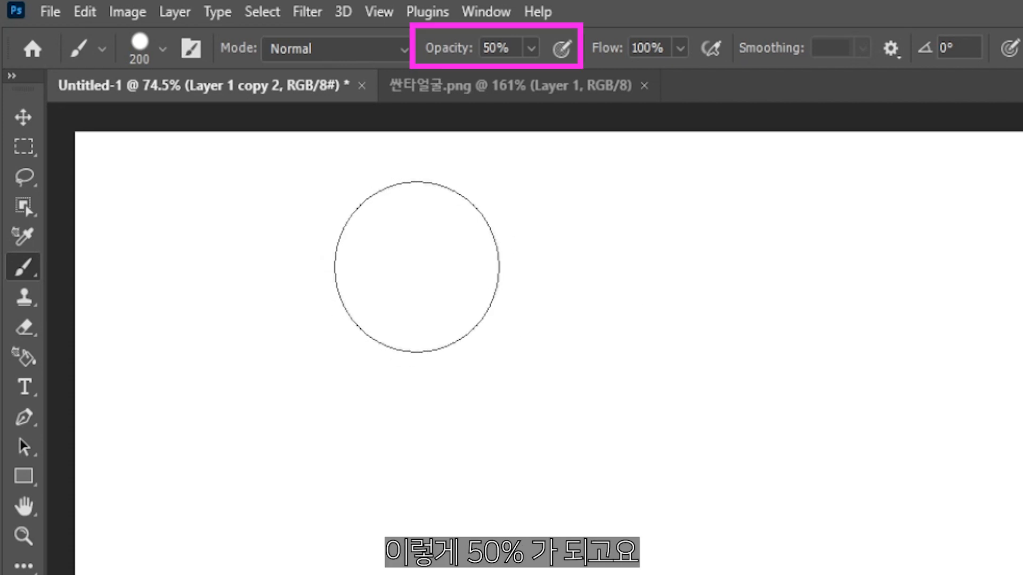
{"action": "key", "text": "2"}
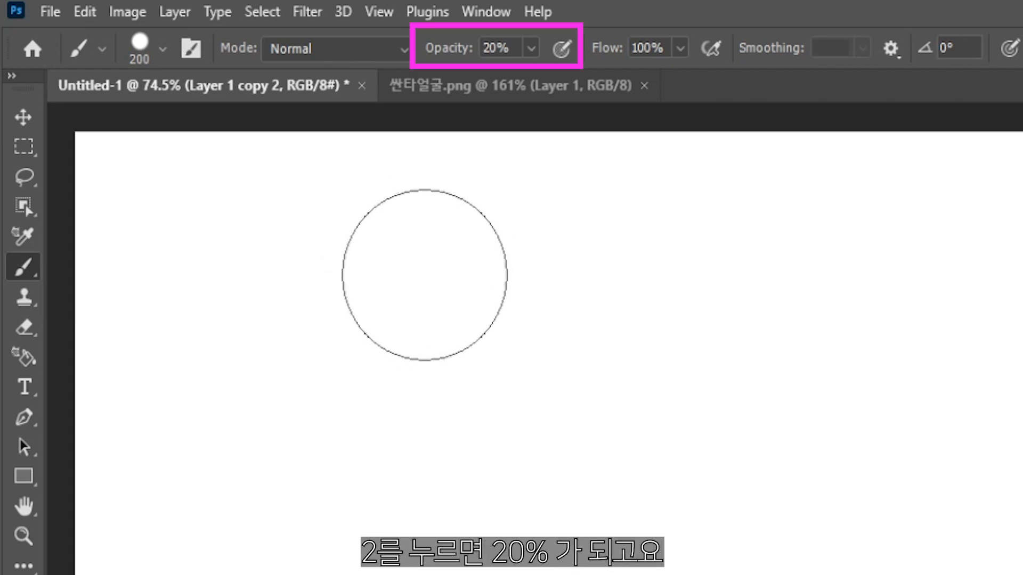
{"action": "key", "text": "6"}
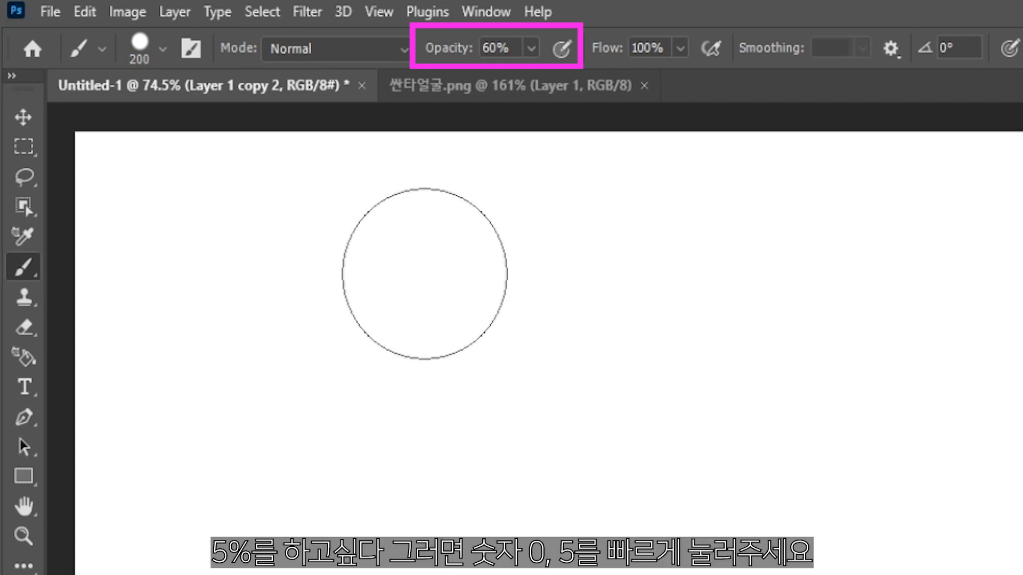
{"action": "key", "text": "0"}
{"action": "key", "text": "5"}
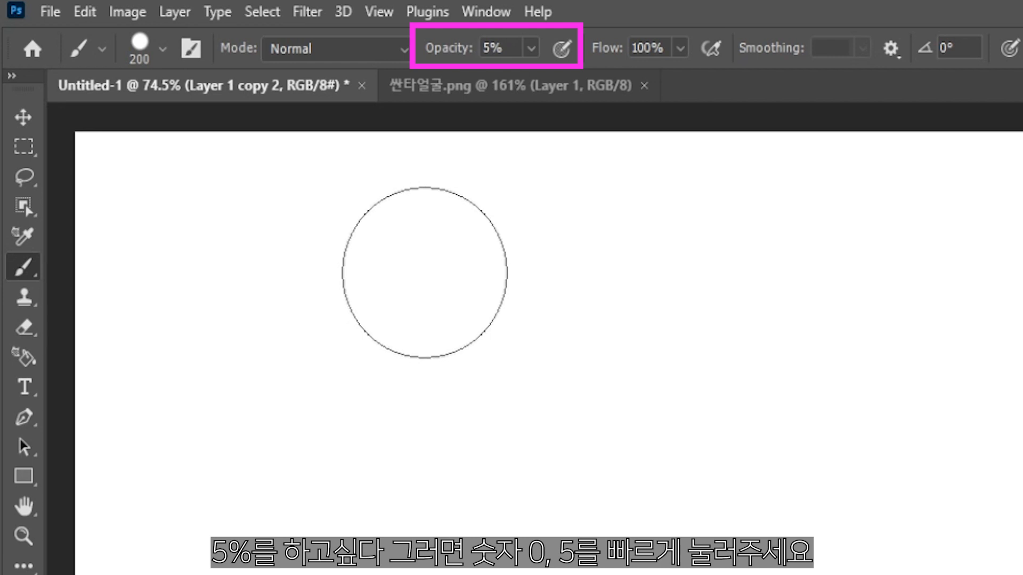
Try brush opacities of 7%, 60% and 6%, and restore the opacity to 100%.
{"action": "key", "text": "0"}
{"action": "key", "text": "7"}
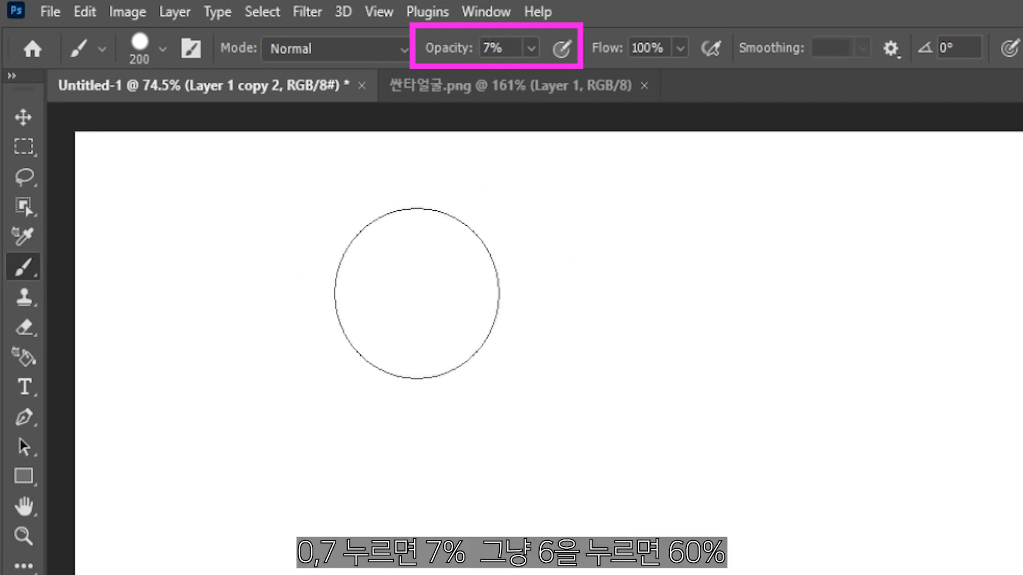
{"action": "key", "text": "6"}
{"action": "key", "text": "0"}
{"action": "key", "text": "6"}
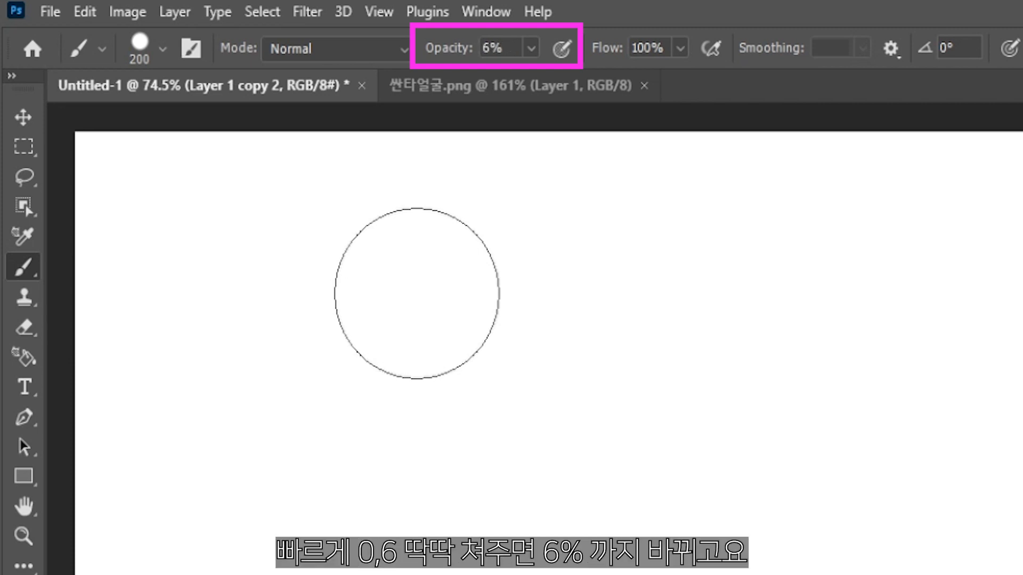
{"action": "key", "text": "0"}
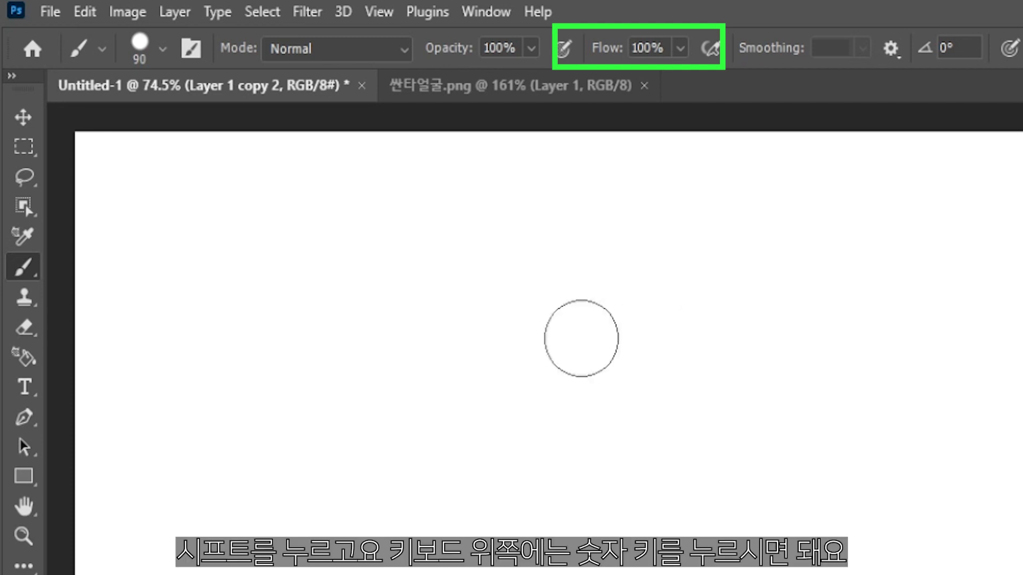
Set the brush flow to 20% and raise it to 80%.
{"action": "key", "text": "shift+2"}
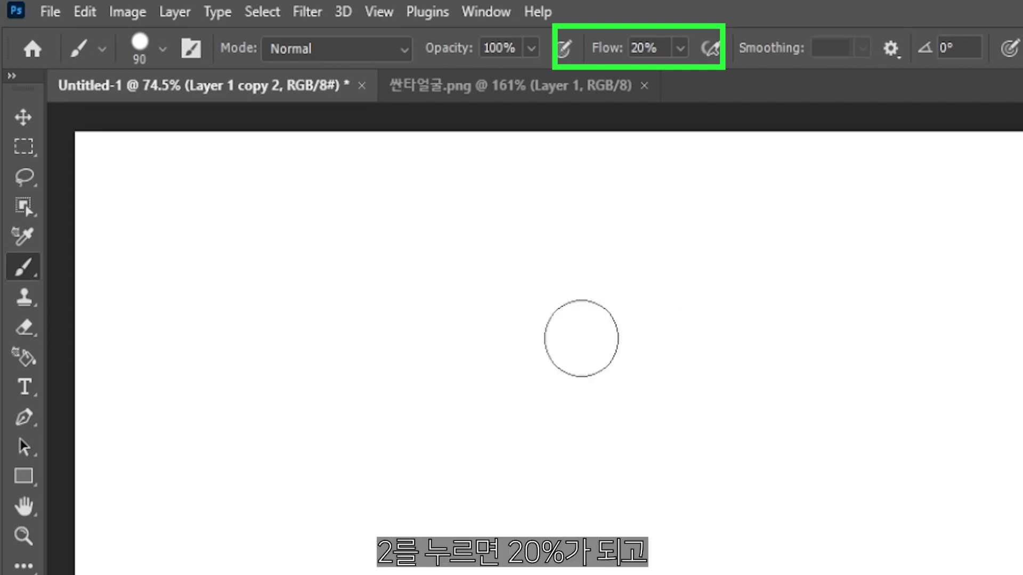
{"action": "key", "text": "shift+8"}
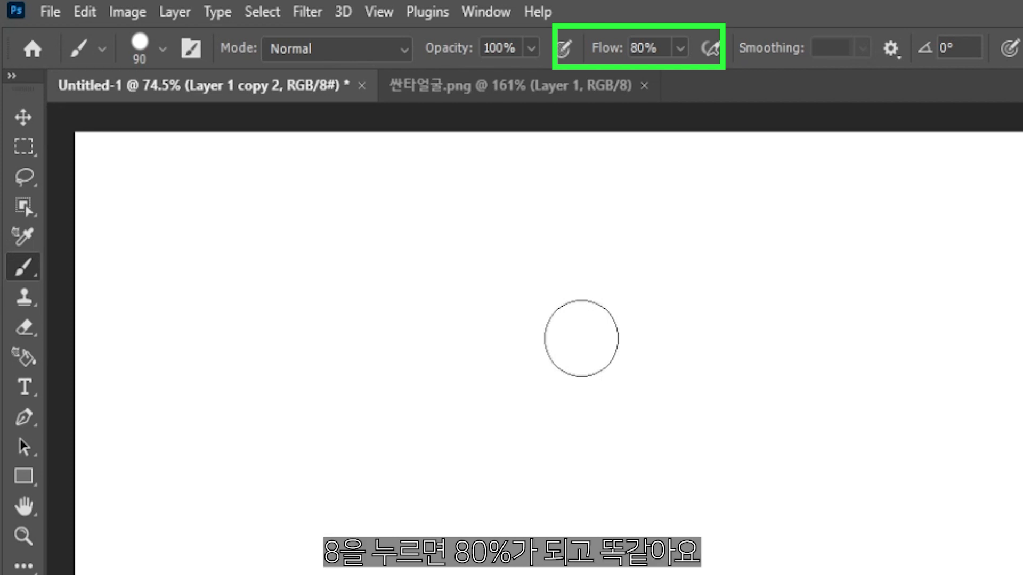
Lower the brush flow to 9% and restore it to 100%.
{"action": "key", "text": "shift+0"}
{"action": "key", "text": "shift+9"}
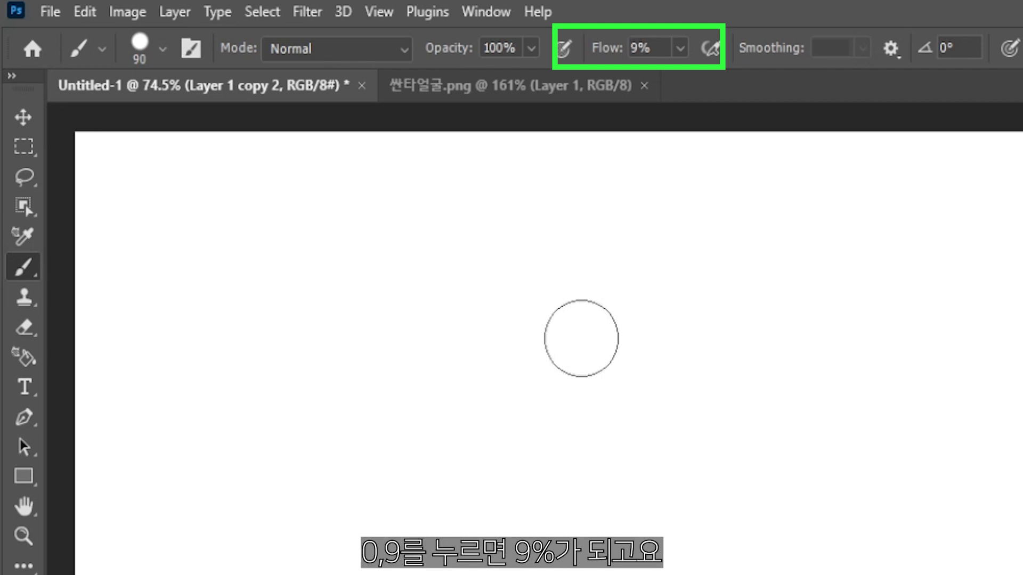
{"action": "key", "text": "shift+0"}
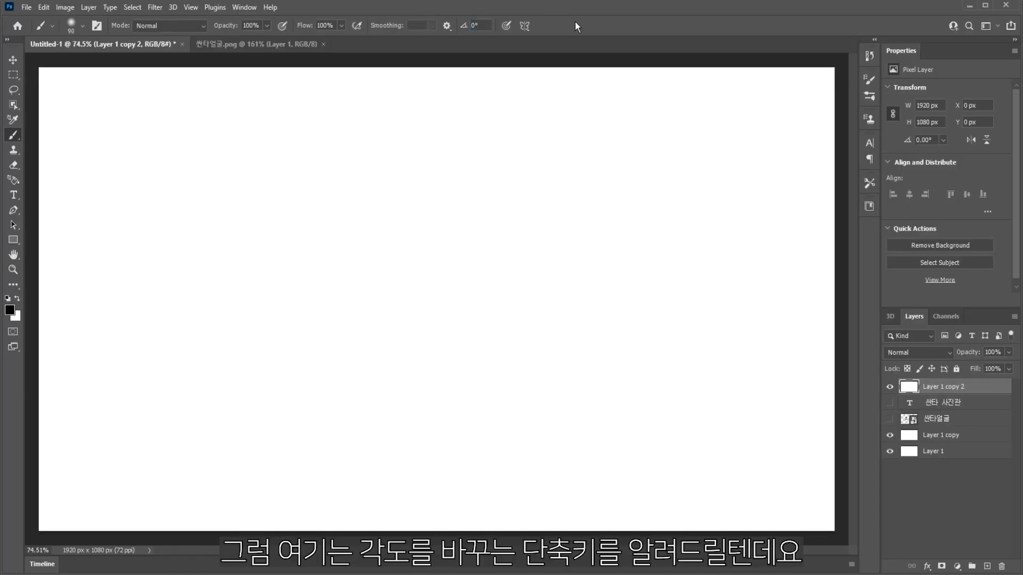
Select the 싼타사진관 머리 brush preset and stamp one character on the left part of the canvas.
{"action": "right_click", "coordinate": [258, 167]}
{"action": "scroll", "coordinate": [414, 459], "scroll_direction": "down", "scroll_amount": 3}
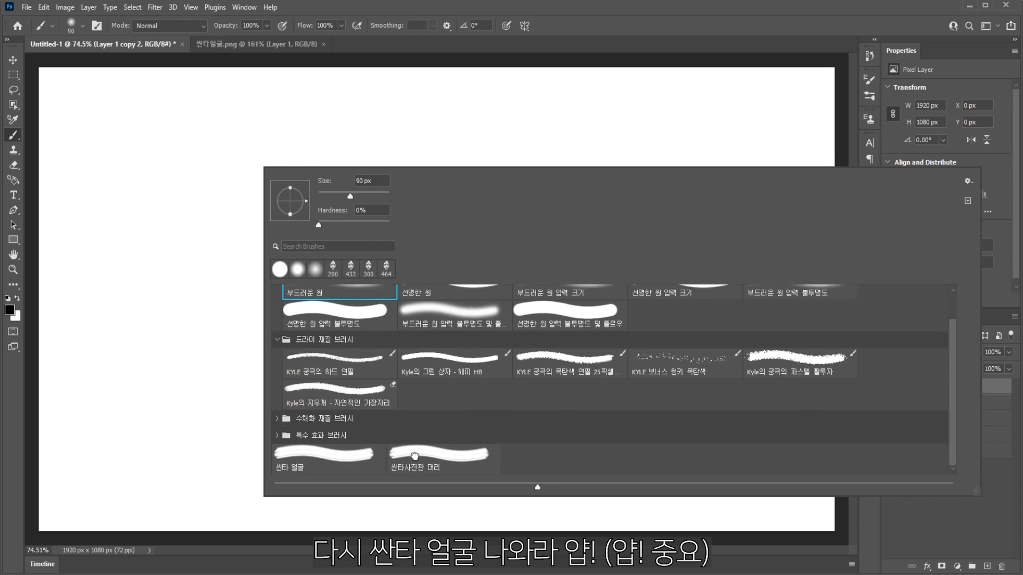
{"action": "double_click", "coordinate": [414, 459]}
{"action": "left_click", "coordinate": [157, 228]}
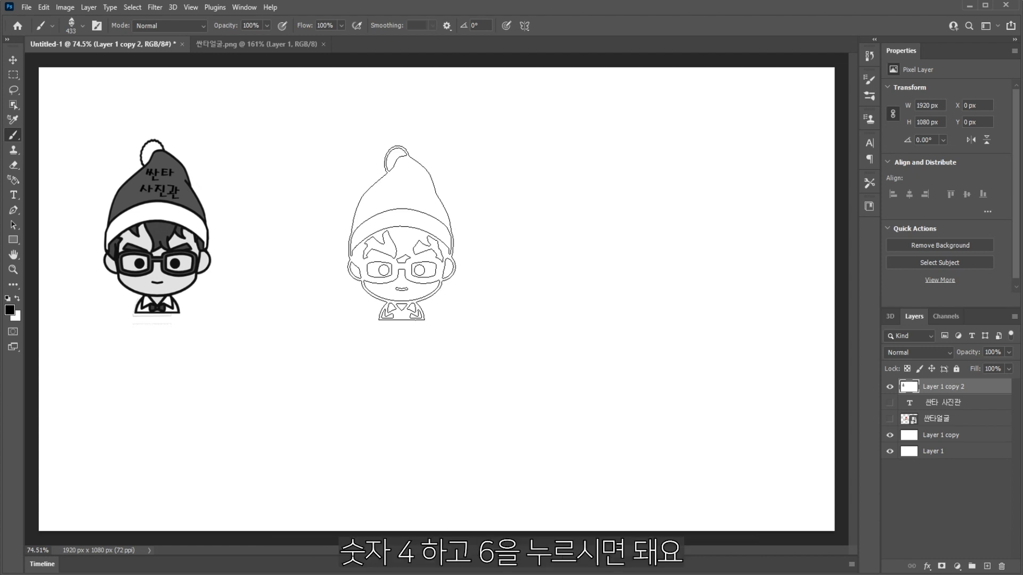
Rotate the brush tip counterclockwise to 41°.
{"action": "key", "text": "Left"}
{"action": "key", "text": "Left"}
{"action": "key", "text": "Left"}
{"action": "key", "text": "Left"}
{"action": "key", "text": "Left"}
{"action": "key", "text": "Left"}
{"action": "key", "text": "Left"}
{"action": "key", "text": "Left"}
{"action": "key", "text": "Left"}
{"action": "key", "text": "Left"}
{"action": "key", "text": "Left"}
{"action": "key", "text": "Left"}
{"action": "key", "text": "Left"}
{"action": "key", "text": "Left"}
{"action": "key", "text": "Left"}
{"action": "key", "text": "Left"}
{"action": "key", "text": "Left"}
{"action": "key", "text": "Left"}
{"action": "key", "text": "Left"}
{"action": "key", "text": "Left"}
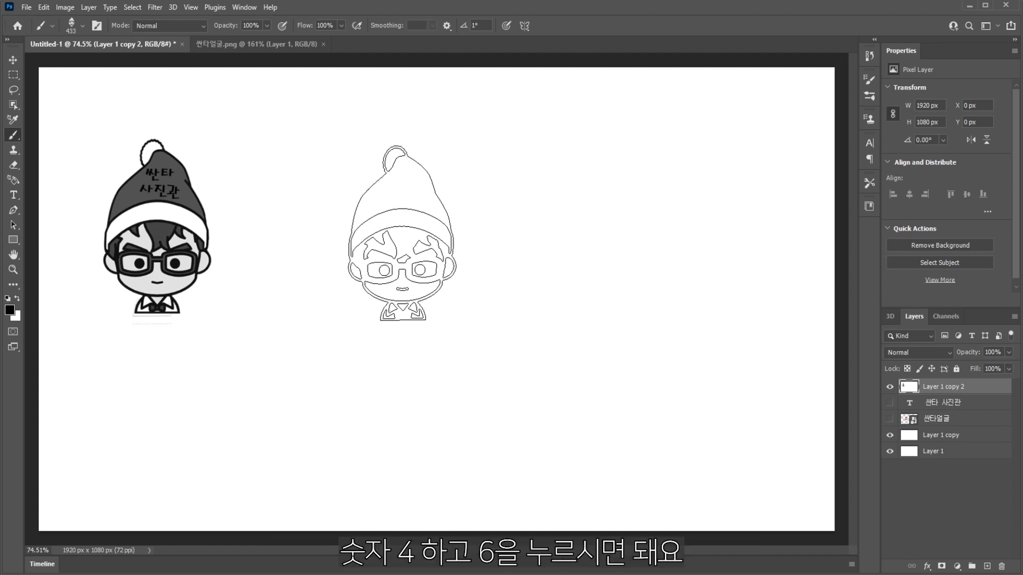
{"action": "key", "text": "Left"}
{"action": "key", "text": "Left"}
{"action": "key", "text": "Left"}
{"action": "key", "text": "Left"}
{"action": "key", "text": "Left"}
{"action": "key", "text": "Left"}
{"action": "key", "text": "Left"}
{"action": "key", "text": "Left"}
{"action": "key", "text": "Left"}
{"action": "key", "text": "Left"}
{"action": "key", "text": "Left"}
{"action": "key", "text": "Left"}
{"action": "key", "text": "Left"}
{"action": "key", "text": "Left"}
{"action": "key", "text": "Left"}
{"action": "key", "text": "Left"}
{"action": "key", "text": "Left"}
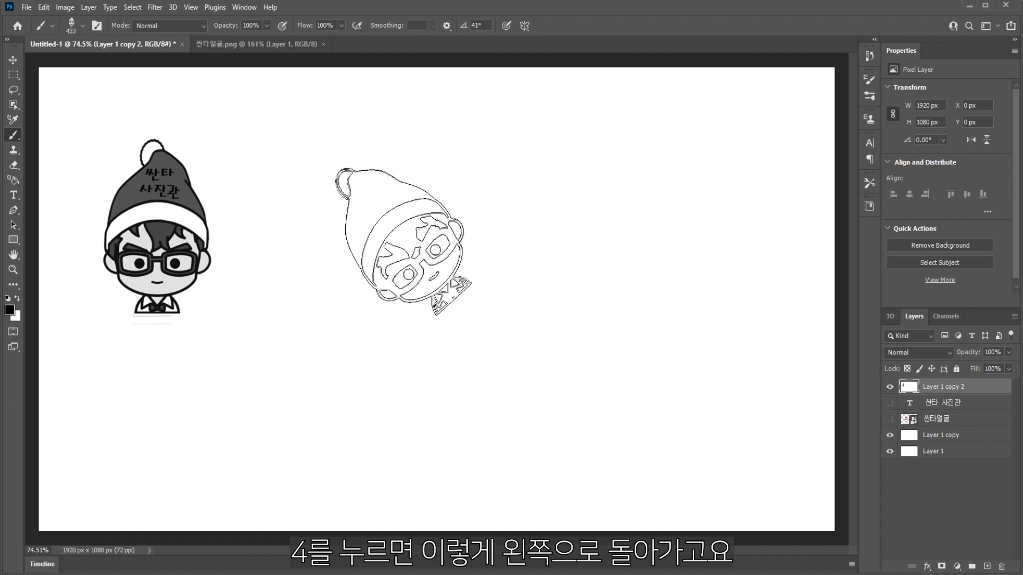
Rotate the brush tip clockwise to -37° and bring it back to 1°.
{"action": "key", "text": "Right"}
{"action": "key", "text": "Right"}
{"action": "key", "text": "Right"}
{"action": "key", "text": "Right"}
{"action": "key", "text": "Right"}
{"action": "key", "text": "Right"}
{"action": "key", "text": "Right"}
{"action": "key", "text": "Right"}
{"action": "key", "text": "Right"}
{"action": "key", "text": "Right"}
{"action": "key", "text": "Right"}
{"action": "key", "text": "Right"}
{"action": "key", "text": "Right"}
{"action": "key", "text": "Right"}
{"action": "key", "text": "Right"}
{"action": "key", "text": "Right"}
{"action": "key", "text": "Right"}
{"action": "key", "text": "Right"}
{"action": "key", "text": "Right"}
{"action": "key", "text": "Right"}
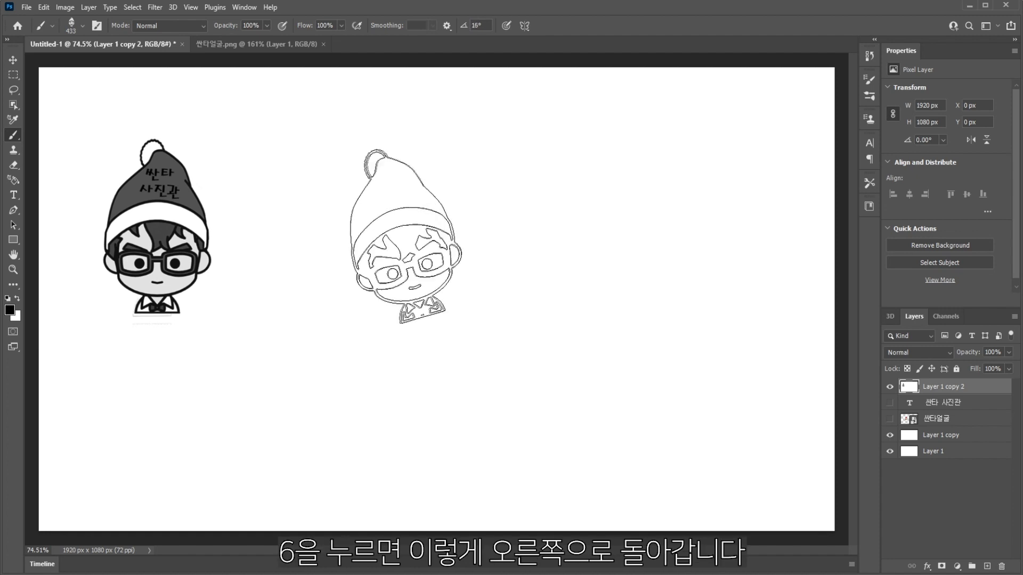
{"action": "key", "text": "Left"}
{"action": "key", "text": "Left"}
{"action": "key", "text": "Left"}
{"action": "key", "text": "Left"}
{"action": "key", "text": "Left"}
{"action": "key", "text": "Left"}
{"action": "key", "text": "Left"}
{"action": "key", "text": "Left"}
{"action": "key", "text": "Left"}
{"action": "key", "text": "Left"}
{"action": "key", "text": "Left"}
{"action": "key", "text": "Left"}
{"action": "key", "text": "Left"}
{"action": "key", "text": "Left"}
{"action": "key", "text": "Left"}
{"action": "key", "text": "Left"}
{"action": "key", "text": "Left"}
{"action": "key", "text": "Left"}
{"action": "key", "text": "Left"}
{"action": "key", "text": "Left"}
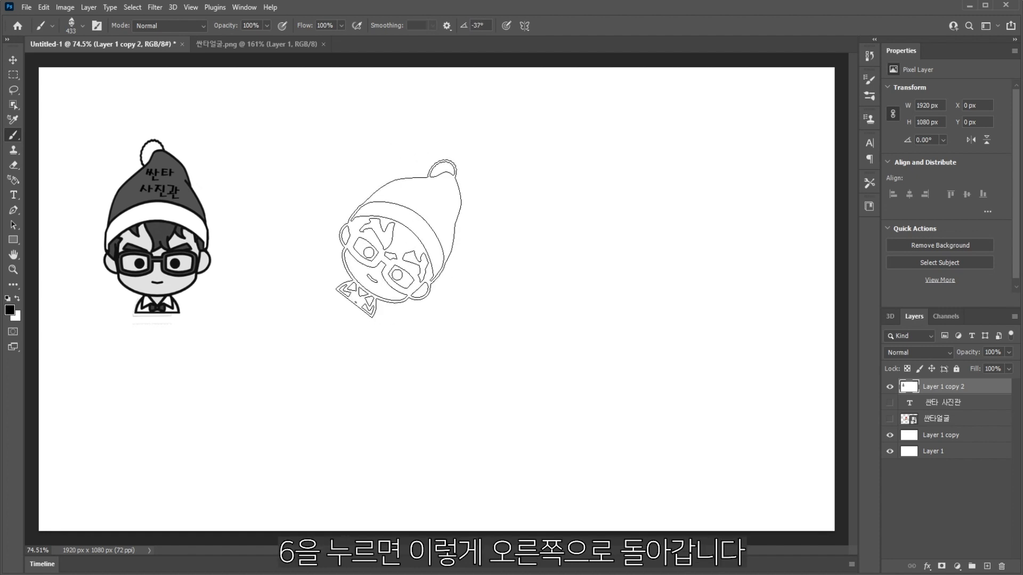
{"action": "key", "text": "Left"}
{"action": "key", "text": "Left"}
{"action": "key", "text": "Left"}
{"action": "key", "text": "Left"}
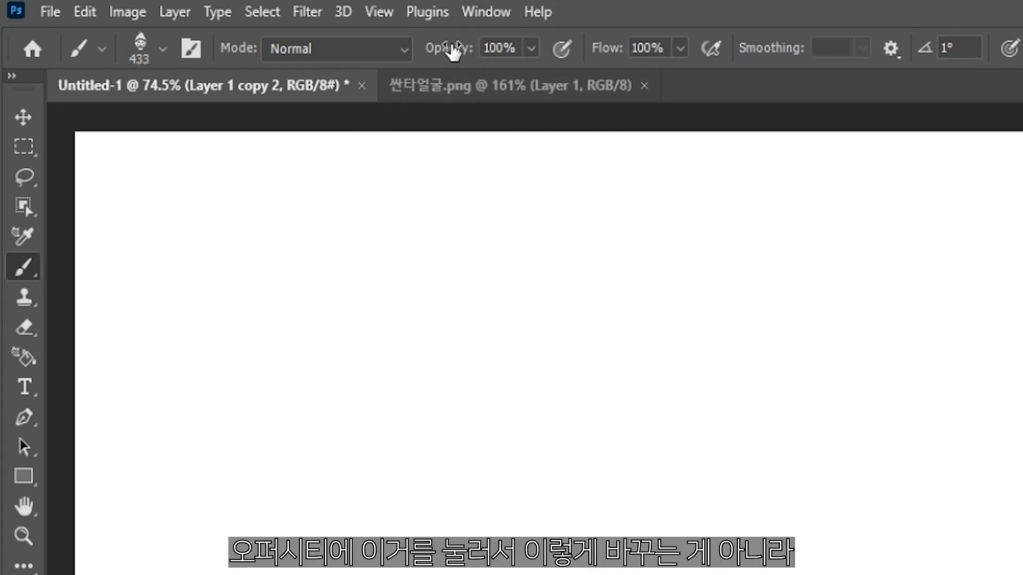
Try adjusting the brush opacity, and set the brush angle to 180° and back to 1°.
{"action": "left_click", "coordinate": [531, 48]}
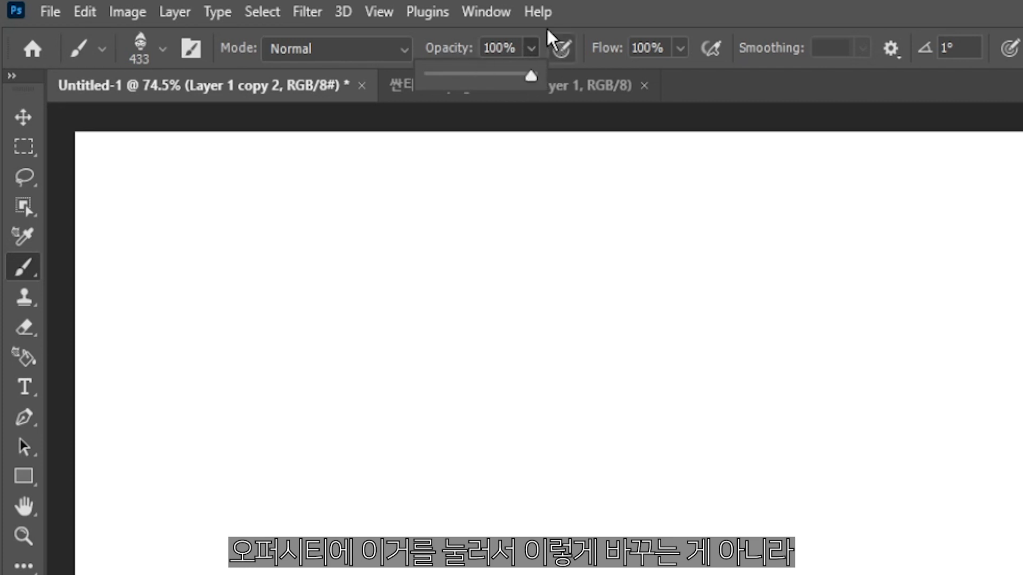
{"action": "left_click", "coordinate": [547, 29]}
{"action": "left_click_drag", "start_coordinate": [457, 53], "coordinate": [621, 53]}
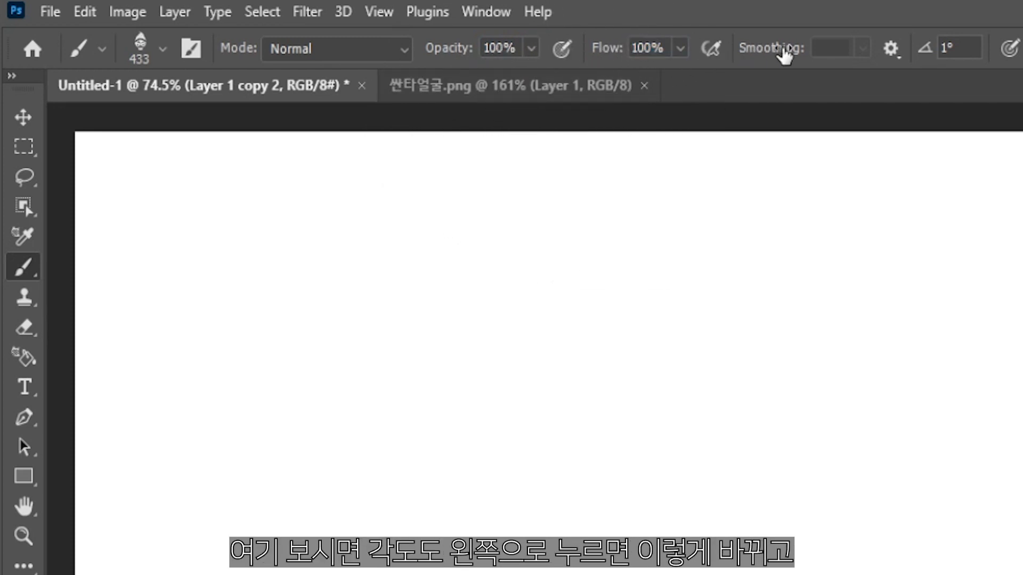
{"action": "mouse_move", "coordinate": [923, 50]}
{"action": "left_mouse_down"}
{"action": "mouse_move", "coordinate": [557, 57]}
{"action": "mouse_move", "coordinate": [966, 58]}
{"action": "mouse_move", "coordinate": [827, 61]}
{"action": "left_mouse_up"}
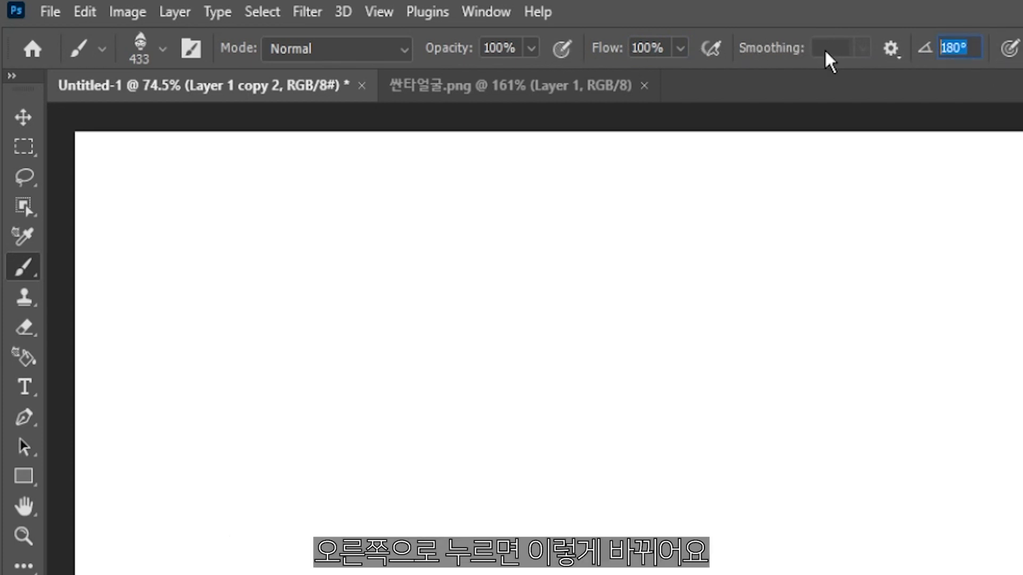
{"action": "type", "text": "1"}
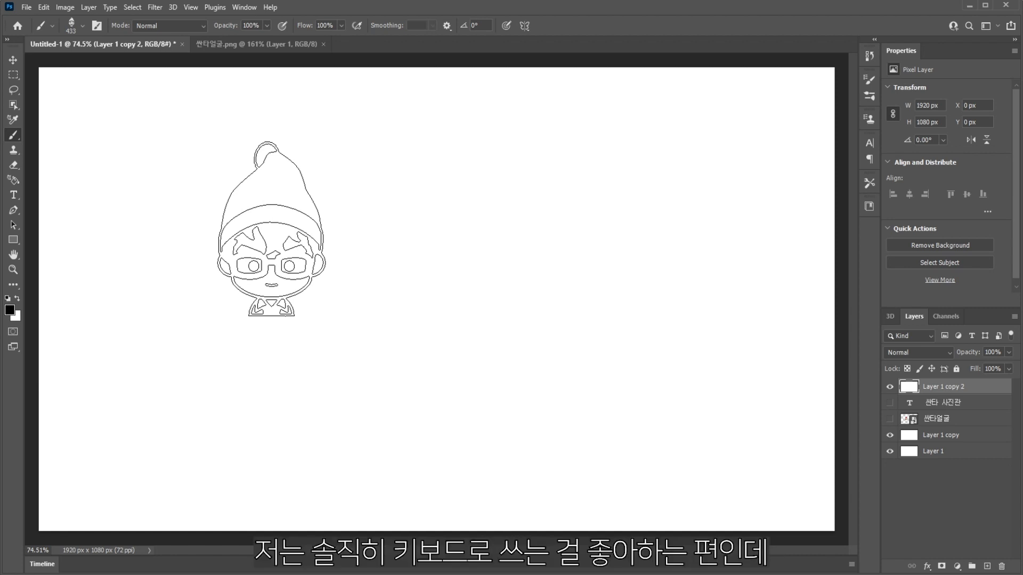
Sample white from the canvas as the foreground color and try changing the brush opacity interactively on the canvas.
{"action": "key", "text": "alt"}
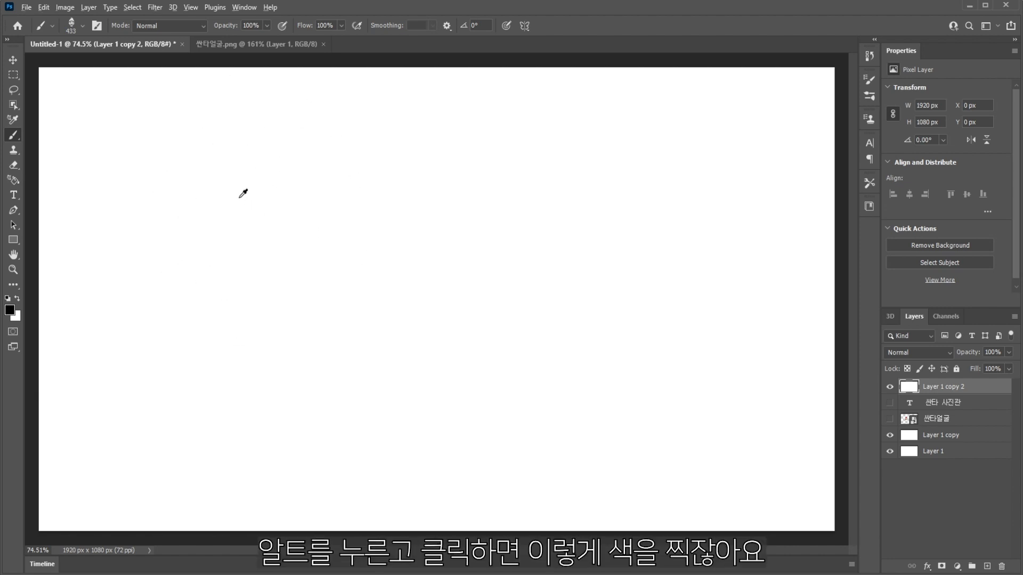
{"action": "left_click", "coordinate": [298, 192], "text": "alt"}
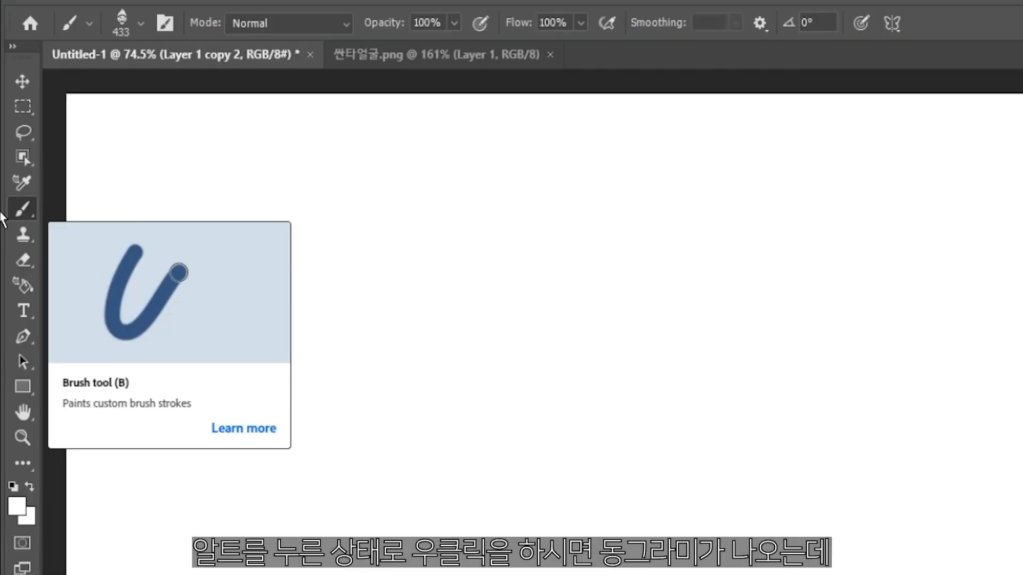
{"action": "right_click", "coordinate": [456, 321], "text": "alt"}
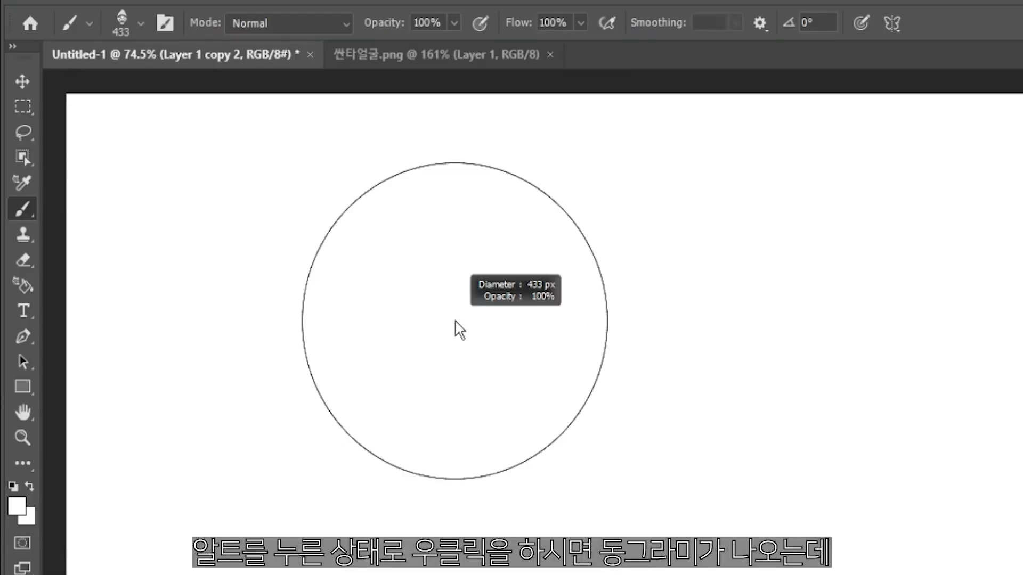
{"action": "left_click_drag", "start_coordinate": [456, 320], "coordinate": [455, 305]}
{"action": "mouse_move", "coordinate": [458, 270]}
{"action": "left_mouse_down"}
{"action": "mouse_move", "coordinate": [463, 165]}
{"action": "mouse_move", "coordinate": [459, 458]}
{"action": "mouse_move", "coordinate": [447, 376]}
{"action": "mouse_move", "coordinate": [450, 159]}
{"action": "mouse_move", "coordinate": [452, 343]}
{"action": "mouse_move", "coordinate": [264, 321]}
{"action": "mouse_move", "coordinate": [564, 335]}
{"action": "mouse_move", "coordinate": [335, 336]}
{"action": "mouse_move", "coordinate": [530, 333]}
{"action": "mouse_move", "coordinate": [426, 434]}
{"action": "mouse_move", "coordinate": [448, 571]}
{"action": "left_mouse_up"}
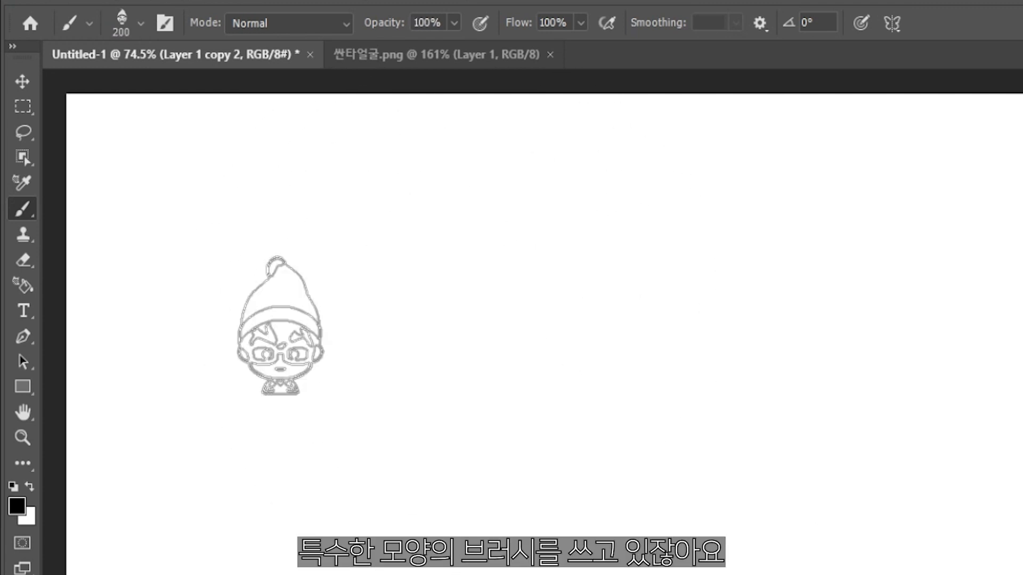
Stamp eight characters in two rows across the canvas with the 200 px brush.
{"action": "left_click", "coordinate": [281, 255]}
{"action": "left_click", "coordinate": [611, 261]}
{"action": "left_click", "coordinate": [776, 272]}
{"action": "left_click", "coordinate": [1020, 259]}
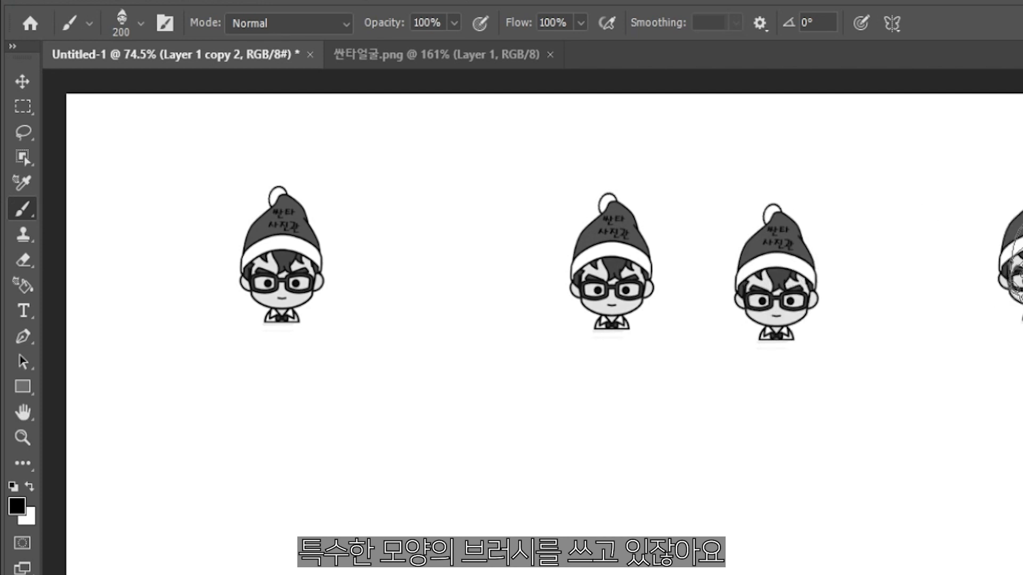
{"action": "left_click", "coordinate": [871, 467]}
{"action": "left_click", "coordinate": [600, 468]}
{"action": "left_click", "coordinate": [368, 467]}
{"action": "left_click", "coordinate": [185, 482]}
Undo the eight character stamps.
{"action": "key", "text": "ctrl+z"}
{"action": "key", "text": "ctrl+z"}
{"action": "key", "text": "ctrl+z"}
{"action": "key", "text": "ctrl+z"}
{"action": "key", "text": "ctrl+z"}
{"action": "key", "text": "ctrl+z"}
{"action": "key", "text": "ctrl+z"}
{"action": "key", "text": "ctrl+z"}
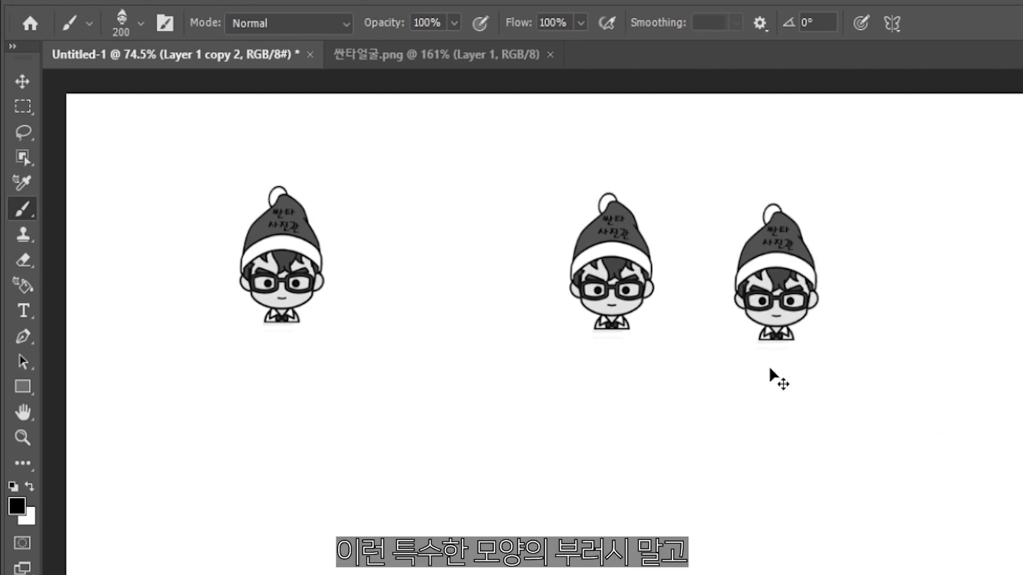
Select the hard round brush preset 선명한 원.
{"action": "right_click", "coordinate": [368, 298]}
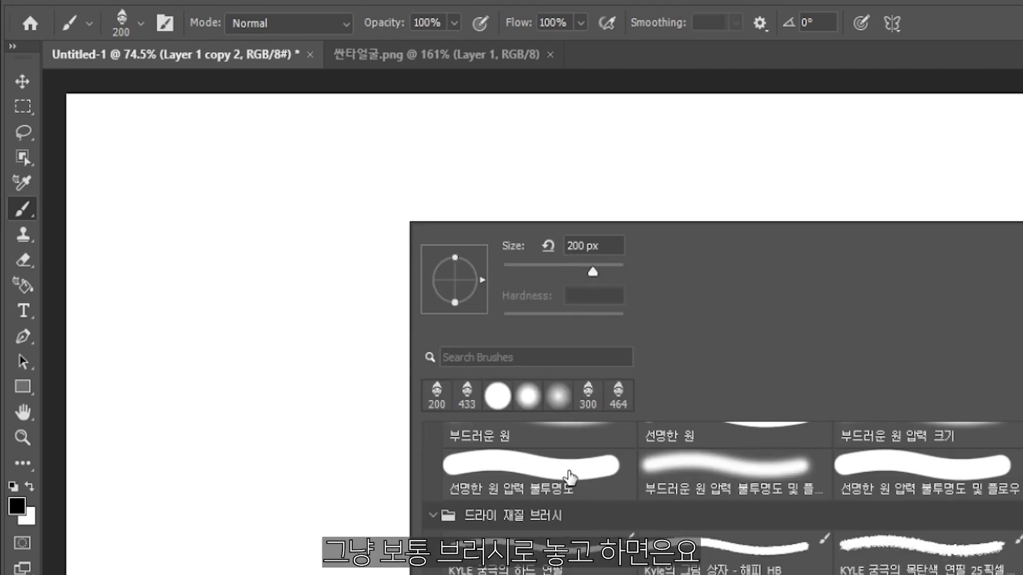
{"action": "scroll", "coordinate": [570, 477], "scroll_direction": "up", "scroll_amount": 1}
{"action": "double_click", "coordinate": [696, 486]}
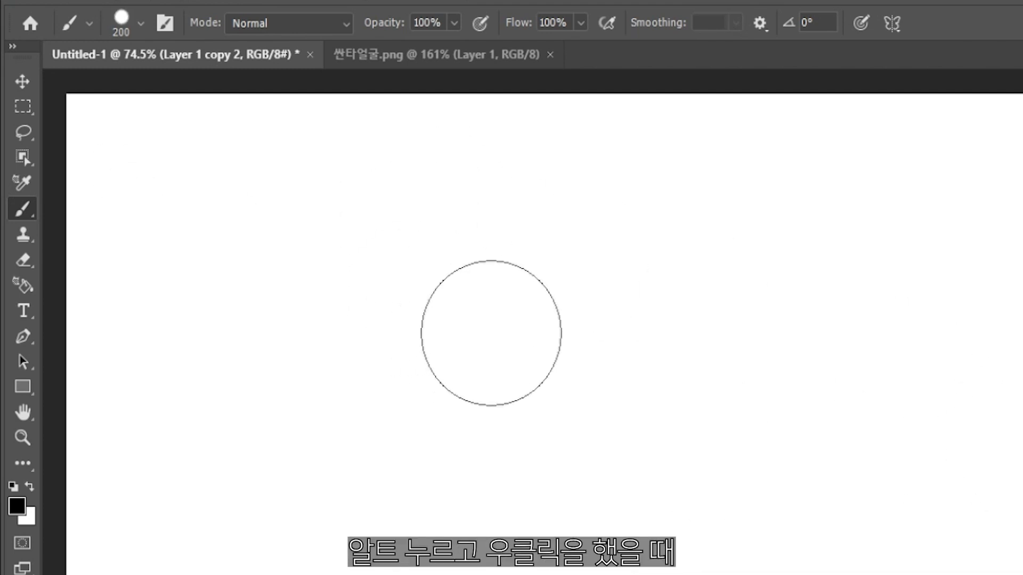
Adjust the round brush's diameter and hardness interactively on the canvas, setting the diameter to 403 px.
{"action": "right_click", "coordinate": [490, 333], "text": "alt"}
{"action": "mouse_move", "coordinate": [492, 331]}
{"action": "left_mouse_down"}
{"action": "mouse_move", "coordinate": [481, 315]}
{"action": "mouse_move", "coordinate": [397, 329]}
{"action": "mouse_move", "coordinate": [497, 325]}
{"action": "mouse_move", "coordinate": [499, 339]}
{"action": "mouse_move", "coordinate": [499, 199]}
{"action": "mouse_move", "coordinate": [500, 478]}
{"action": "mouse_move", "coordinate": [509, 246]}
{"action": "mouse_move", "coordinate": [500, 228]}
{"action": "left_mouse_up"}
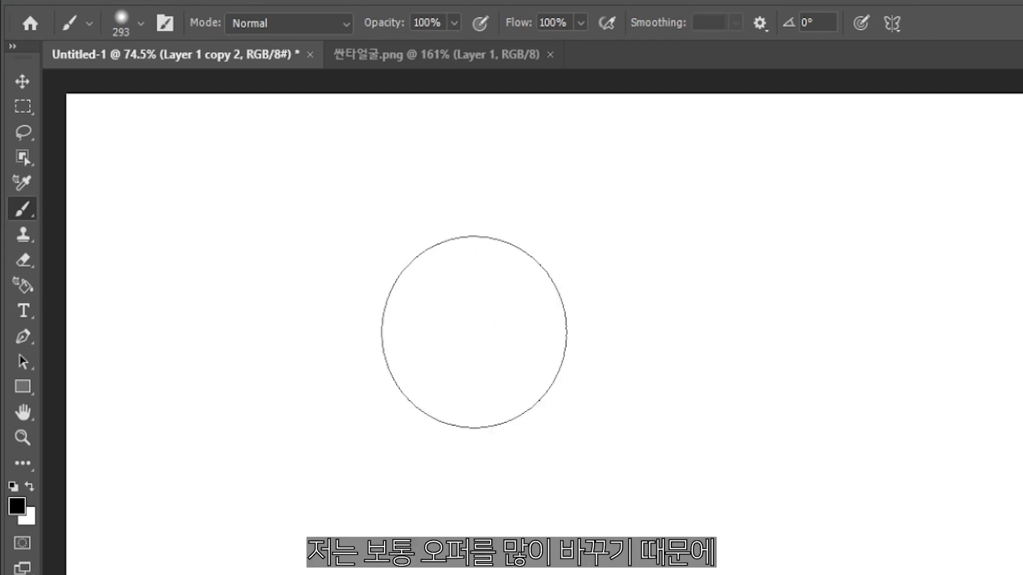
{"action": "left_click_drag", "start_coordinate": [568, 404], "coordinate": [562, 350]}
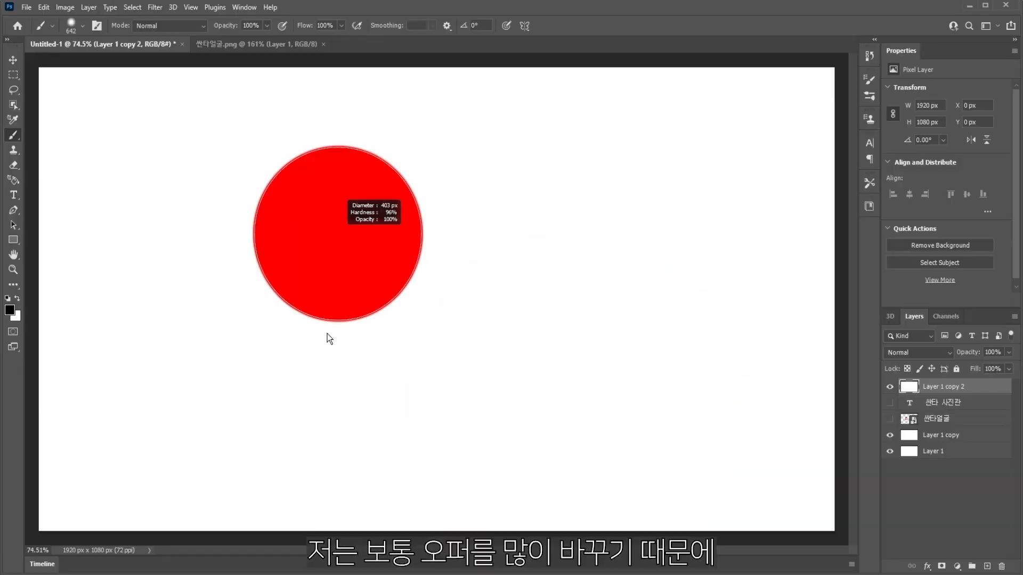
{"action": "left_click_drag", "start_coordinate": [327, 333], "coordinate": [326, 370]}
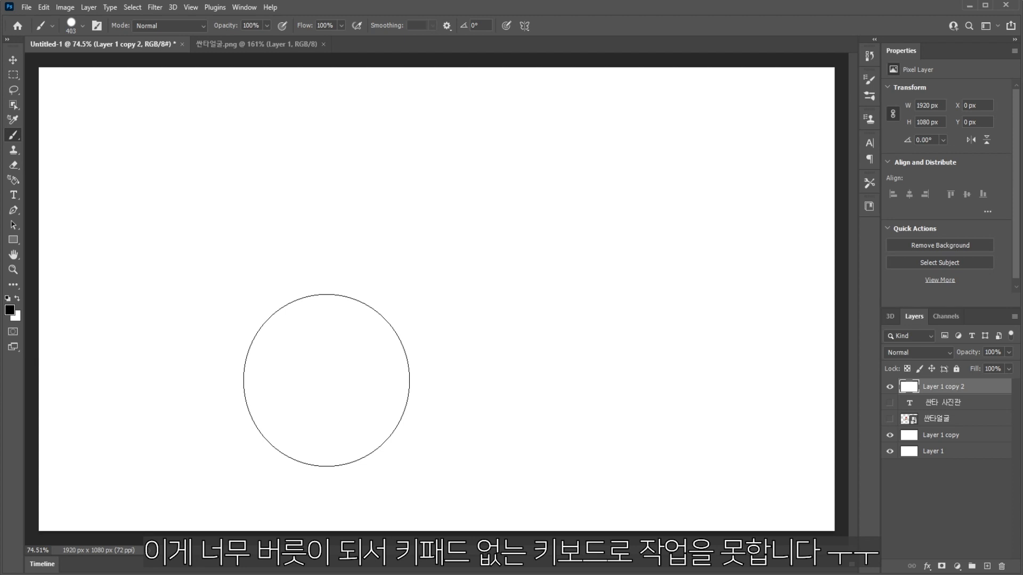
Reduce the brush size to 125 px for the character brush.
{"action": "key", "text": "bracketleft"}
{"action": "key", "text": "bracketleft"}
{"action": "key", "text": "bracketleft"}
{"action": "key", "text": "bracketleft"}
{"action": "key", "text": "bracketleft"}
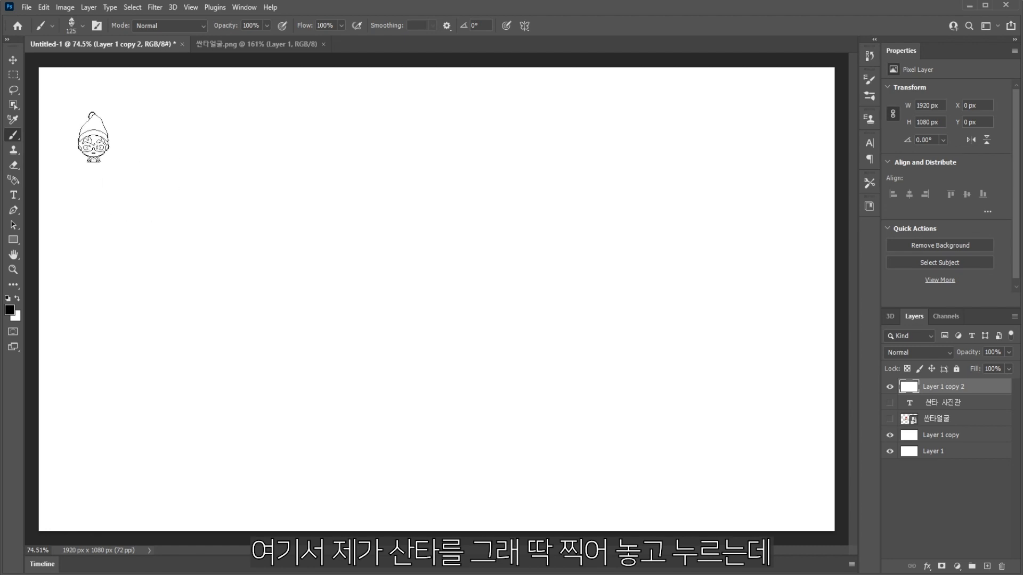
Stamp one character in the canvas's upper-left corner and try a straight connecting stroke to the upper-right corner.
{"action": "left_click", "coordinate": [93, 137]}
{"action": "key", "text": "ctrl+z"}
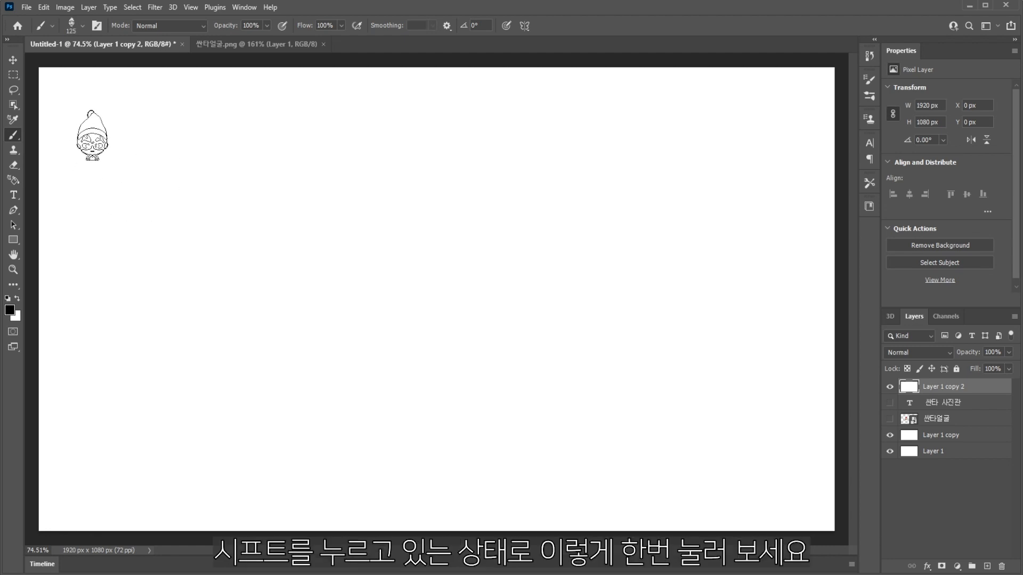
{"action": "left_click", "coordinate": [93, 136], "text": "shift"}
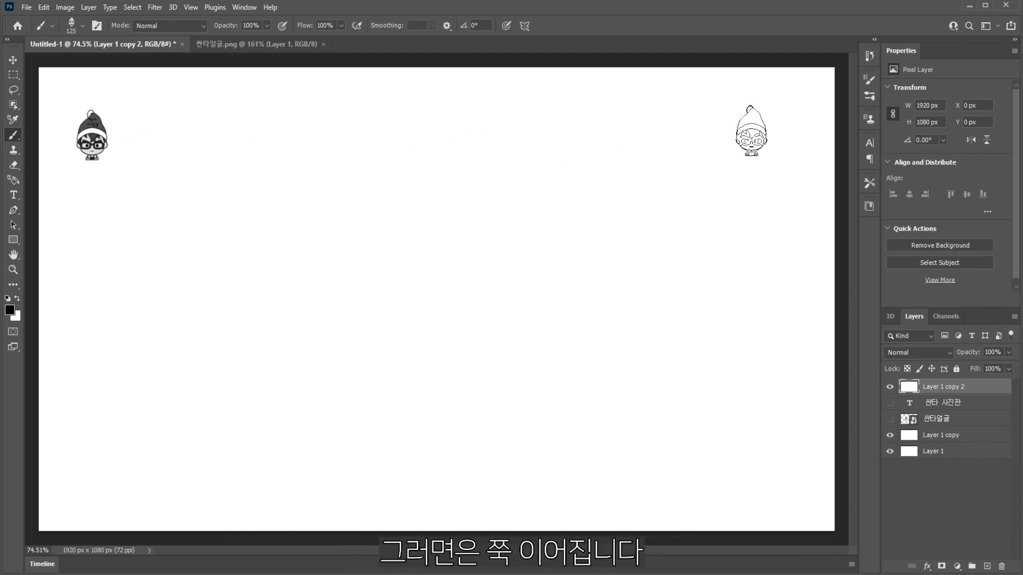
{"action": "left_click", "coordinate": [753, 139], "text": "shift"}
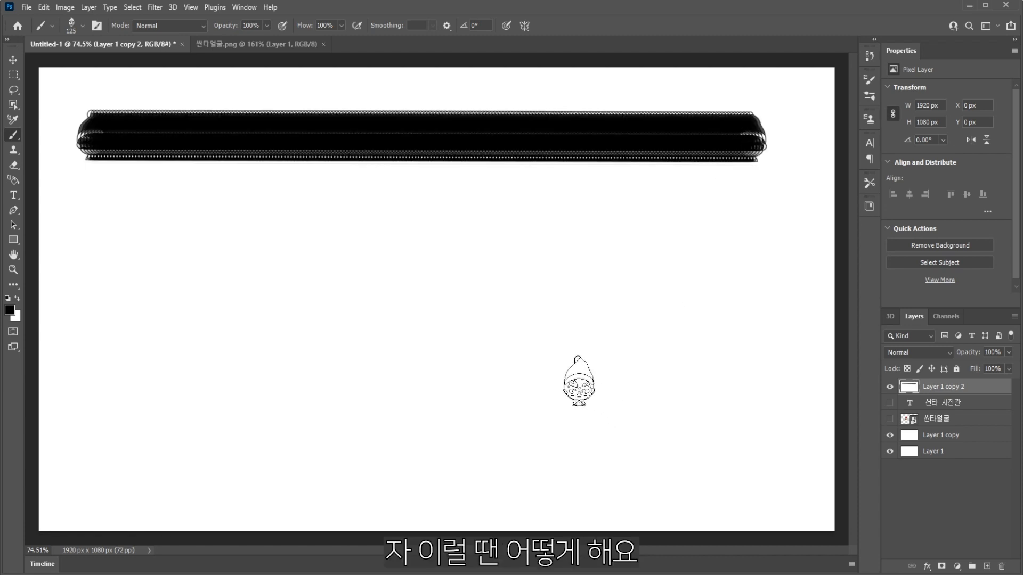
{"action": "key", "text": "ctrl+z"}
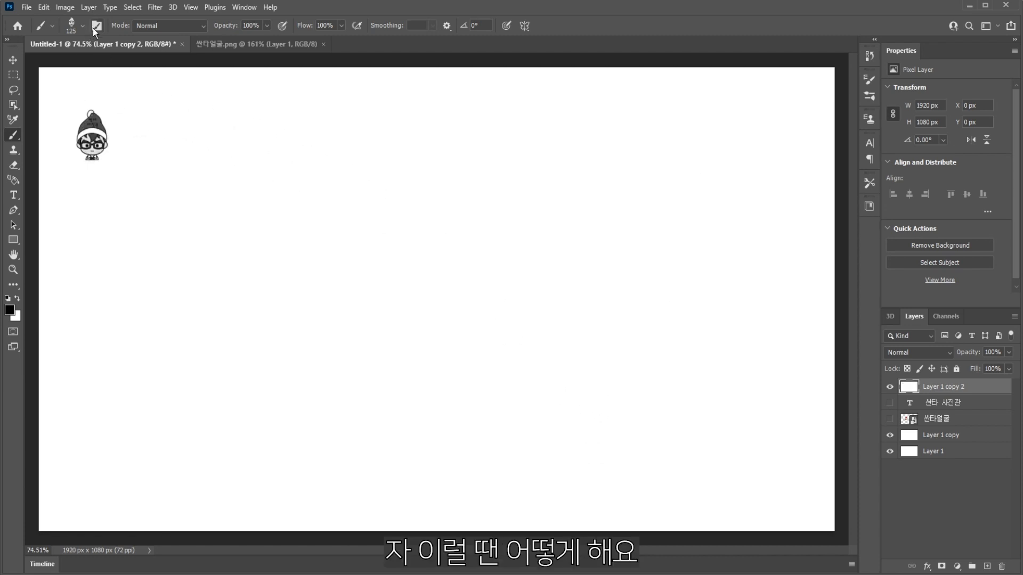
Set the character brush's spacing to 106% in the brush tip shape settings.
{"action": "left_click", "coordinate": [97, 26]}
{"action": "left_click_drag", "start_coordinate": [777, 286], "coordinate": [793, 287]}
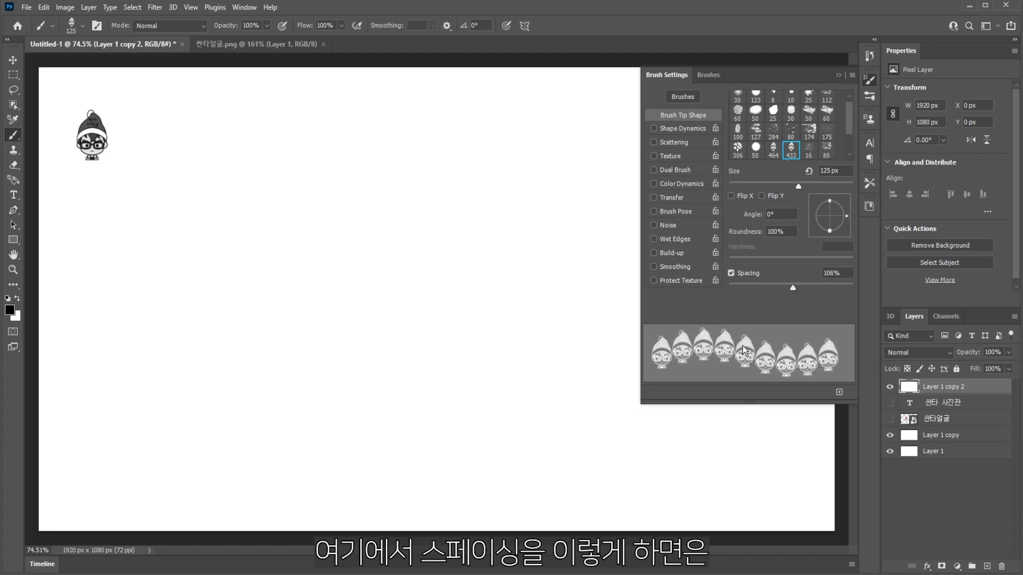
{"action": "left_click", "coordinate": [839, 75]}
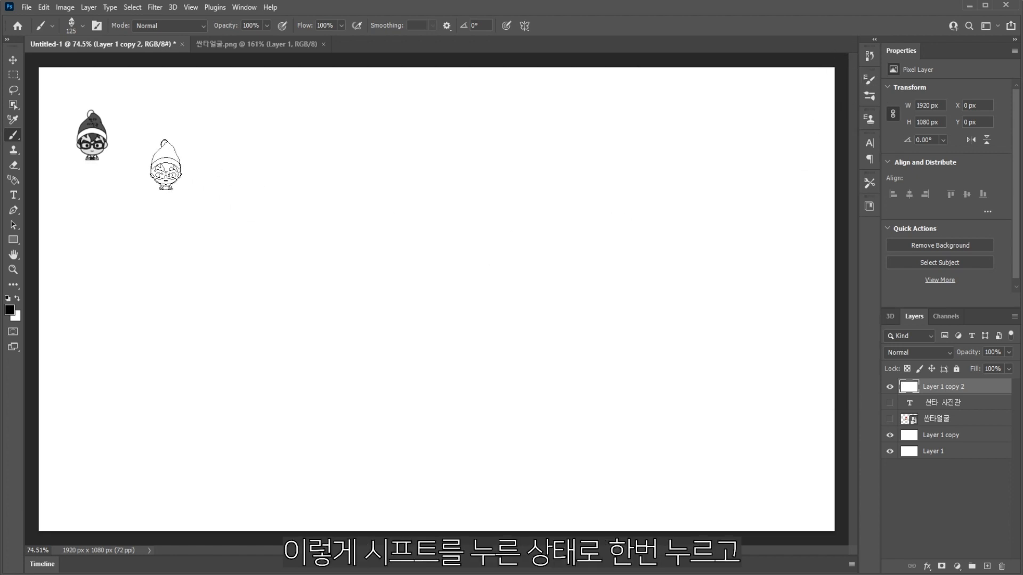
Stamp a second character beside the first, and connect straight rows of characters to the upper right and back to the left.
{"action": "left_click", "coordinate": [137, 135], "text": "shift"}
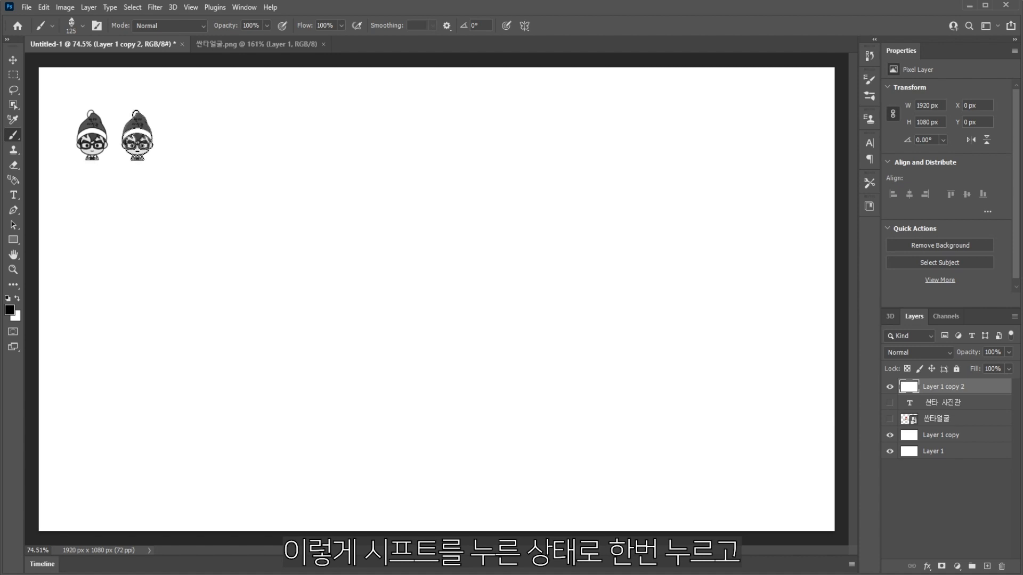
{"action": "left_click", "coordinate": [738, 136], "text": "shift"}
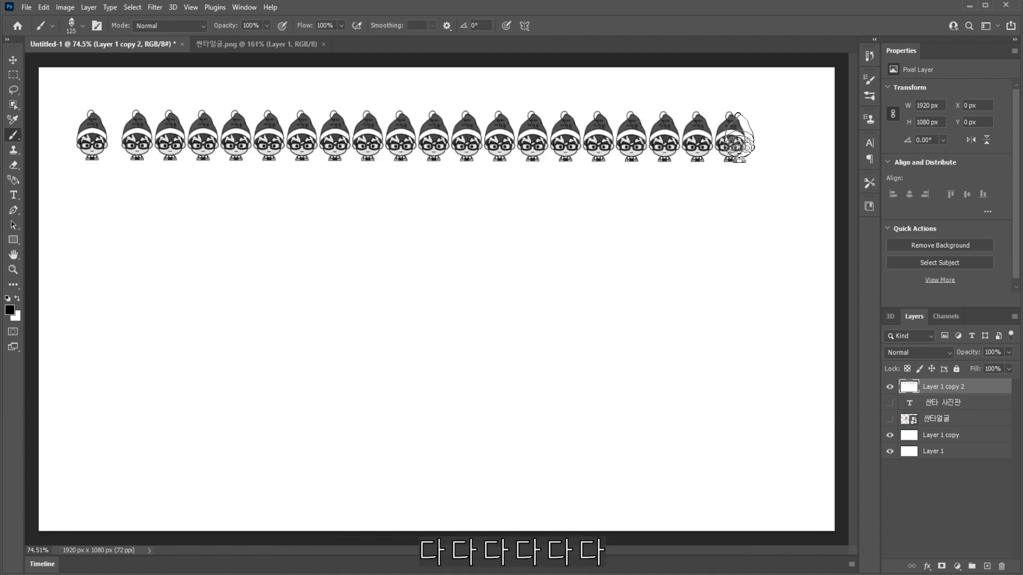
{"action": "left_click", "coordinate": [109, 228], "text": "shift"}
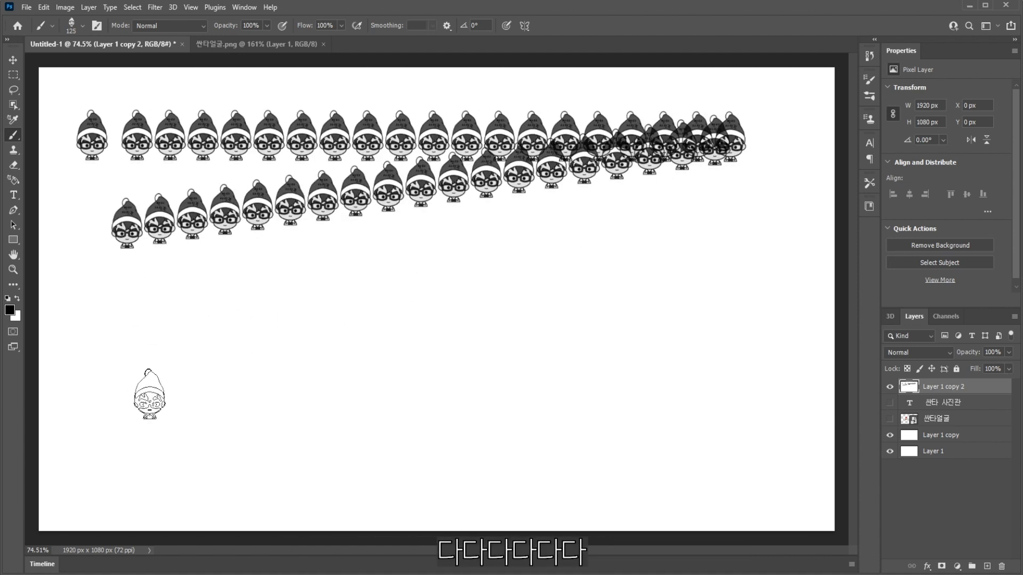
Connect another straight row of characters toward the canvas's right side and undo the latest strokes.
{"action": "left_click", "coordinate": [724, 228], "text": "shift"}
{"action": "key", "text": "ctrl+z"}
{"action": "key", "text": "ctrl+z"}
{"action": "key", "text": "ctrl+z"}
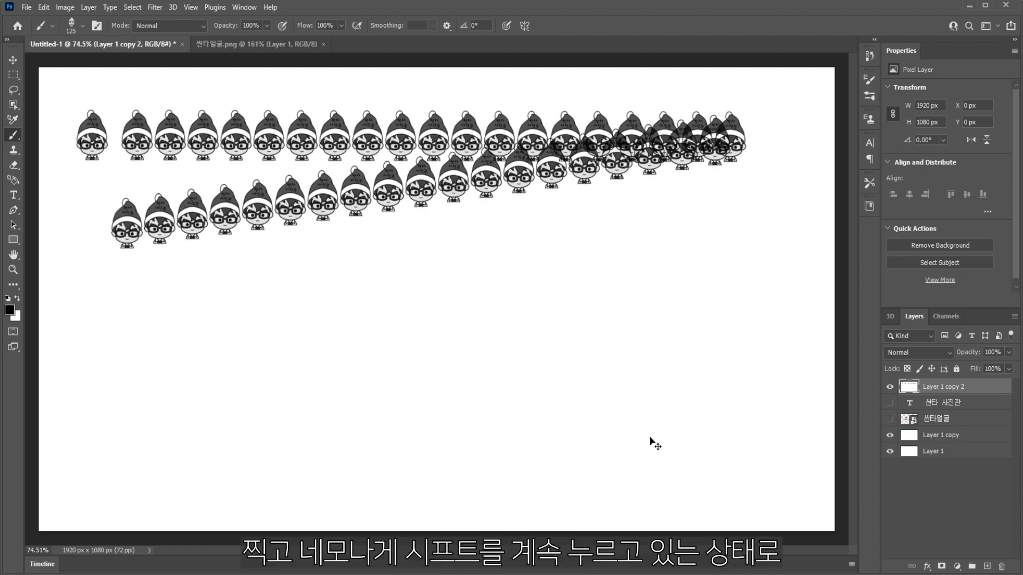
Stamp a third character in the top row, connect straight rows around the canvas as a rectangular frame, and undo the last row.
{"action": "left_click", "coordinate": [179, 136]}
{"action": "left_click", "coordinate": [739, 137], "text": "shift"}
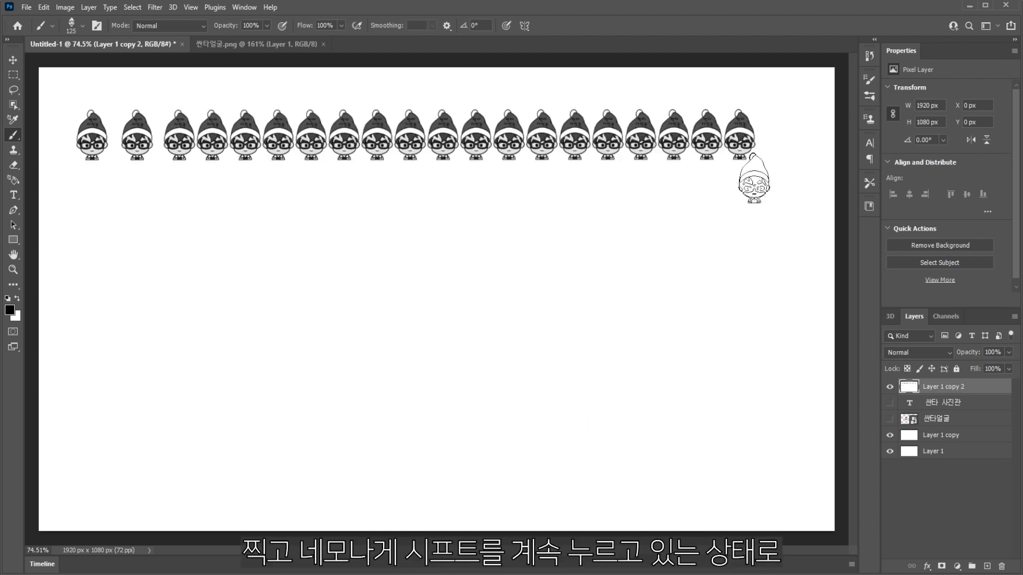
{"action": "left_click", "coordinate": [740, 405], "text": "shift"}
{"action": "left_click", "coordinate": [100, 426], "text": "shift"}
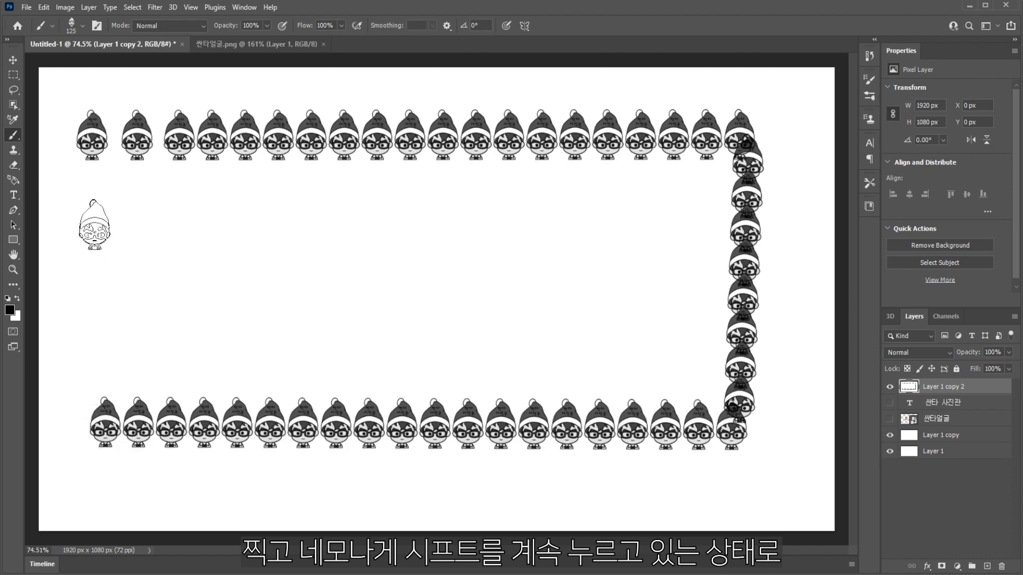
{"action": "left_click", "coordinate": [90, 228], "text": "shift"}
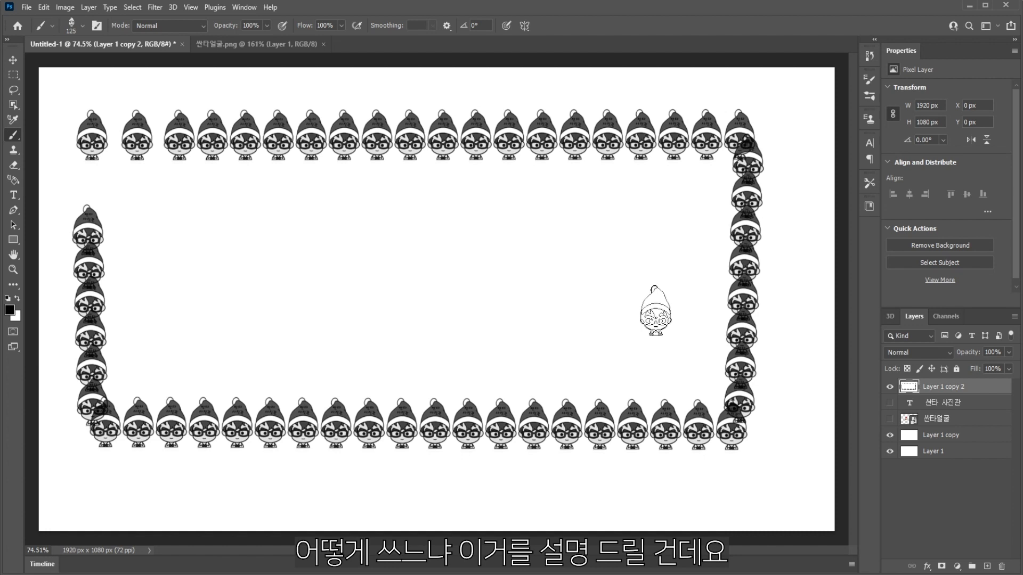
{"action": "key", "text": "ctrl+z"}
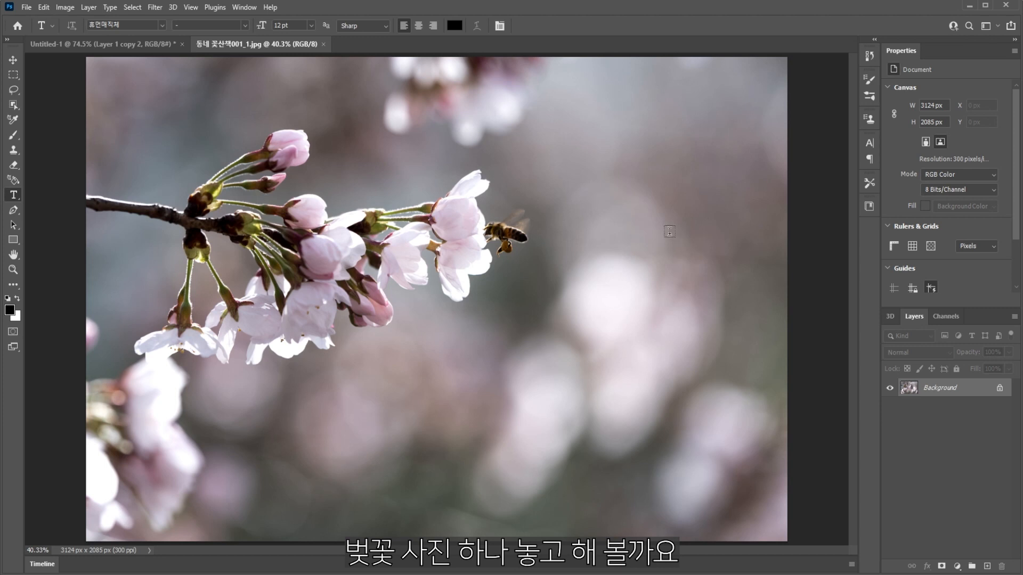
Activate the Brush tool on the cherry blossom photo and check the available brush presets.
{"action": "key", "text": "b"}
{"action": "scroll", "coordinate": [523, 292], "scroll_direction": "down", "scroll_amount": 3}
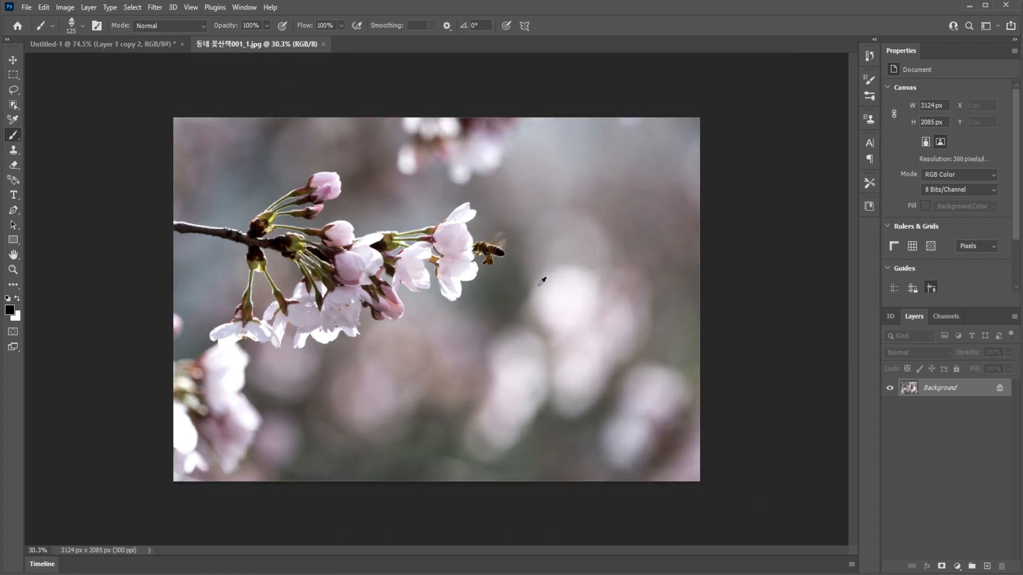
{"action": "scroll", "coordinate": [533, 285], "scroll_direction": "up", "scroll_amount": 2}
{"action": "scroll", "coordinate": [526, 280], "scroll_direction": "down", "scroll_amount": 1}
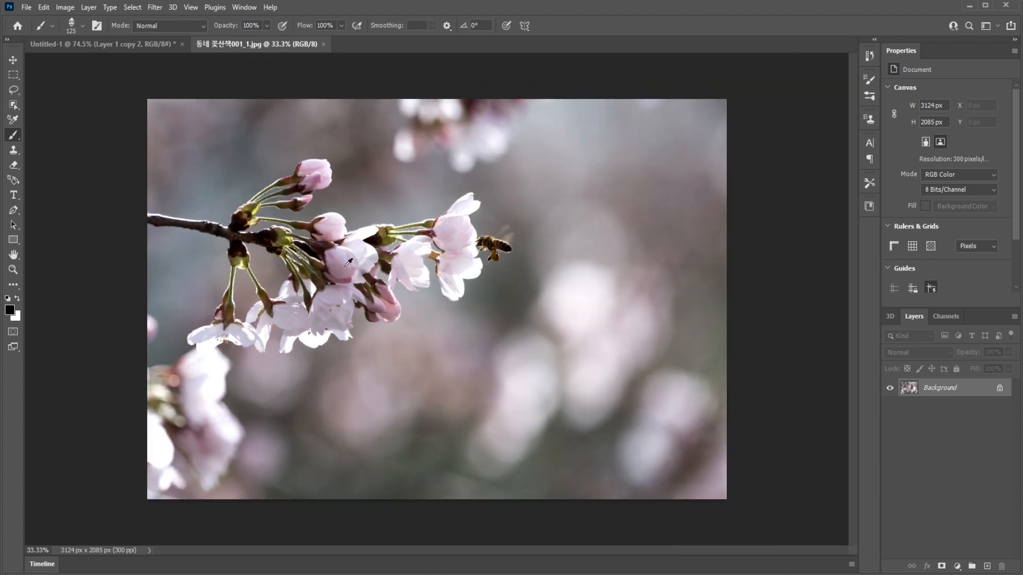
{"action": "right_click", "coordinate": [517, 230]}
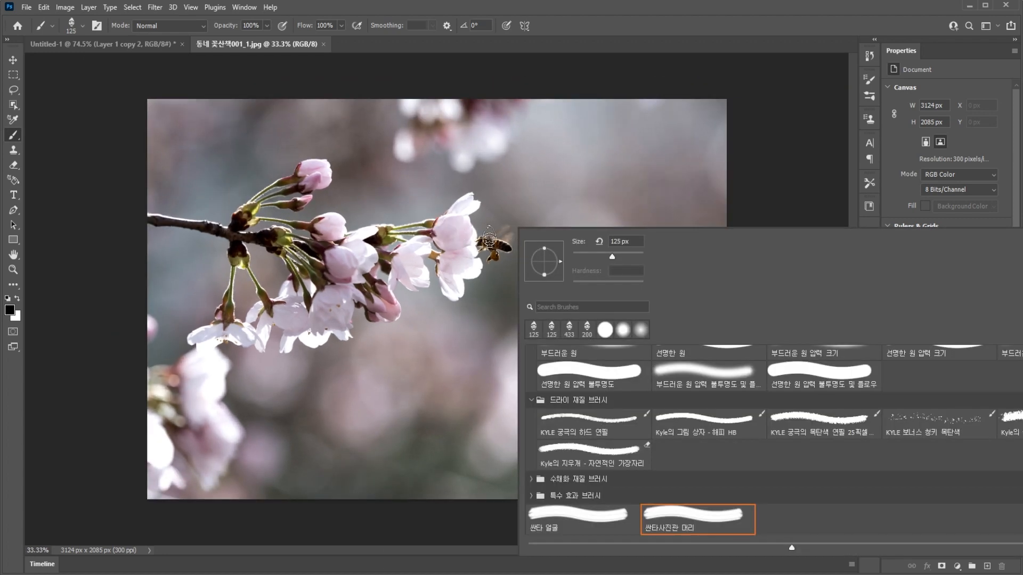
{"action": "key", "text": "Escape"}
Enlarge the character brush to 700 px, stamp it once beside the bee, and undo the stamp.
{"action": "key", "text": "bracketright"}
{"action": "key", "text": "bracketright"}
{"action": "key", "text": "bracketright"}
{"action": "key", "text": "bracketright"}
{"action": "key", "text": "bracketright"}
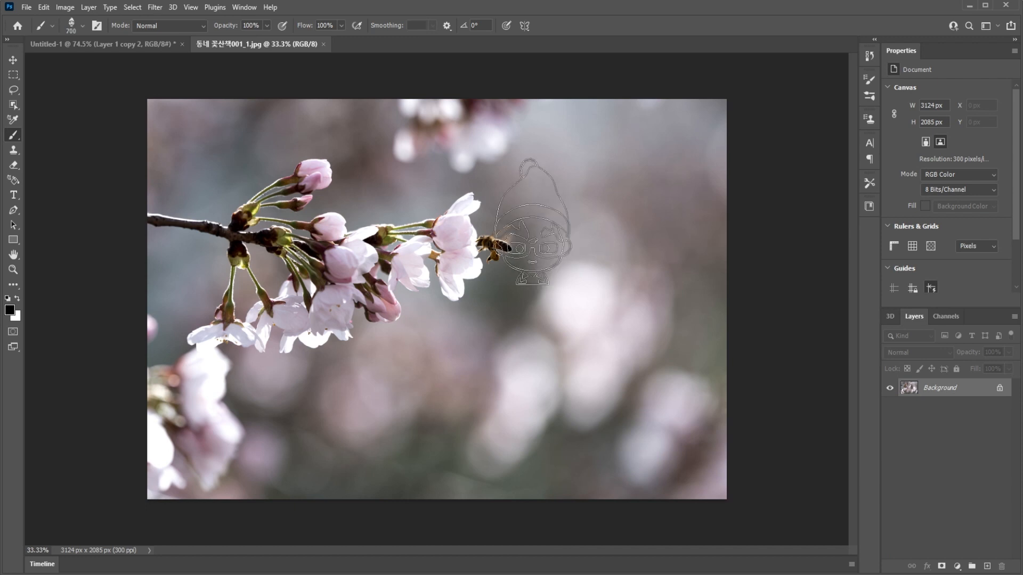
{"action": "left_click", "coordinate": [539, 196]}
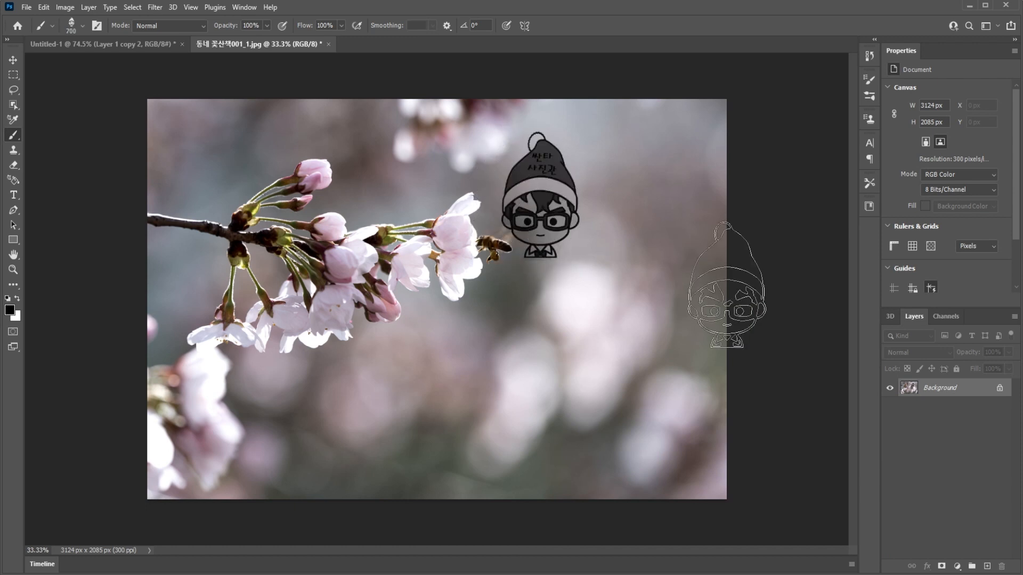
{"action": "key", "text": "ctrl+z"}
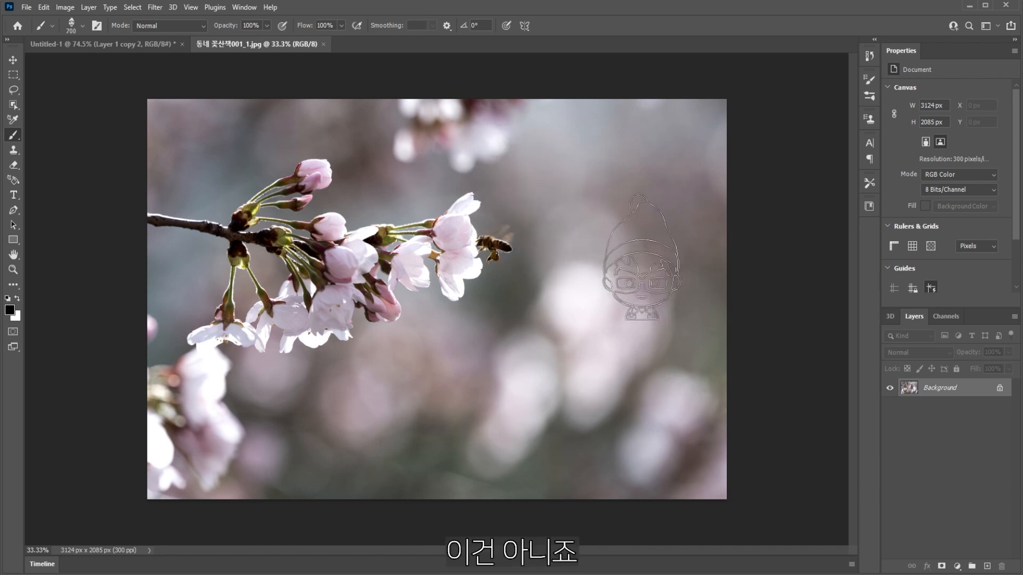
Switch to the 선명한 원 round brush preset and reduce its size to 300 px.
{"action": "right_click", "coordinate": [565, 246]}
{"action": "double_click", "coordinate": [672, 349]}
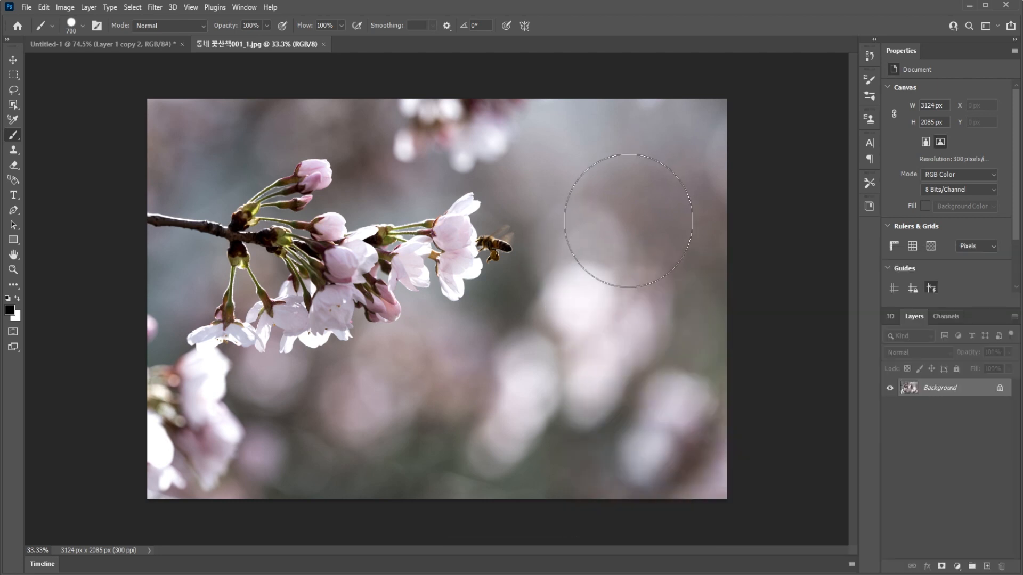
{"action": "key", "text": "bracketleft"}
{"action": "key", "text": "bracketleft"}
{"action": "key", "text": "bracketleft"}
{"action": "key", "text": "bracketleft"}
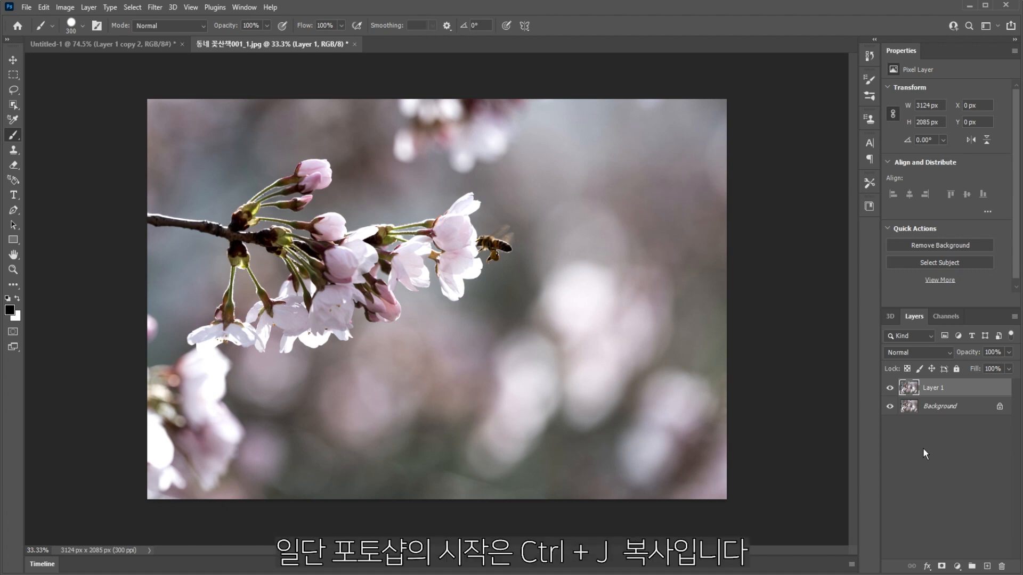
Paint two broad black diagonal strokes over the blurred background on Layer 1 and undo them.
{"action": "mouse_move", "coordinate": [506, 134]}
{"action": "left_mouse_down"}
{"action": "mouse_move", "coordinate": [698, 410]}
{"action": "mouse_move", "coordinate": [712, 400]}
{"action": "left_mouse_up"}
{"action": "left_click_drag", "start_coordinate": [608, 104], "coordinate": [647, 147]}
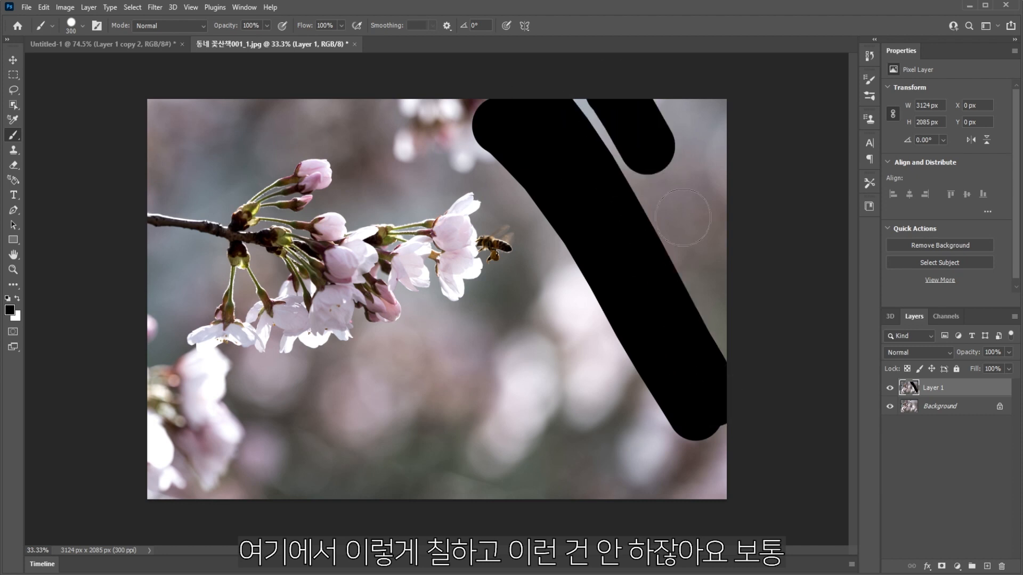
{"action": "key", "text": "ctrl+z"}
{"action": "key", "text": "ctrl+z"}
{"action": "key", "text": "ctrl+z"}
{"action": "key", "text": "ctrl+z"}
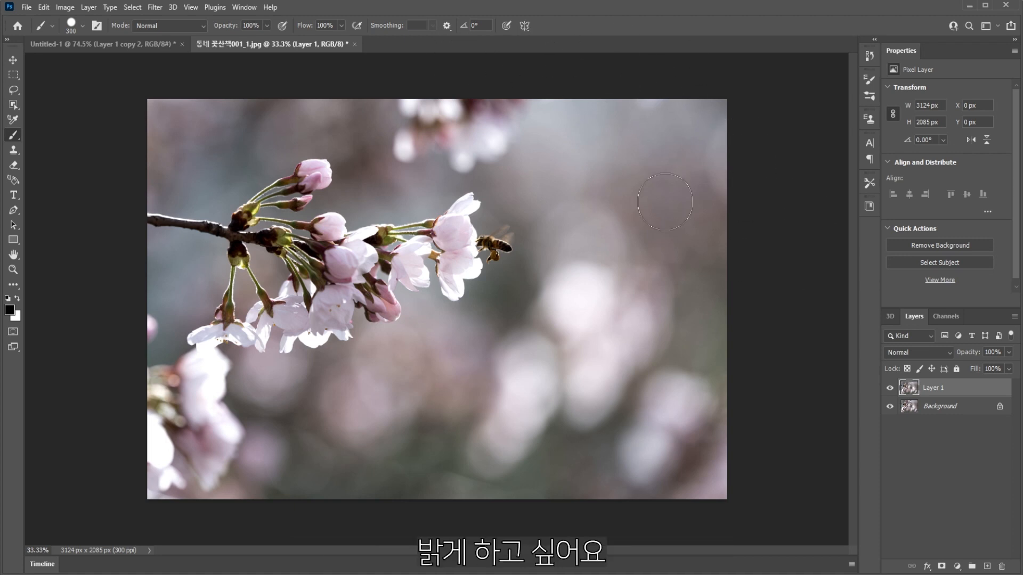
Make white the foreground colour, set the brush to 8% opacity and 400 px, and try a stroke across the photo's upper-right corner.
{"action": "left_click", "coordinate": [17, 299]}
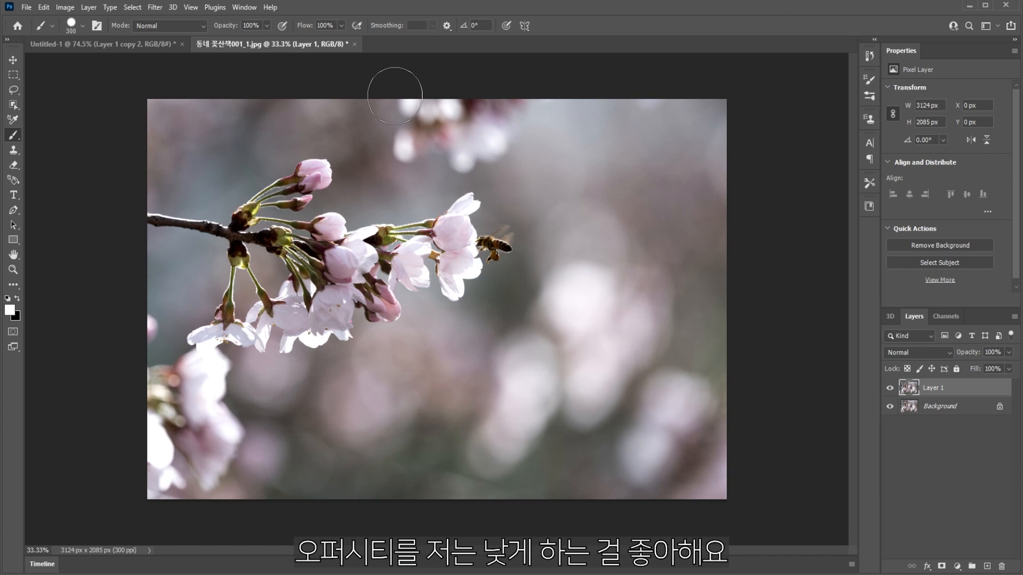
{"action": "key", "text": "bracketright"}
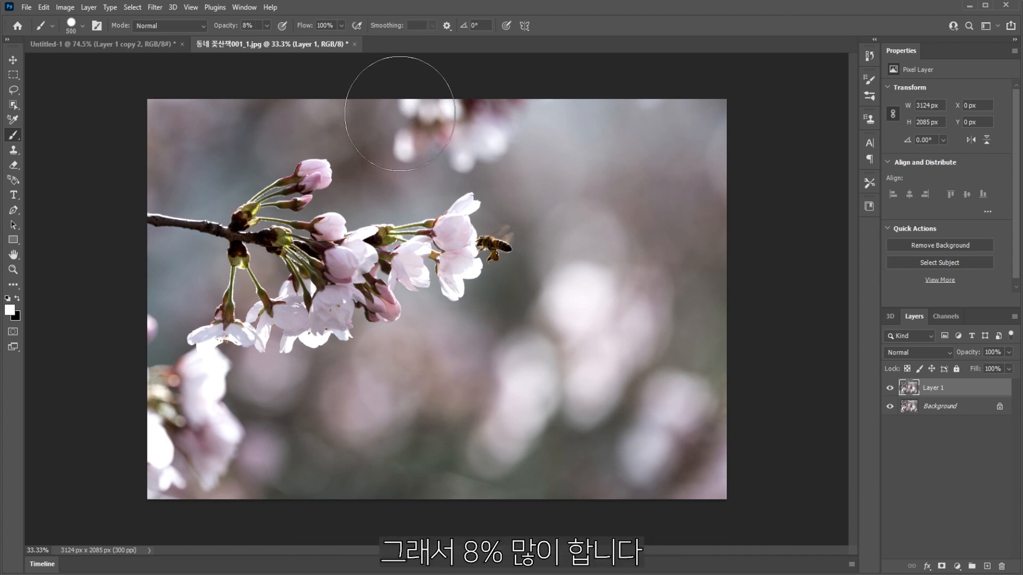
{"action": "key", "text": "bracketleft"}
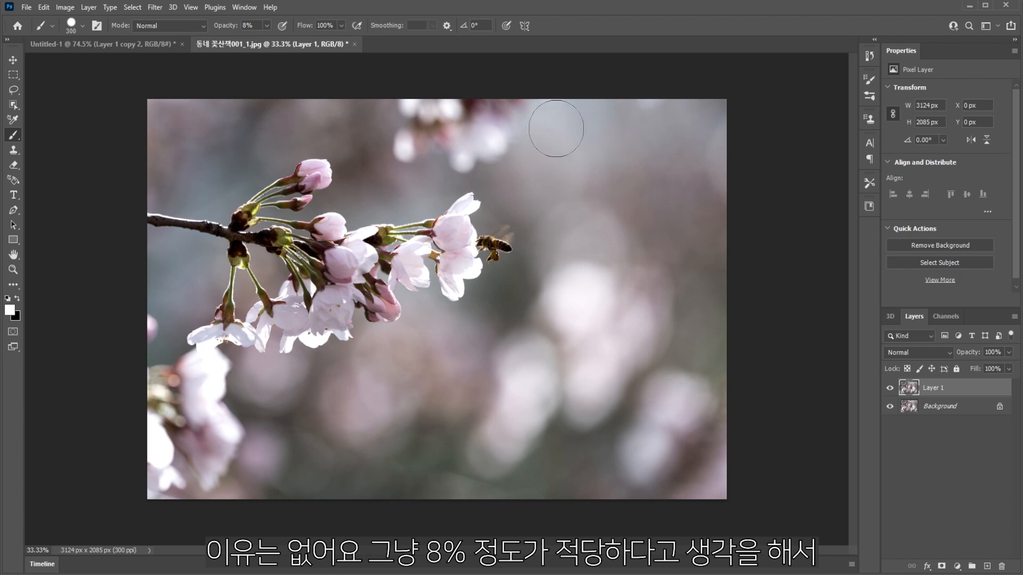
{"action": "key", "text": "bracketright"}
{"action": "left_click_drag", "start_coordinate": [646, 88], "coordinate": [729, 120]}
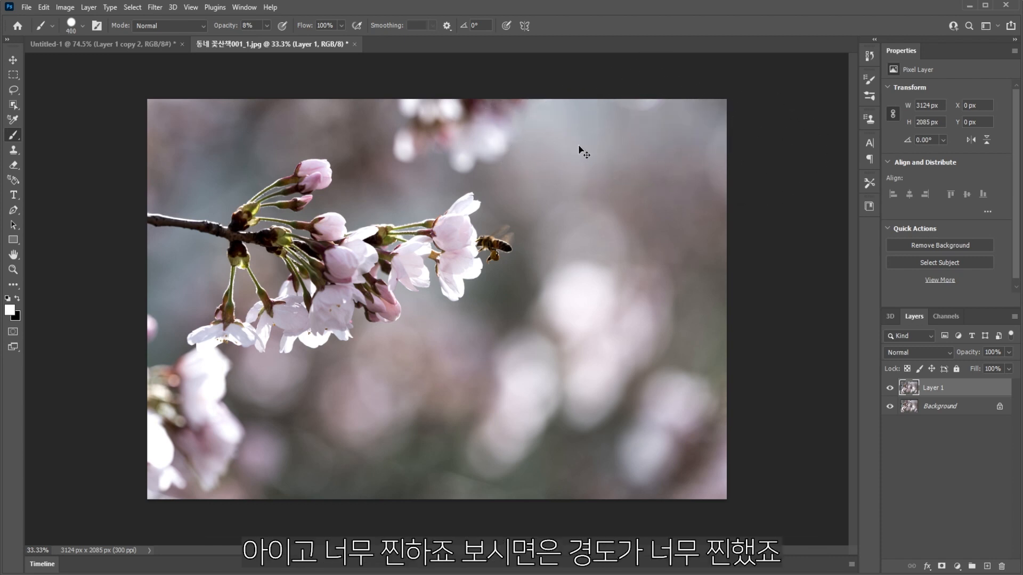
Lower the brush's hardness for a soft edge and paint a faint white stroke down the photo's upper-right edge.
{"action": "right_click", "coordinate": [562, 156]}
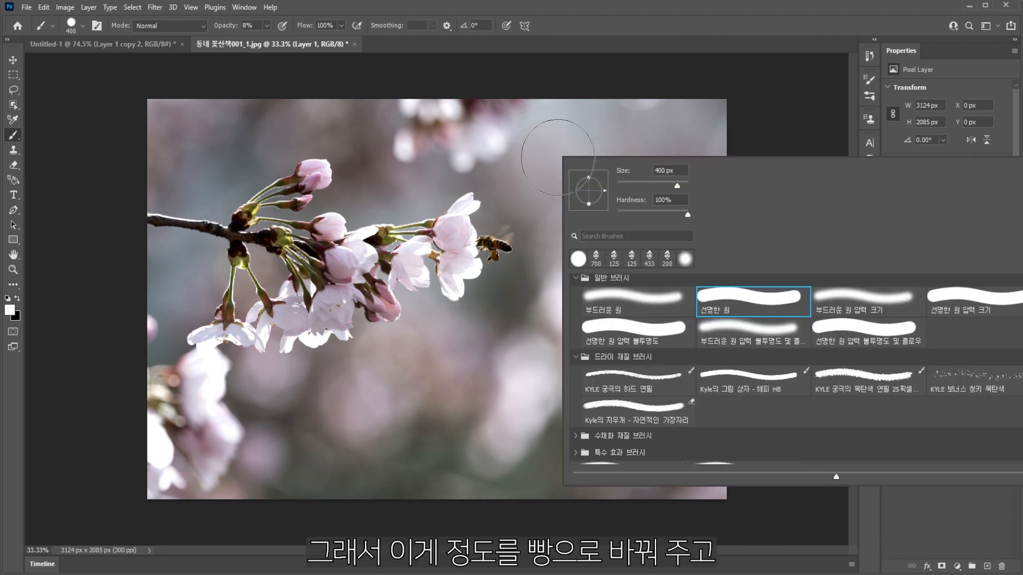
{"action": "left_click_drag", "start_coordinate": [523, 211], "coordinate": [523, 211]}
{"action": "left_click", "coordinate": [767, 77]}
{"action": "mouse_move", "coordinate": [690, 94]}
{"action": "left_mouse_down"}
{"action": "mouse_move", "coordinate": [728, 137]}
{"action": "mouse_move", "coordinate": [720, 165]}
{"action": "mouse_move", "coordinate": [607, 145]}
{"action": "mouse_move", "coordinate": [774, 302]}
{"action": "left_mouse_up"}
Enlarge the soft brush to 700 px and paint repeated diagonal white strokes from the upper edge to brighten the background with incoming light.
{"action": "key", "text": "bracketright"}
{"action": "key", "text": "bracketright"}
{"action": "key", "text": "bracketright"}
{"action": "left_click_drag", "start_coordinate": [611, 117], "coordinate": [822, 340]}
{"action": "left_click_drag", "start_coordinate": [538, 113], "coordinate": [762, 351]}
{"action": "left_click_drag", "start_coordinate": [490, 95], "coordinate": [767, 320]}
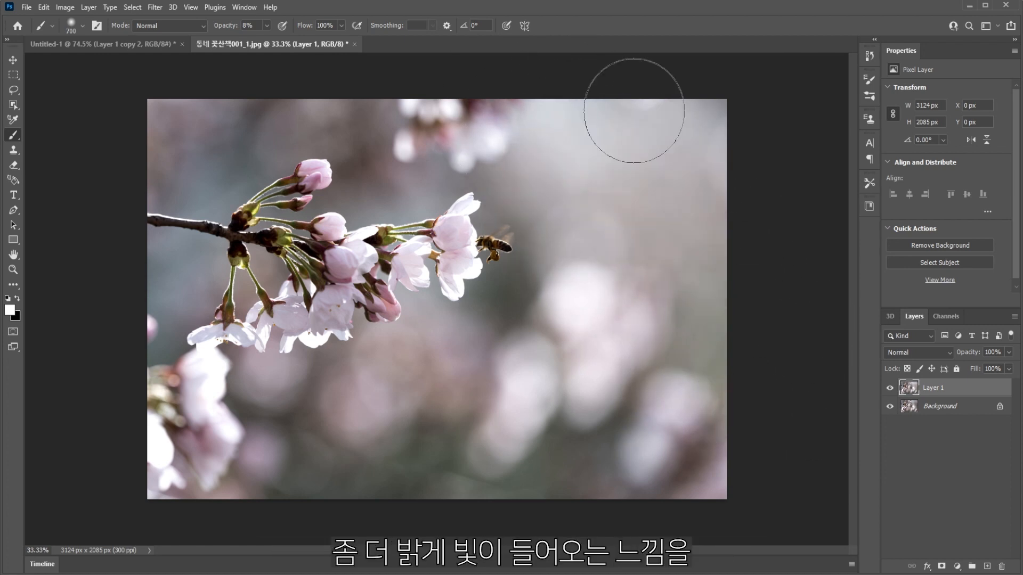
{"action": "left_click_drag", "start_coordinate": [634, 111], "coordinate": [788, 232]}
{"action": "left_click_drag", "start_coordinate": [308, 81], "coordinate": [711, 195]}
{"action": "left_click_drag", "start_coordinate": [445, 116], "coordinate": [790, 422]}
{"action": "left_click_drag", "start_coordinate": [694, 86], "coordinate": [746, 201]}
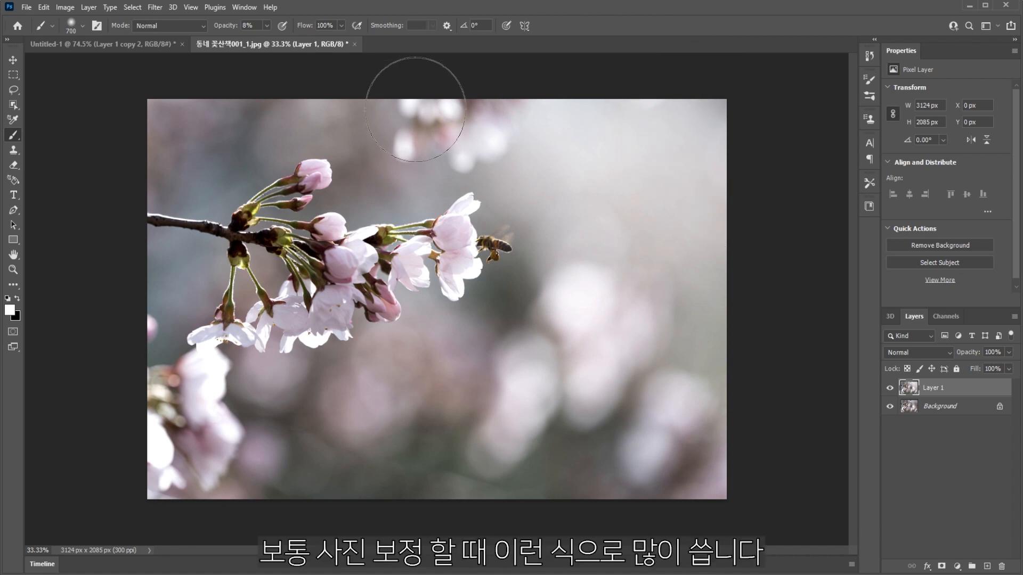
{"action": "mouse_move", "coordinate": [234, 110]}
{"action": "left_mouse_down"}
{"action": "mouse_move", "coordinate": [476, 141]}
{"action": "mouse_move", "coordinate": [626, 386]}
{"action": "mouse_move", "coordinate": [834, 440]}
{"action": "left_mouse_up"}
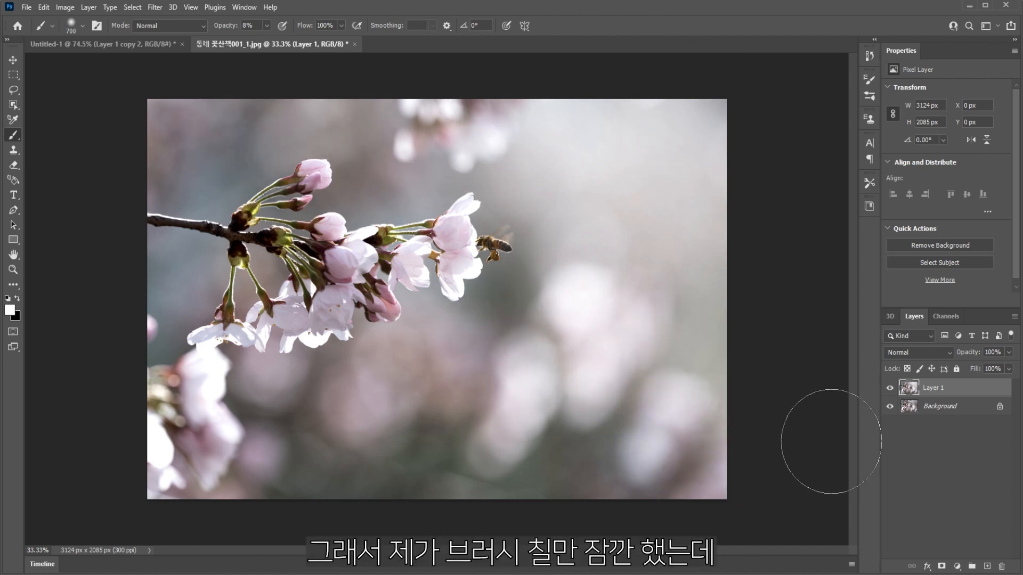
{"action": "left_click_drag", "start_coordinate": [506, 133], "coordinate": [742, 184]}
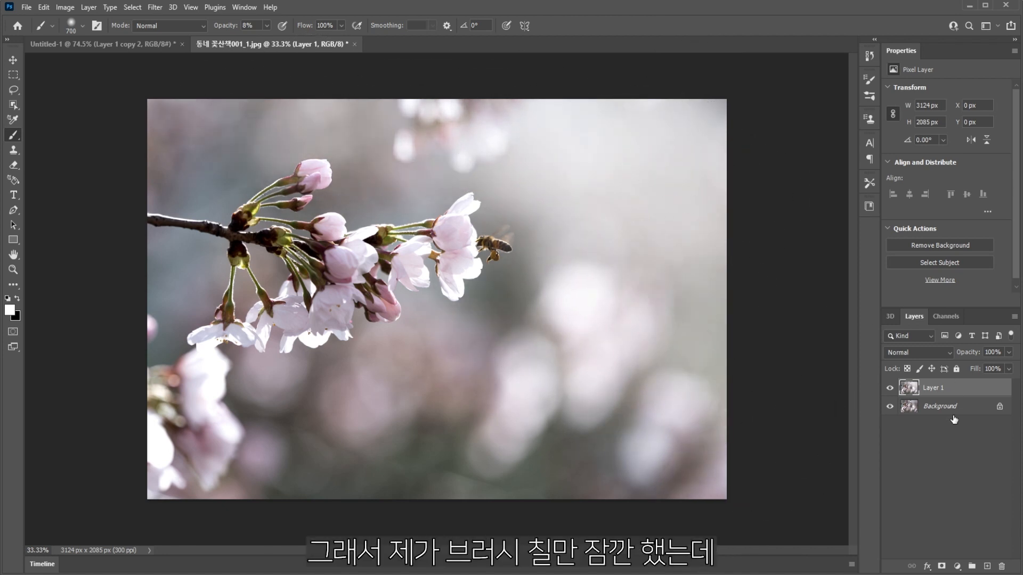
Toggle Layer 1's visibility repeatedly to compare the photo before and after the brushed light.
{"action": "left_click", "coordinate": [891, 387]}
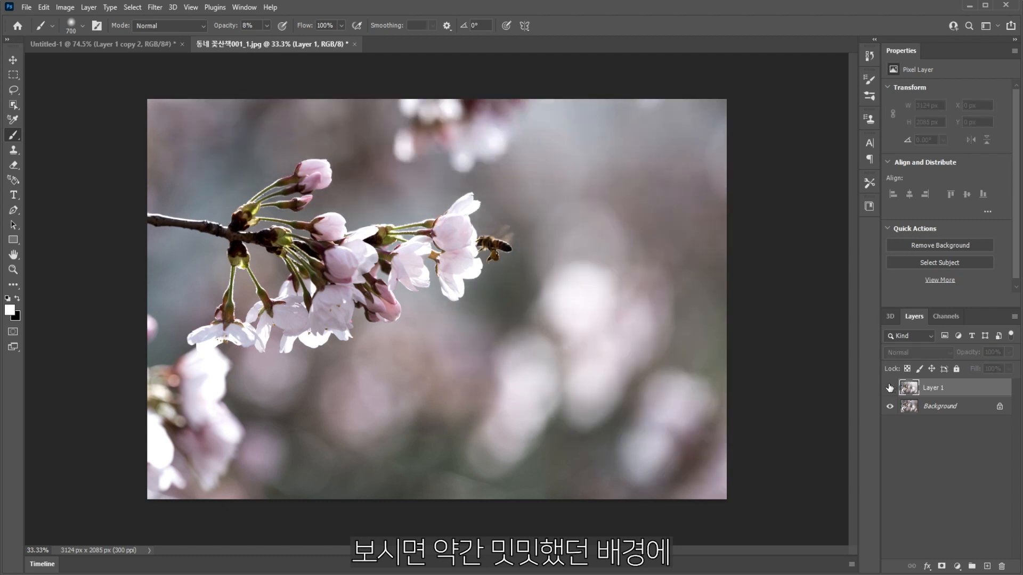
{"action": "left_click", "coordinate": [889, 388]}
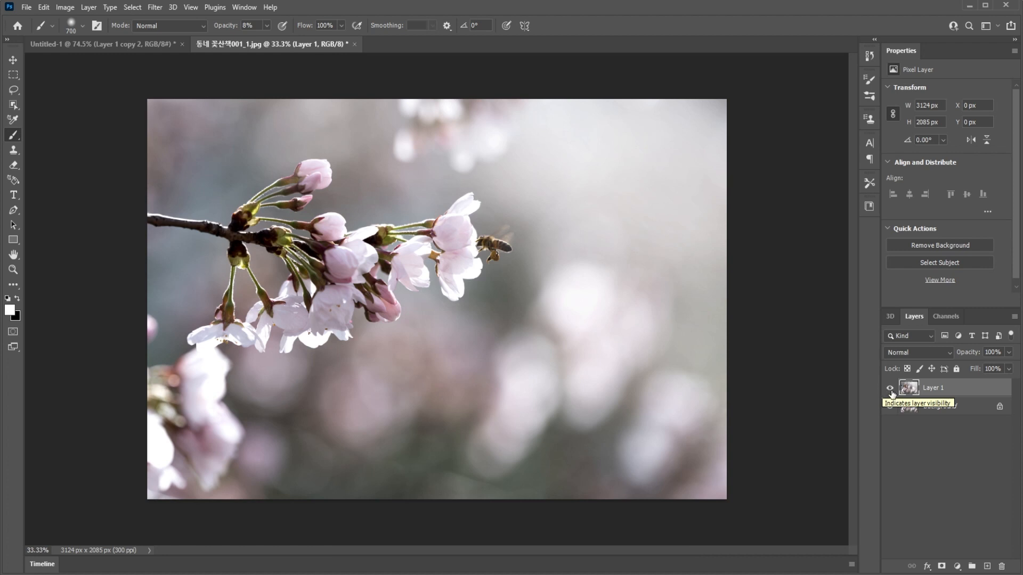
{"action": "left_click", "coordinate": [891, 393]}
{"action": "left_click", "coordinate": [891, 394]}
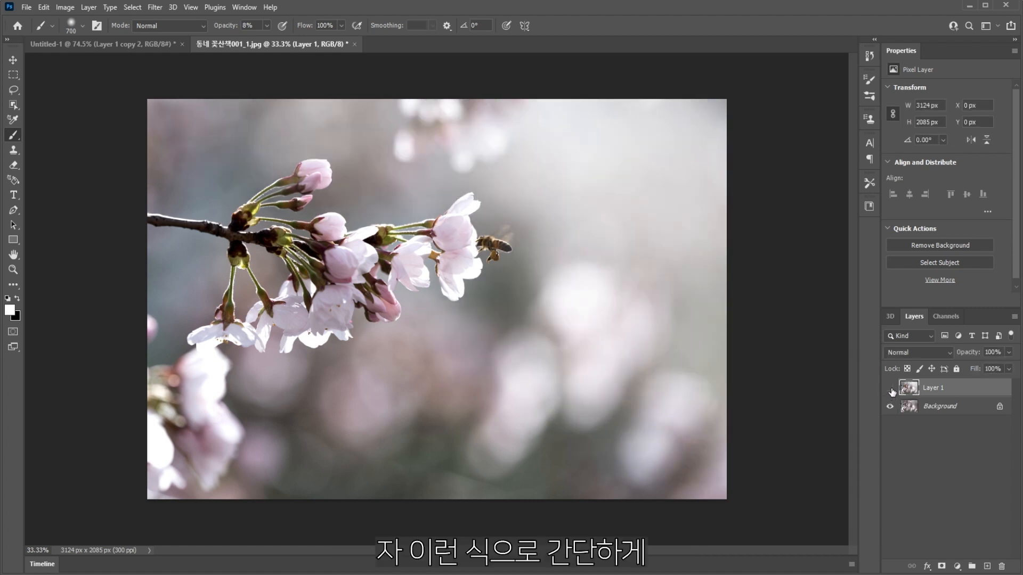
{"action": "left_click", "coordinate": [891, 393]}
{"action": "left_click", "coordinate": [889, 389]}
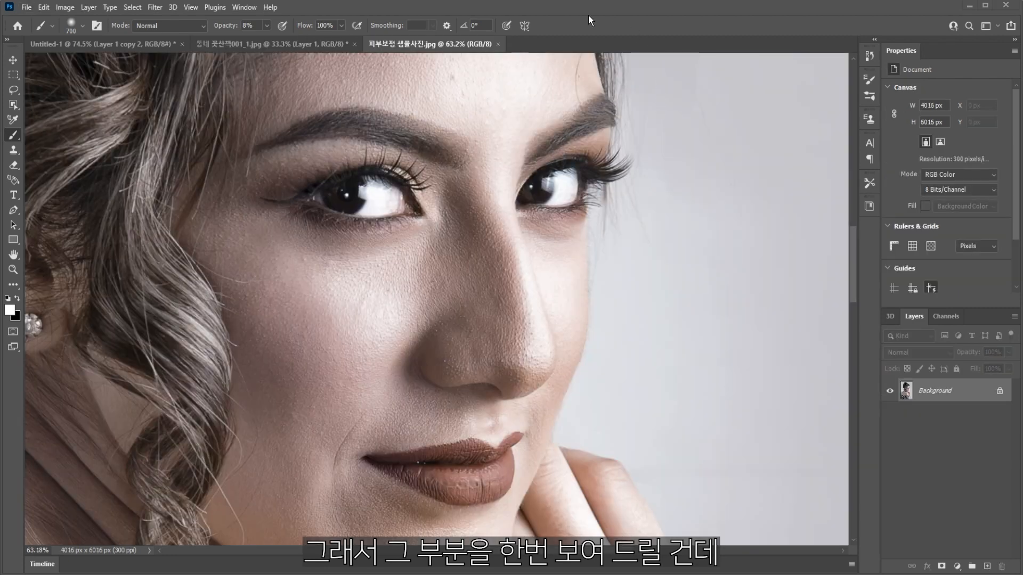
Examine the skin texture on the woman's face in the portrait photo, both close up and from farther away.
{"action": "scroll", "coordinate": [565, 224], "scroll_direction": "down", "scroll_amount": 5}
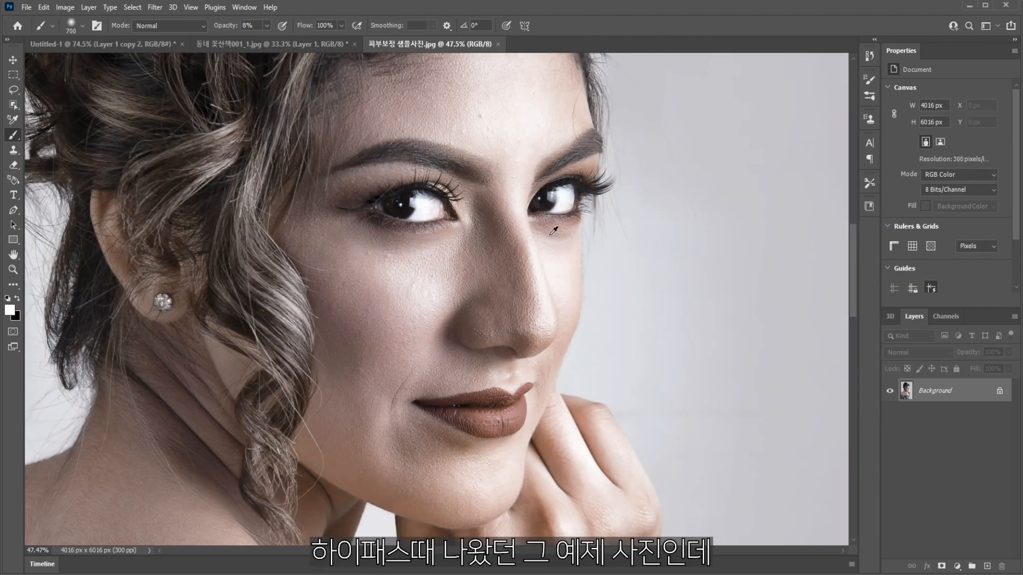
{"action": "scroll", "coordinate": [565, 223], "scroll_direction": "down", "scroll_amount": 1}
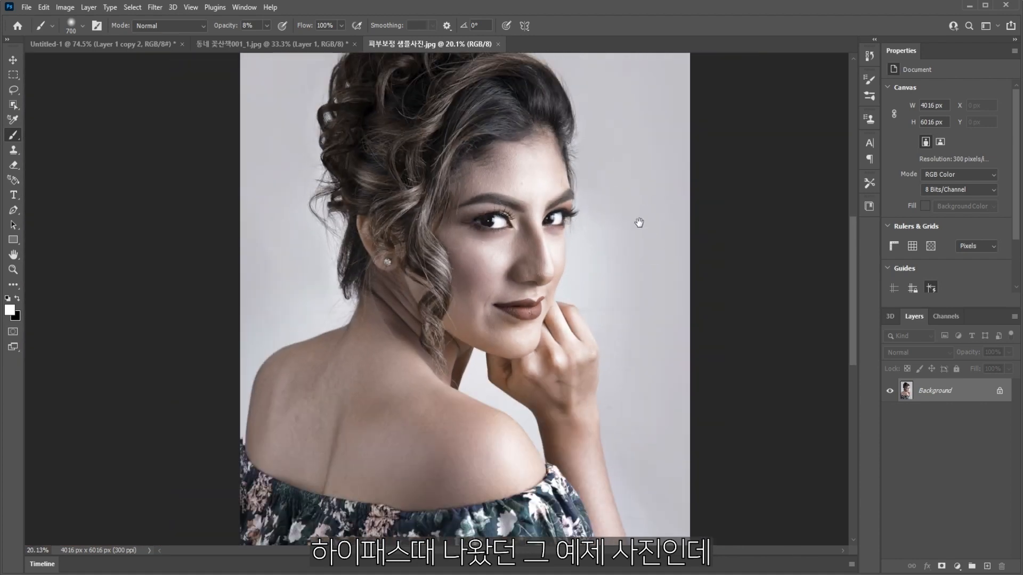
{"action": "left_click_drag", "start_coordinate": [639, 222], "coordinate": [464, 256]}
{"action": "scroll", "coordinate": [331, 217], "scroll_direction": "up", "scroll_amount": 6}
{"action": "left_click_drag", "start_coordinate": [331, 217], "coordinate": [542, 69]}
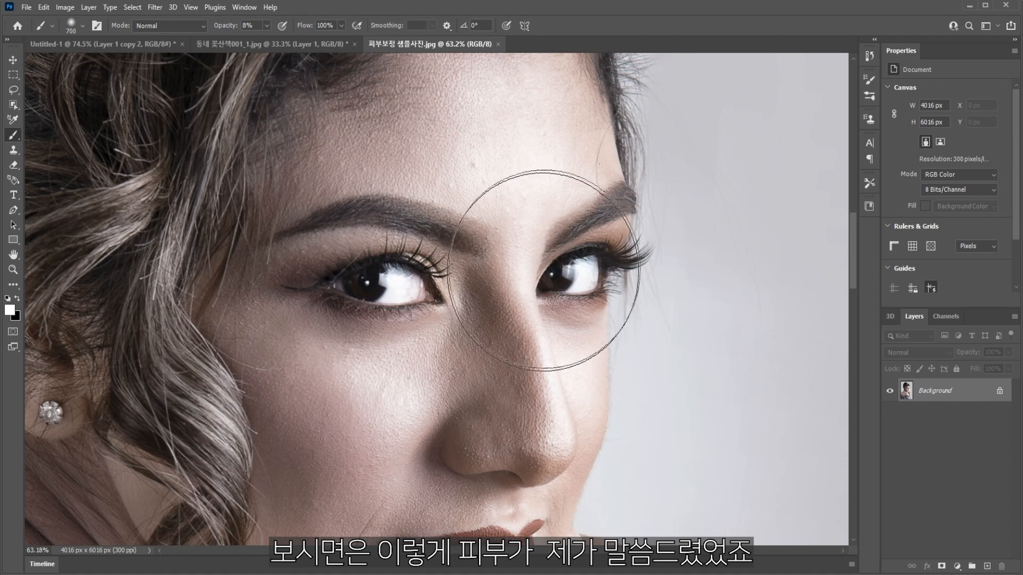
{"action": "scroll", "coordinate": [591, 279], "scroll_direction": "down", "scroll_amount": 3}
{"action": "left_click_drag", "start_coordinate": [584, 322], "coordinate": [515, 304]}
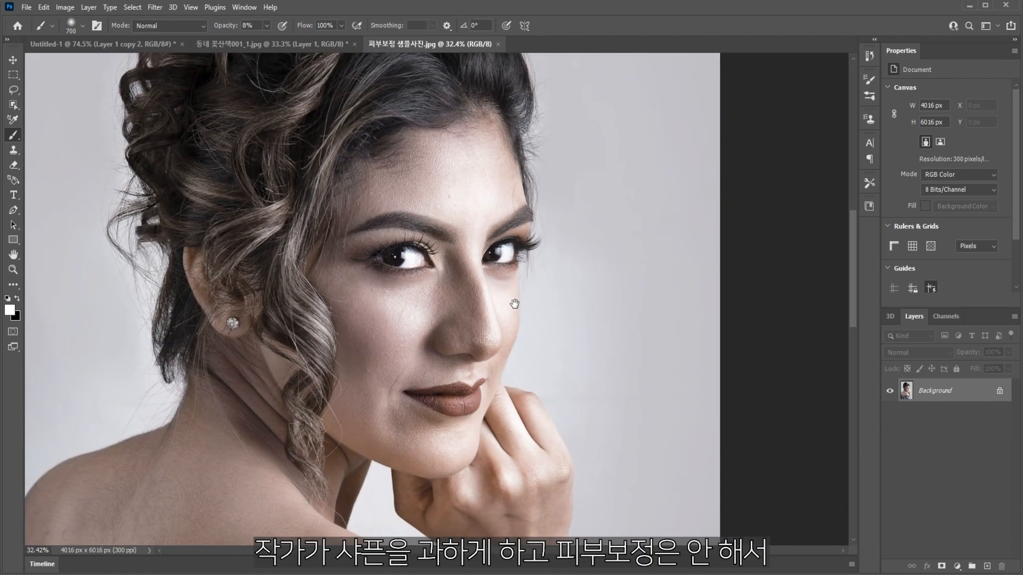
{"action": "scroll", "coordinate": [513, 300], "scroll_direction": "up", "scroll_amount": 6}
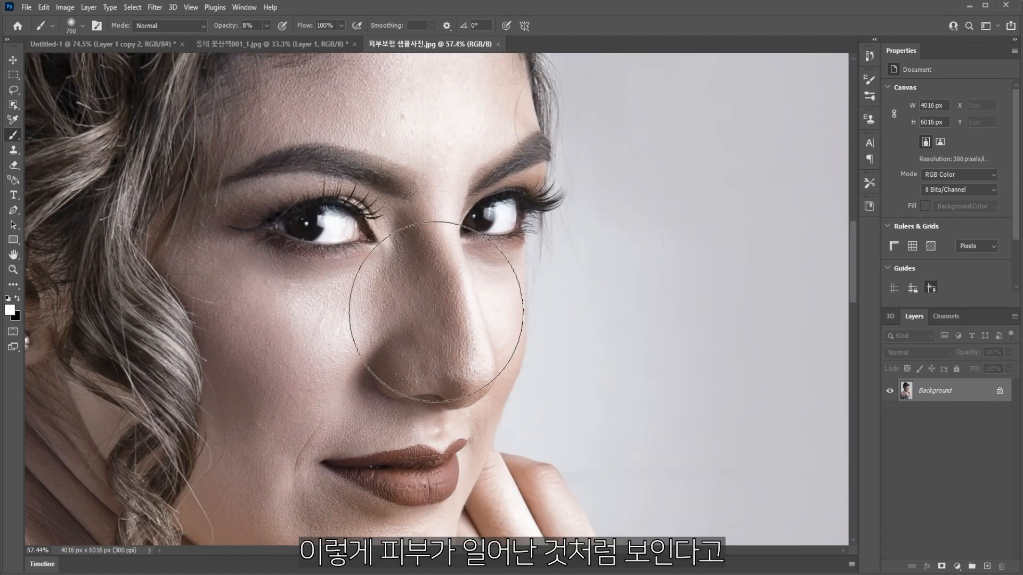
{"action": "scroll", "coordinate": [447, 311], "scroll_direction": "down", "scroll_amount": 3}
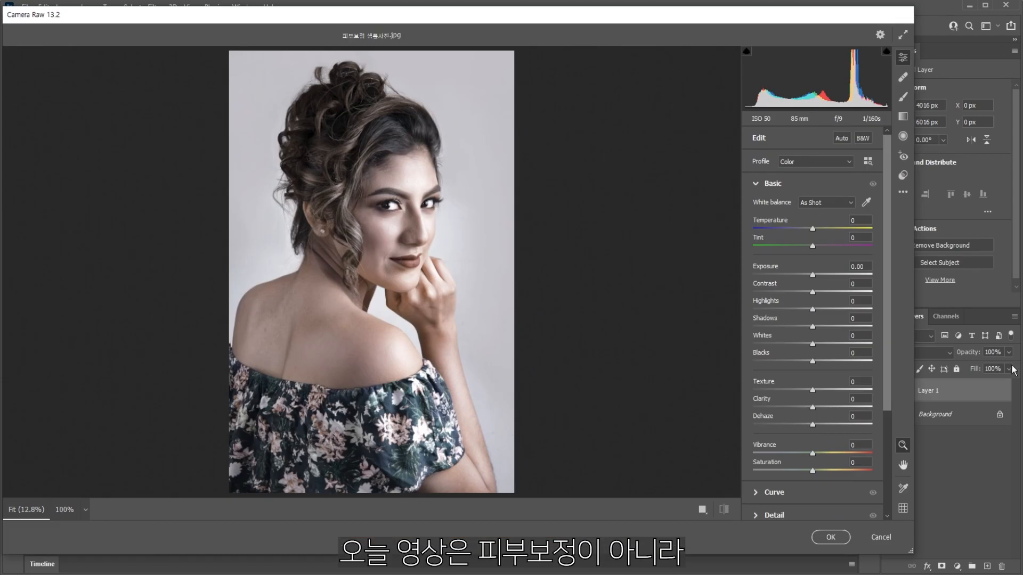
Smooth the portrait's skin in the Camera Raw filter by lowering Texture to -100.
{"action": "left_click_drag", "start_coordinate": [911, 551], "coordinate": [1006, 562]}
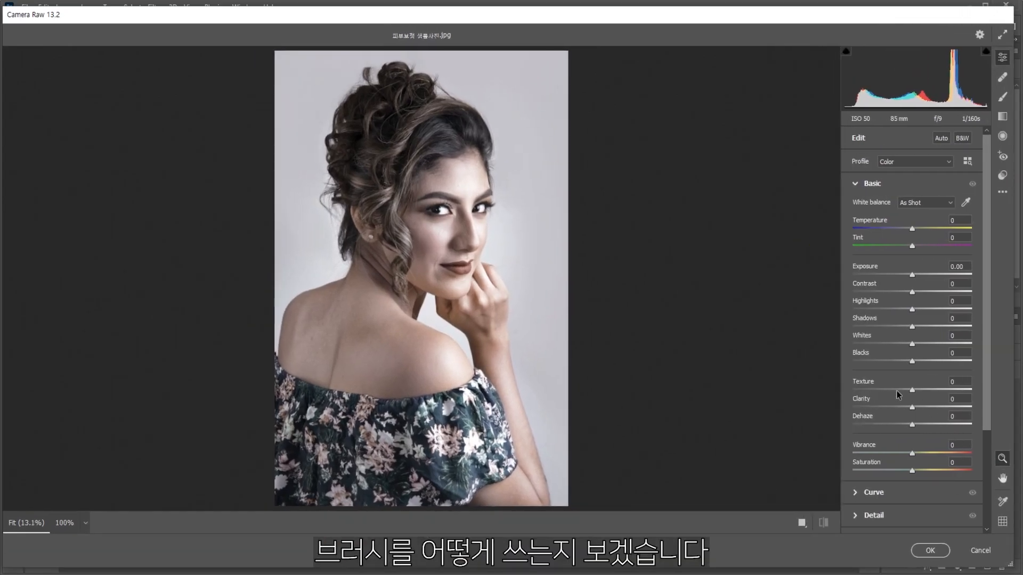
{"action": "left_click_drag", "start_coordinate": [912, 390], "coordinate": [783, 387]}
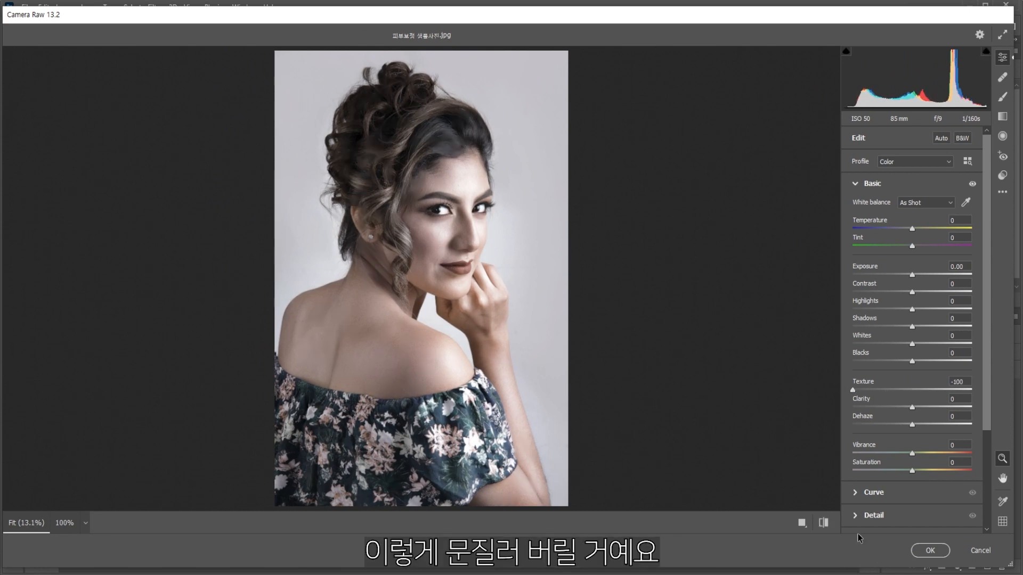
{"action": "left_click", "coordinate": [930, 550]}
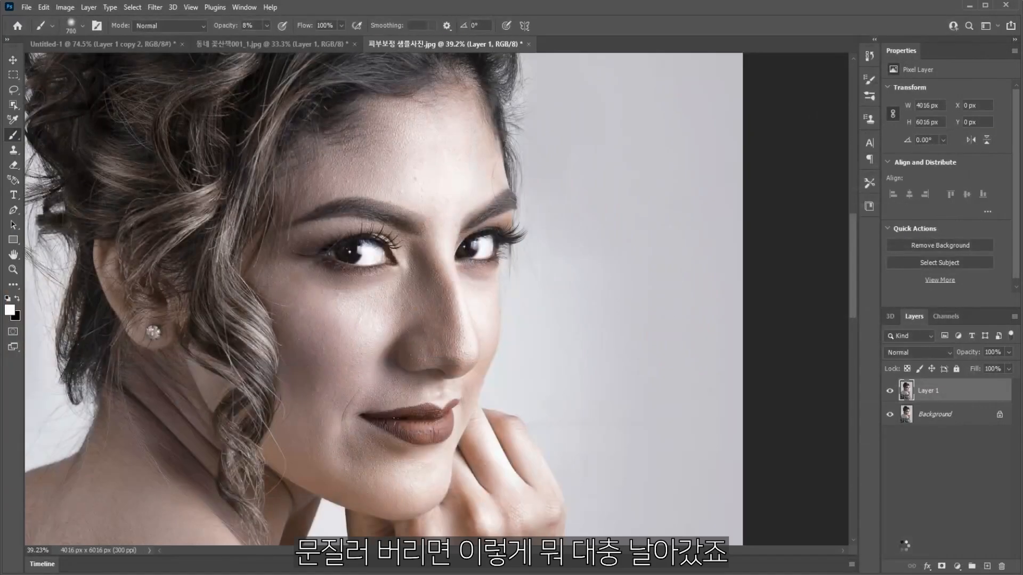
Examine the smoothed skin up close on the face and from farther away on the neck, back and shoulder.
{"action": "scroll", "coordinate": [396, 253], "scroll_direction": "up", "scroll_amount": 3}
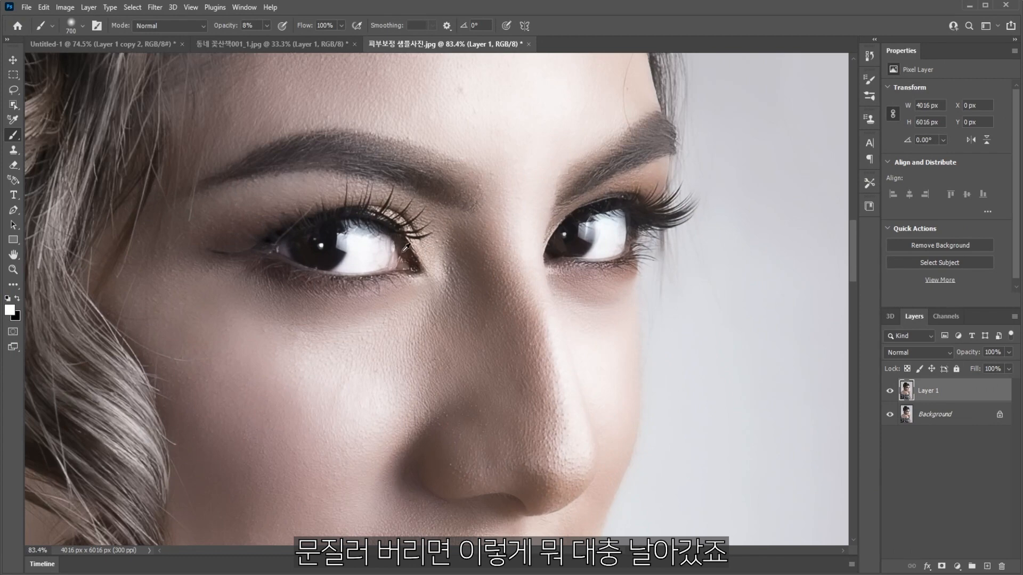
{"action": "scroll", "coordinate": [423, 287], "scroll_direction": "down", "scroll_amount": 3}
{"action": "scroll", "coordinate": [485, 319], "scroll_direction": "down", "scroll_amount": 6}
{"action": "left_click_drag", "start_coordinate": [351, 378], "coordinate": [461, 261]}
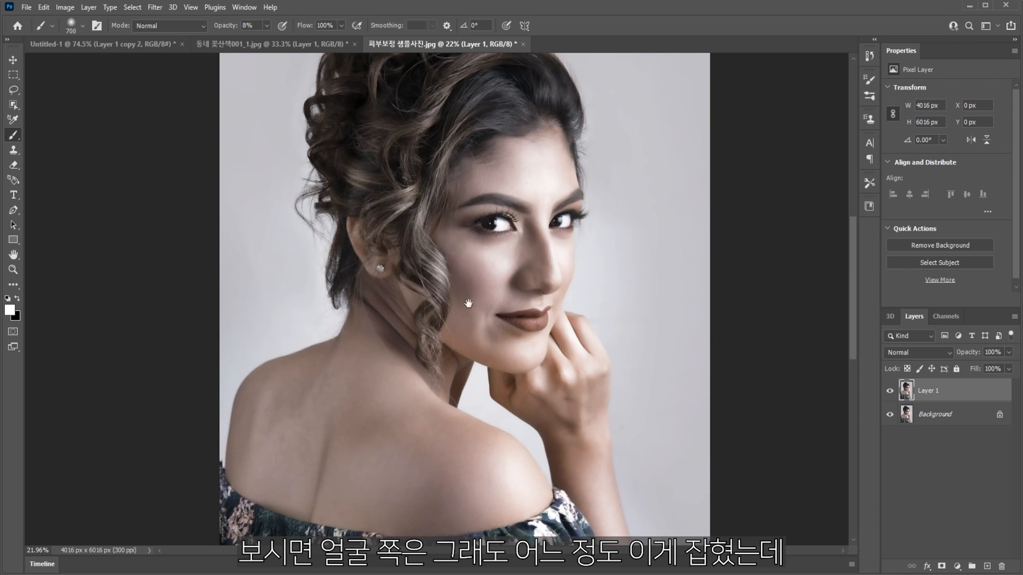
{"action": "left_click_drag", "start_coordinate": [426, 379], "coordinate": [506, 291]}
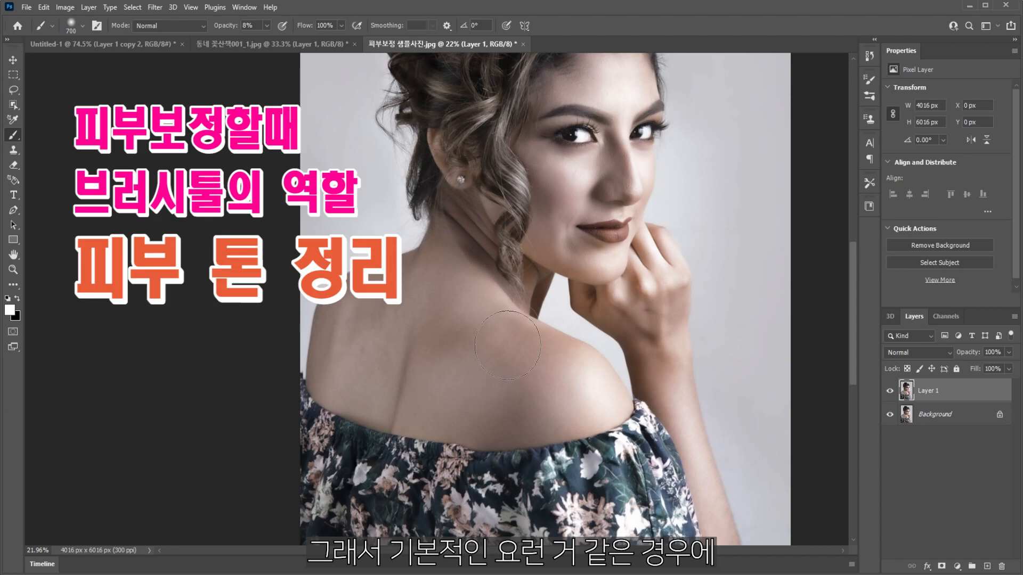
Try to even out the blotchy skin on the upper back with three Patch tool corrections, deselecting after each.
{"action": "scroll", "coordinate": [416, 342], "scroll_direction": "up", "scroll_amount": 5}
{"action": "key", "text": "j"}
{"action": "key", "text": "shift+j"}
{"action": "key", "text": "shift+j"}
{"action": "mouse_move", "coordinate": [485, 274]}
{"action": "left_mouse_down"}
{"action": "mouse_move", "coordinate": [520, 349]}
{"action": "mouse_move", "coordinate": [503, 271]}
{"action": "left_mouse_up"}
{"action": "mouse_move", "coordinate": [480, 346]}
{"action": "left_mouse_down"}
{"action": "mouse_move", "coordinate": [416, 388]}
{"action": "mouse_move", "coordinate": [209, 426]}
{"action": "left_mouse_up"}
{"action": "key", "text": "ctrl+d"}
{"action": "mouse_move", "coordinate": [469, 250]}
{"action": "left_mouse_down"}
{"action": "mouse_move", "coordinate": [411, 346]}
{"action": "mouse_move", "coordinate": [473, 256]}
{"action": "left_mouse_up"}
{"action": "left_click_drag", "start_coordinate": [462, 378], "coordinate": [179, 439]}
{"action": "key", "text": "ctrl+d"}
{"action": "mouse_move", "coordinate": [434, 270]}
{"action": "left_mouse_down"}
{"action": "mouse_move", "coordinate": [376, 365]}
{"action": "mouse_move", "coordinate": [445, 286]}
{"action": "mouse_move", "coordinate": [257, 407]}
{"action": "mouse_move", "coordinate": [290, 404]}
{"action": "left_mouse_up"}
{"action": "key", "text": "ctrl+d"}
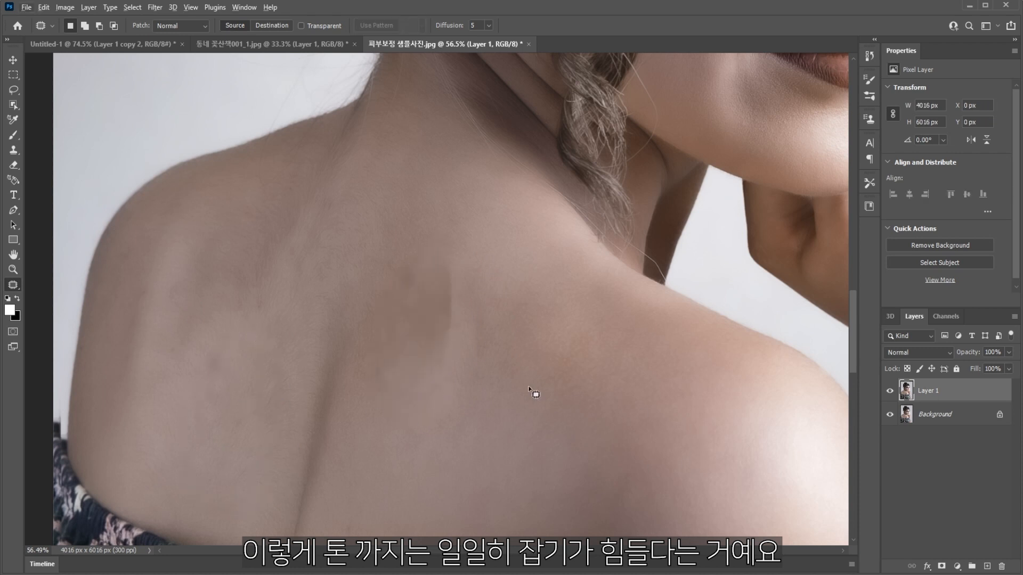
Undo the last Patch tool corrections on the upper back.
{"action": "key", "text": "ctrl+z"}
{"action": "key", "text": "ctrl+z"}
{"action": "key", "text": "ctrl+z"}
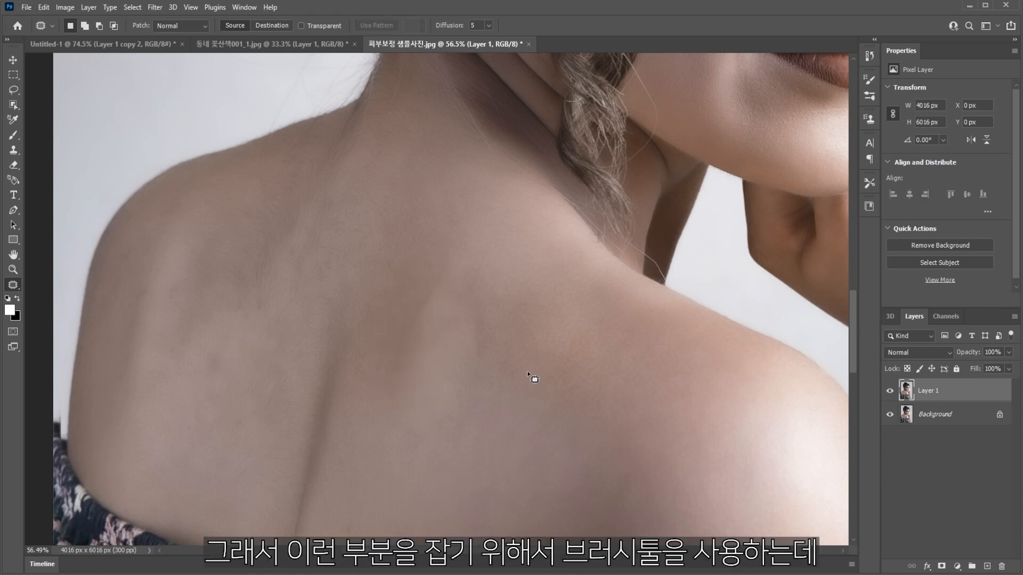
Duplicate Layer 1, reduce the soft brush to 300 px and sample a skin tone from the middle of the back.
{"action": "key", "text": "b"}
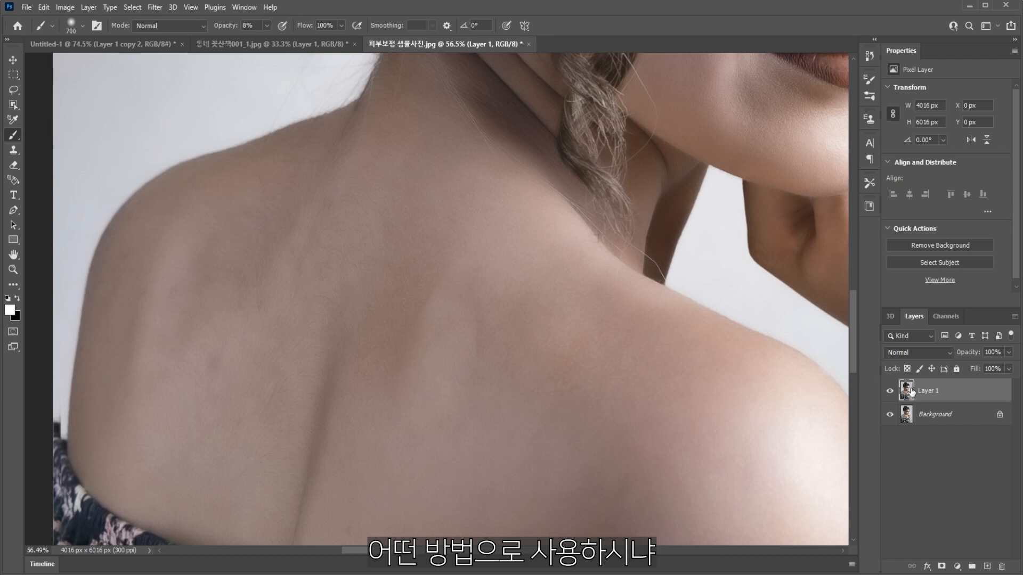
{"action": "key", "text": "ctrl+j"}
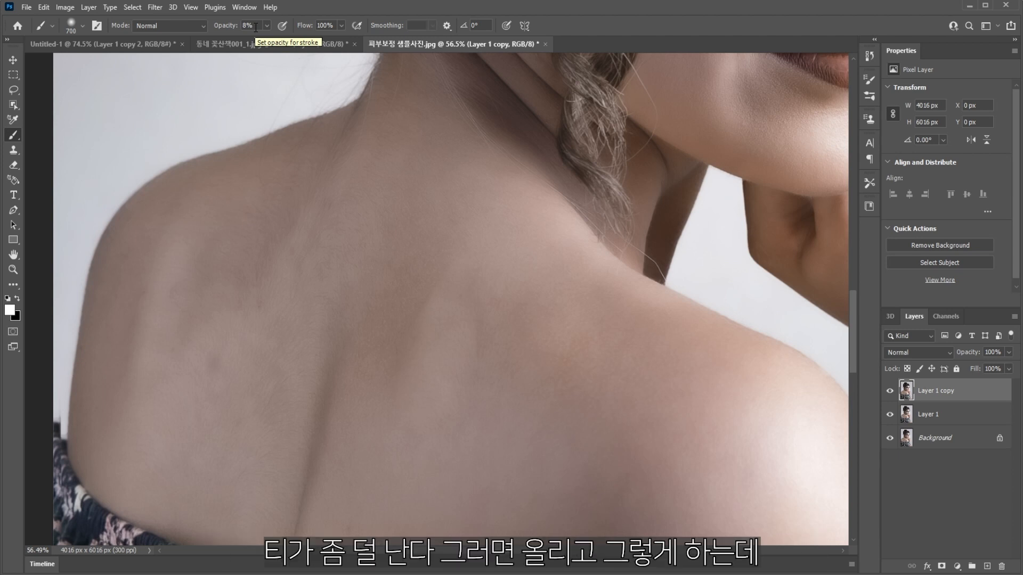
{"action": "key", "text": "bracketleft"}
{"action": "key", "text": "bracketleft"}
{"action": "key", "text": "bracketleft"}
{"action": "key", "text": "bracketleft"}
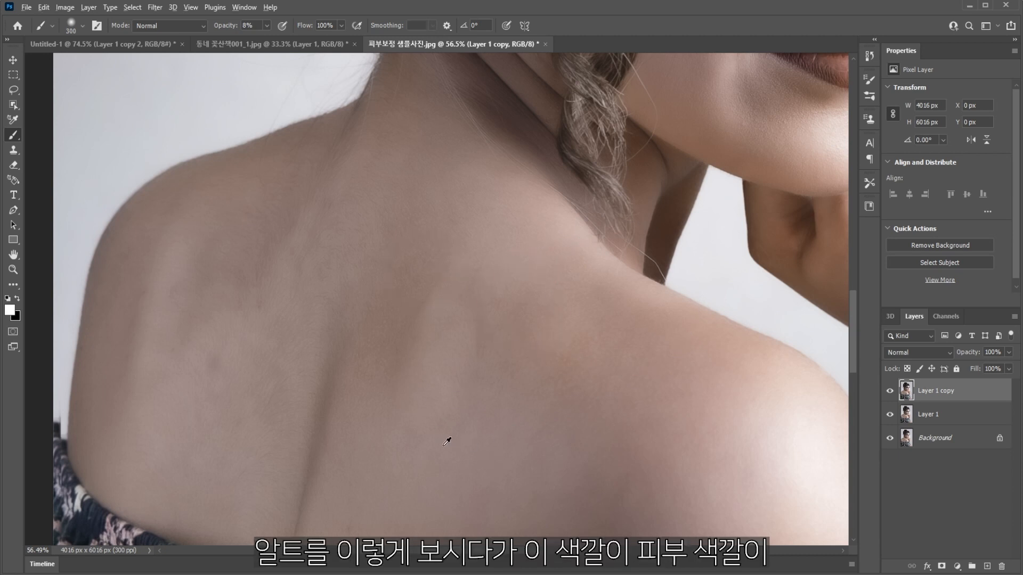
{"action": "left_click", "coordinate": [403, 445], "text": "alt"}
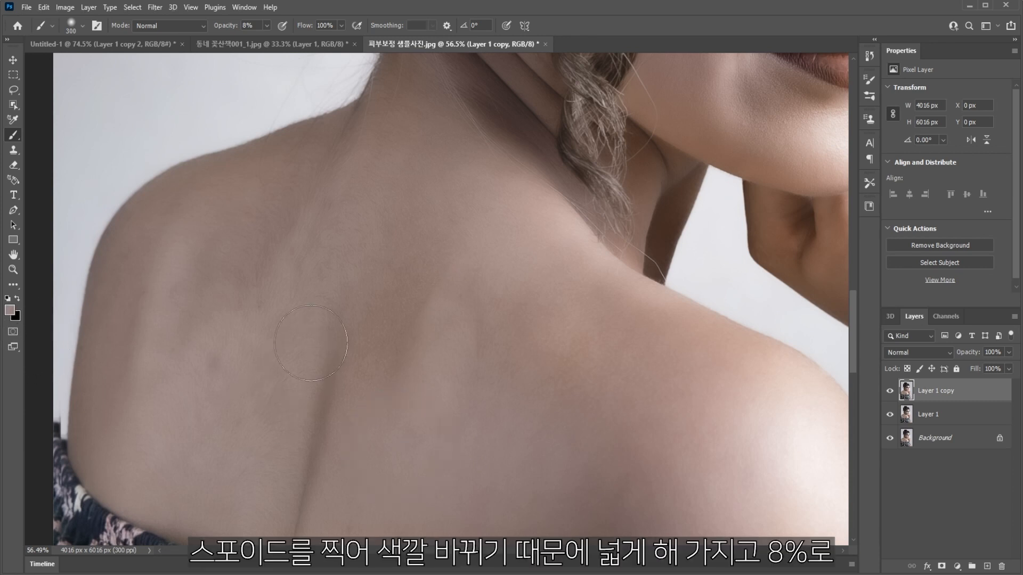
Paint sampled skin tones over the uneven areas of the back with the brush at 8% opacity, resizing it to 400 px.
{"action": "key", "text": "bracketleft"}
{"action": "key", "text": "bracketleft"}
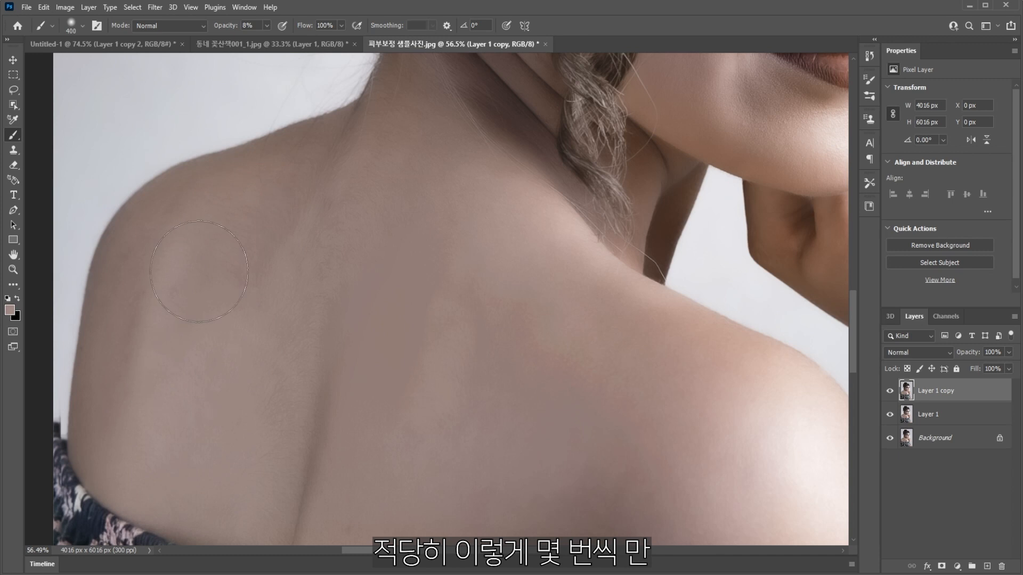
{"action": "scroll", "coordinate": [439, 401], "scroll_direction": "down", "scroll_amount": 4, "text": "alt"}
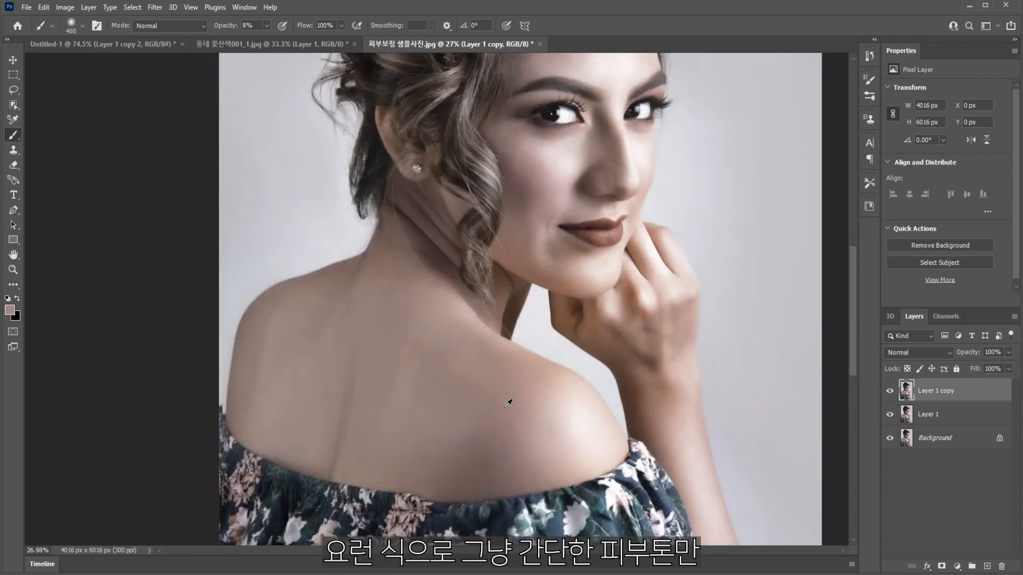
{"action": "left_click", "coordinate": [486, 388], "text": "alt"}
{"action": "left_click", "coordinate": [520, 396], "text": "alt"}
{"action": "scroll", "coordinate": [311, 357], "scroll_direction": "down", "scroll_amount": 2, "text": "alt"}
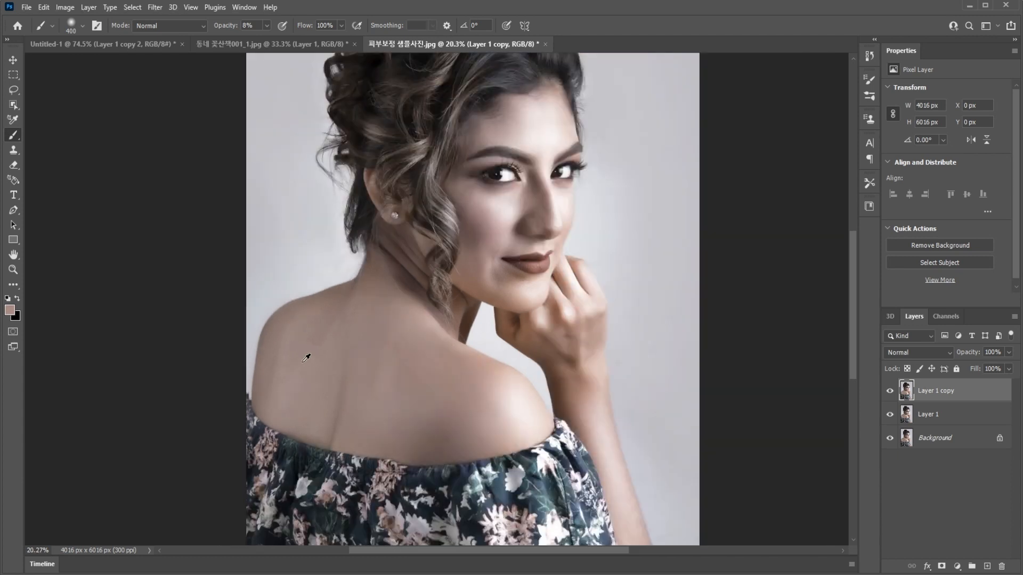
Toggle the visibility of Layer 1 copy to compare the back before and after the tone retouching.
{"action": "left_click", "coordinate": [888, 394]}
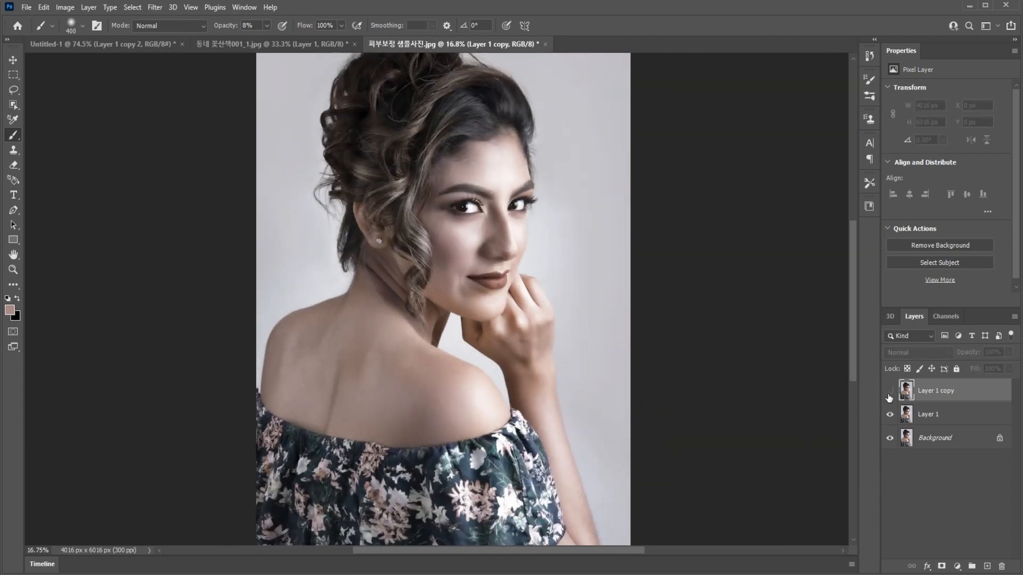
{"action": "left_click", "coordinate": [888, 394]}
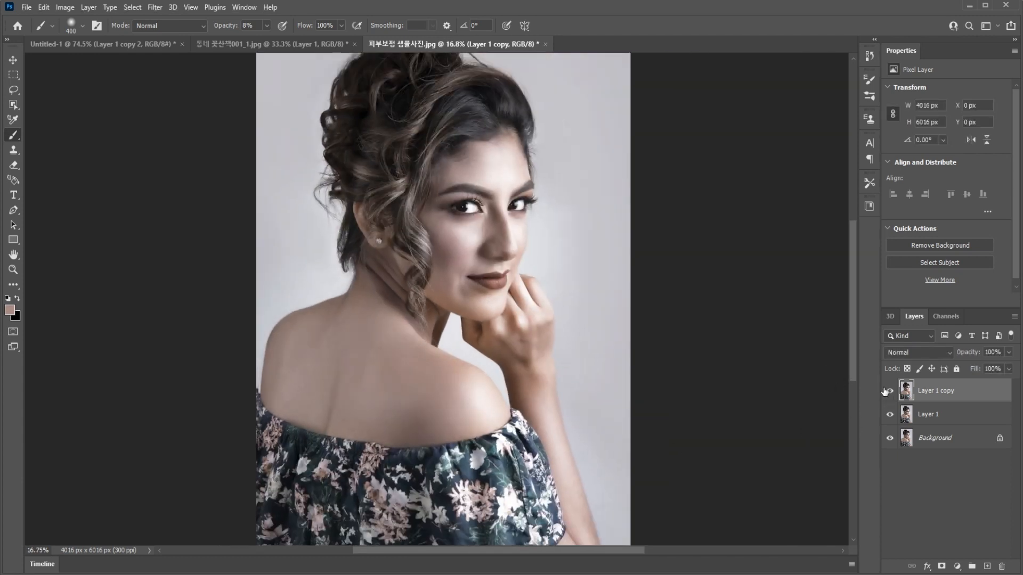
{"action": "left_click", "coordinate": [888, 392]}
{"action": "left_click", "coordinate": [887, 392]}
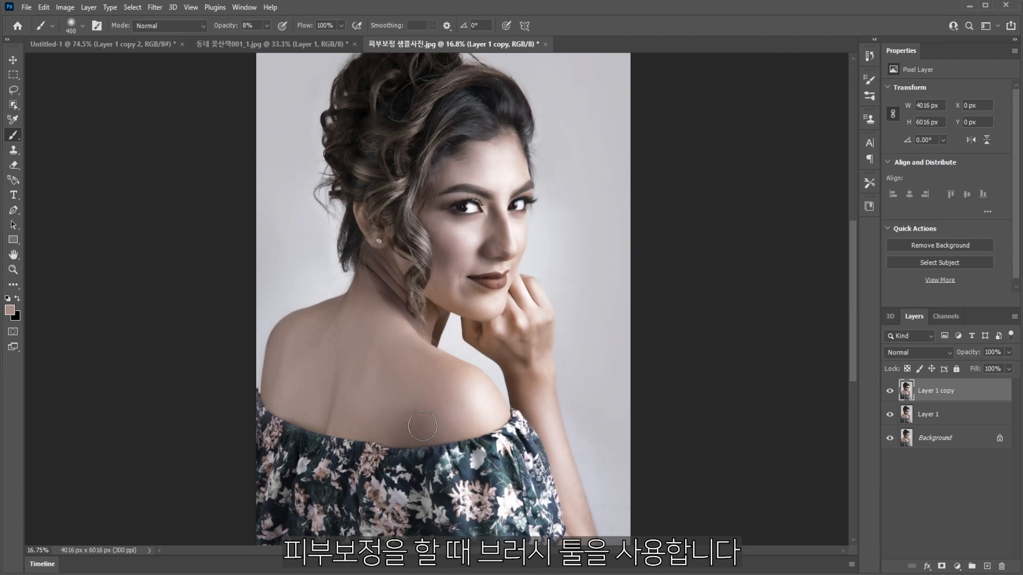
Delete the retouched Layer 1 copy and duplicate Layer 1 again for a fresh start.
{"action": "scroll", "coordinate": [401, 422], "scroll_direction": "up", "scroll_amount": 5}
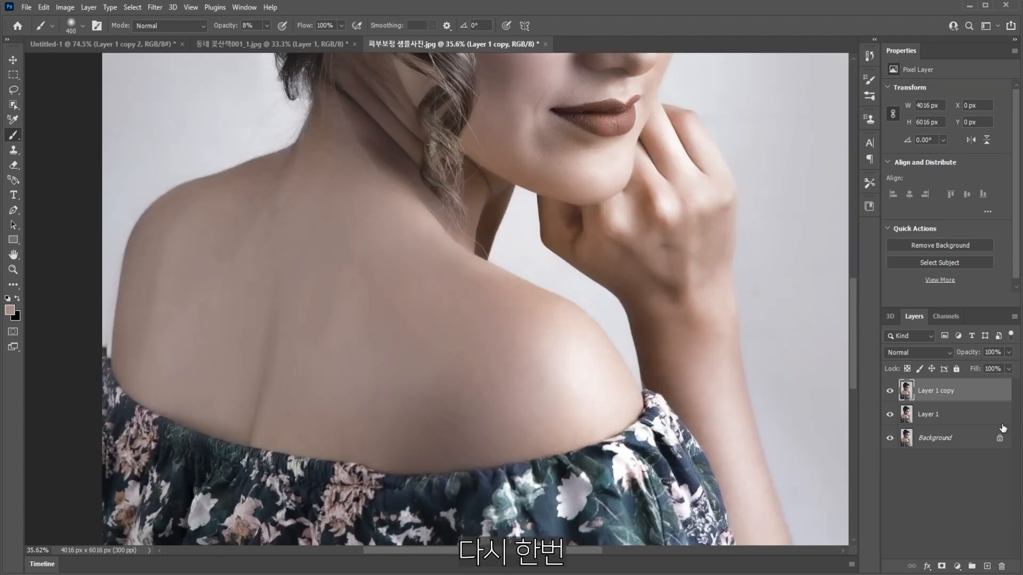
{"action": "key", "text": "Delete"}
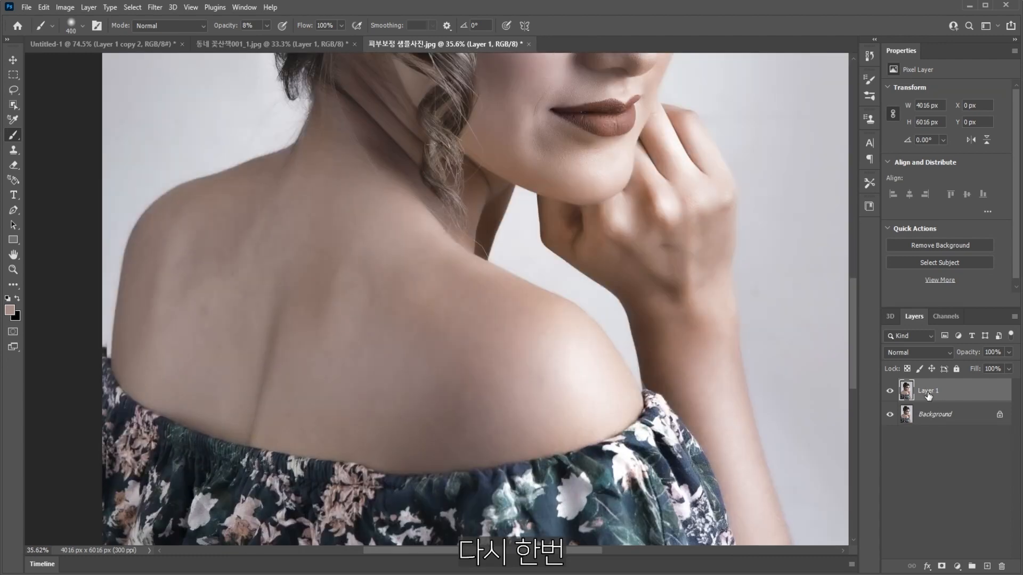
{"action": "key", "text": "ctrl+j"}
Set the brush's hardness to 0% for retouching the back.
{"action": "scroll", "coordinate": [244, 349], "scroll_direction": "up", "scroll_amount": 3}
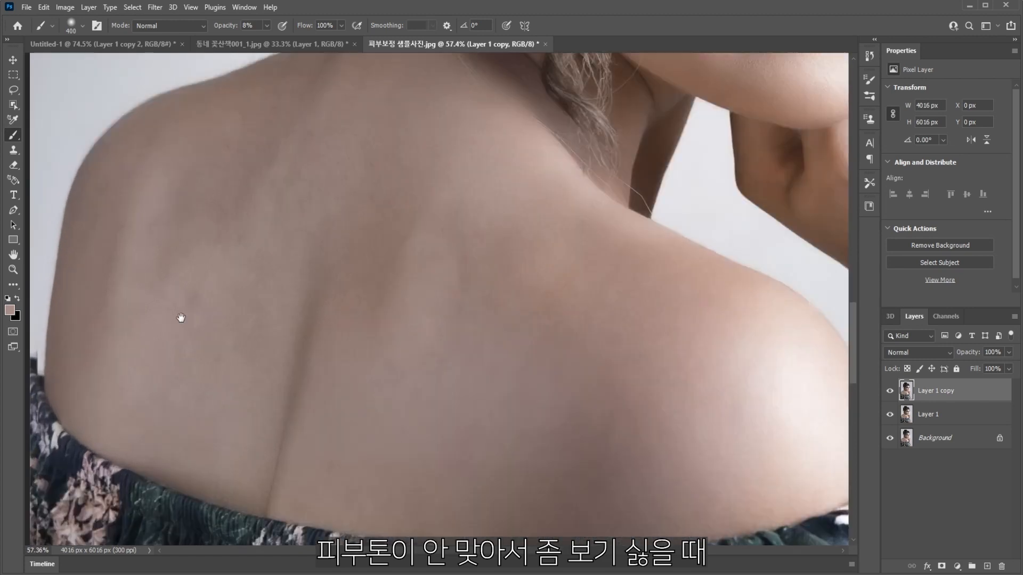
{"action": "left_click_drag", "start_coordinate": [181, 319], "coordinate": [296, 347]}
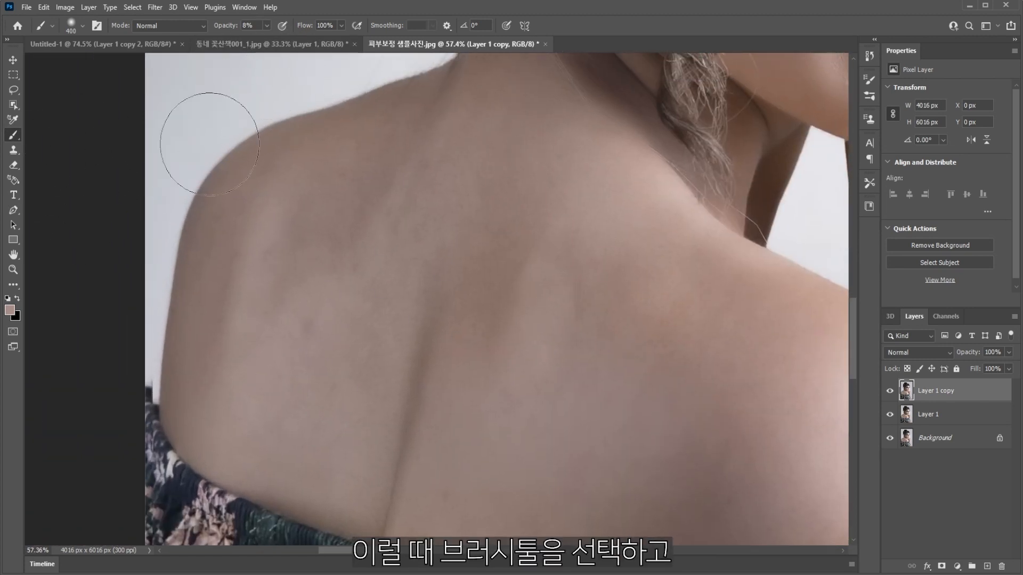
{"action": "right_click", "coordinate": [482, 321]}
{"action": "left_click_drag", "start_coordinate": [415, 304], "coordinate": [337, 302]}
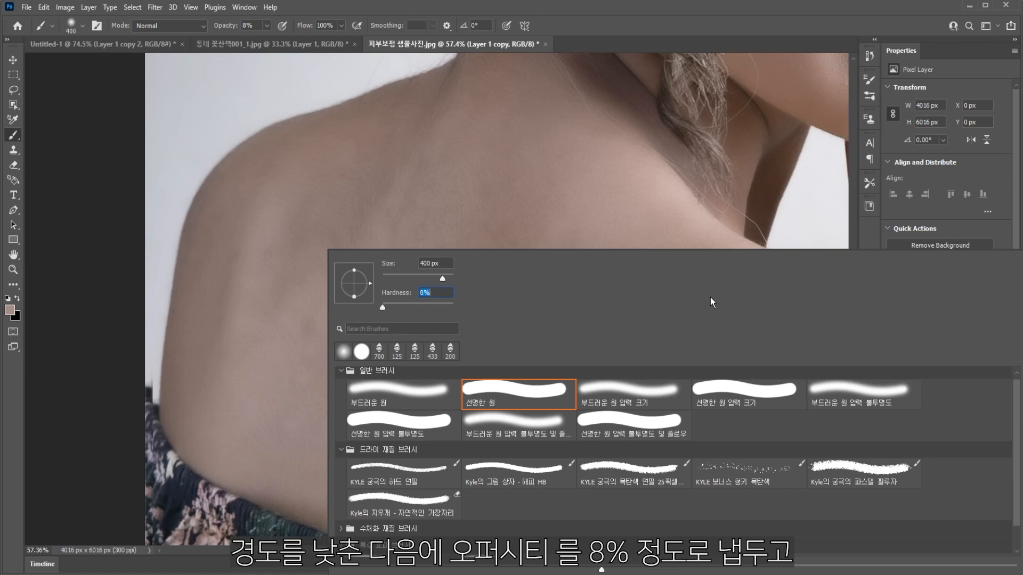
{"action": "left_click", "coordinate": [629, 9]}
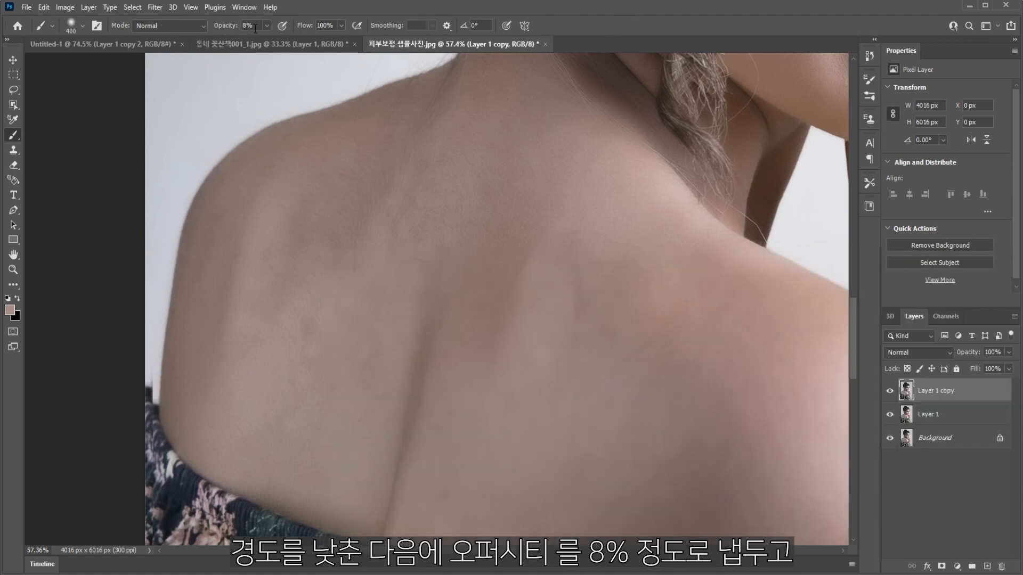
Enlarge the brush to 700 px and paint sampled skin tones broadly over the dark patches on the back.
{"action": "left_click", "coordinate": [331, 333], "text": "alt"}
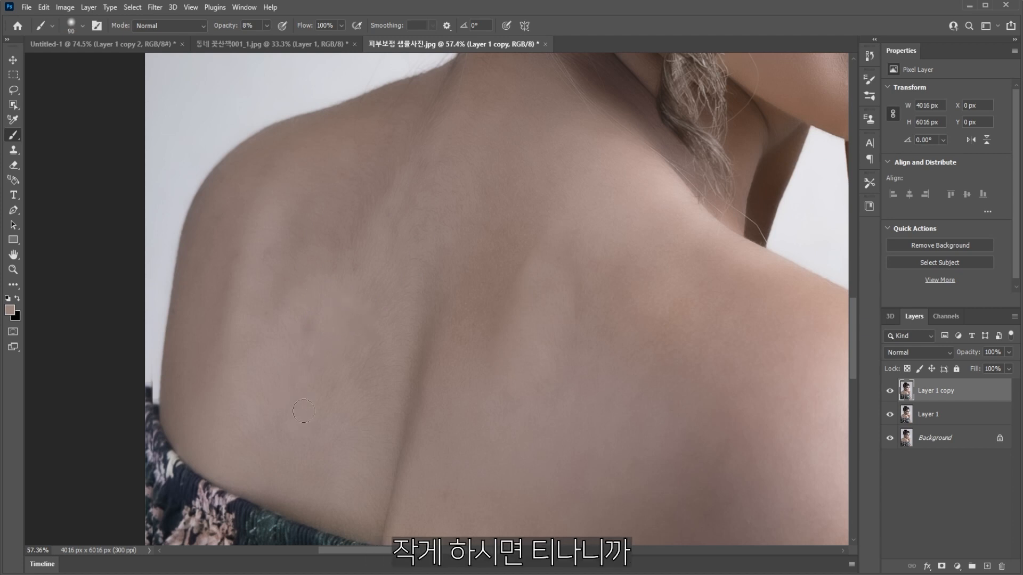
{"action": "key", "text": "bracketright"}
{"action": "key", "text": "bracketright"}
{"action": "key", "text": "bracketright"}
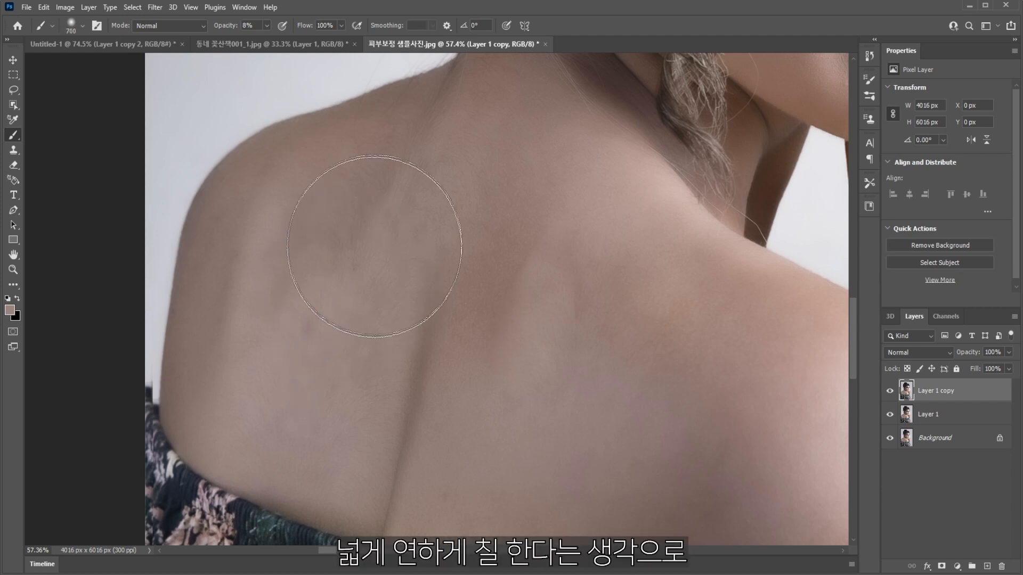
{"action": "key", "text": "bracketright"}
{"action": "left_click", "coordinate": [343, 316], "text": "alt"}
{"action": "left_click_drag", "start_coordinate": [346, 287], "coordinate": [359, 235]}
{"action": "left_click", "coordinate": [530, 315], "text": "alt"}
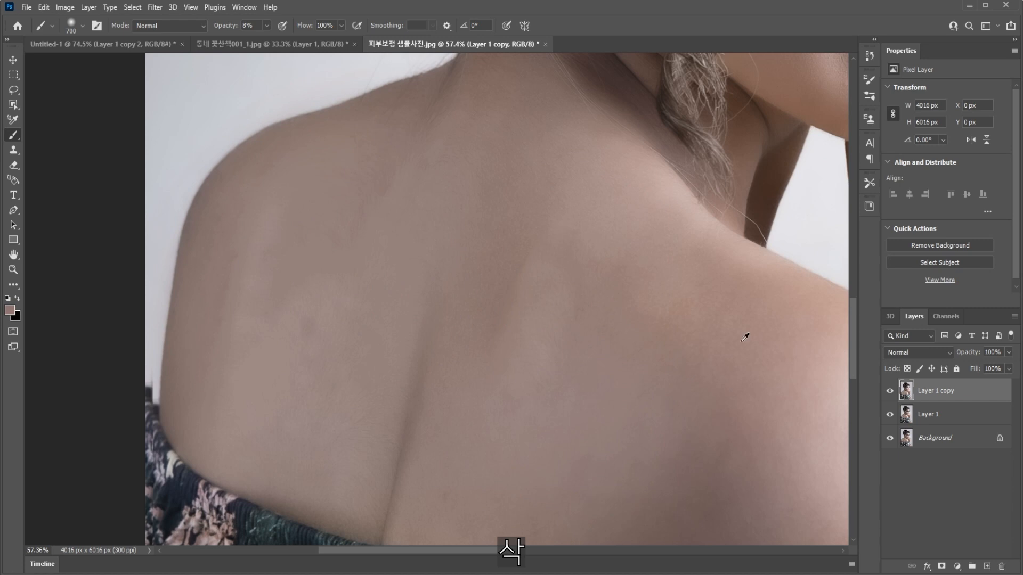
Reduce the brush to 300 px and blend sampled light and darker skin tones into a gradual transition toward the highlighted shoulder.
{"action": "left_click_drag", "start_coordinate": [719, 376], "coordinate": [377, 245]}
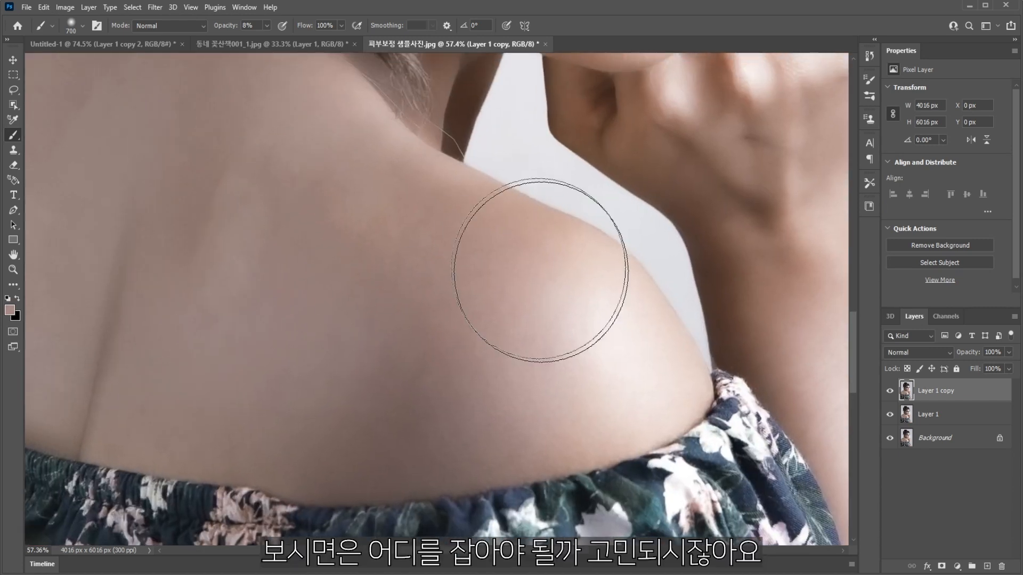
{"action": "scroll", "coordinate": [453, 305], "scroll_direction": "up", "scroll_amount": 7}
{"action": "scroll", "coordinate": [406, 328], "scroll_direction": "down", "scroll_amount": 5}
{"action": "scroll", "coordinate": [409, 323], "scroll_direction": "down", "scroll_amount": 4}
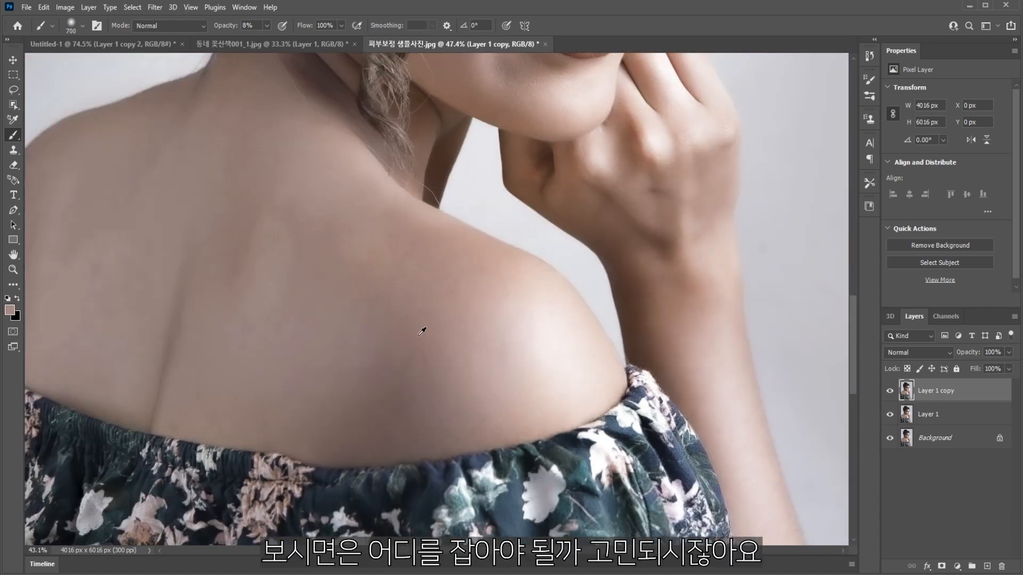
{"action": "key", "text": "bracketleft"}
{"action": "key", "text": "bracketleft"}
{"action": "key", "text": "bracketleft"}
{"action": "key", "text": "bracketleft"}
{"action": "key", "text": "bracketleft"}
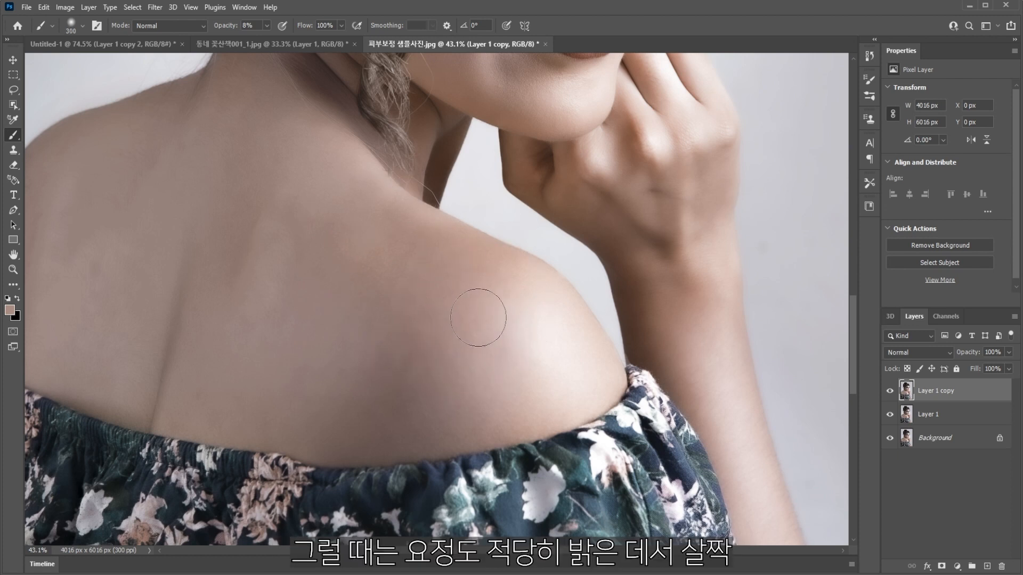
{"action": "left_click", "coordinate": [491, 335], "text": "alt"}
{"action": "left_click", "coordinate": [428, 323], "text": "alt"}
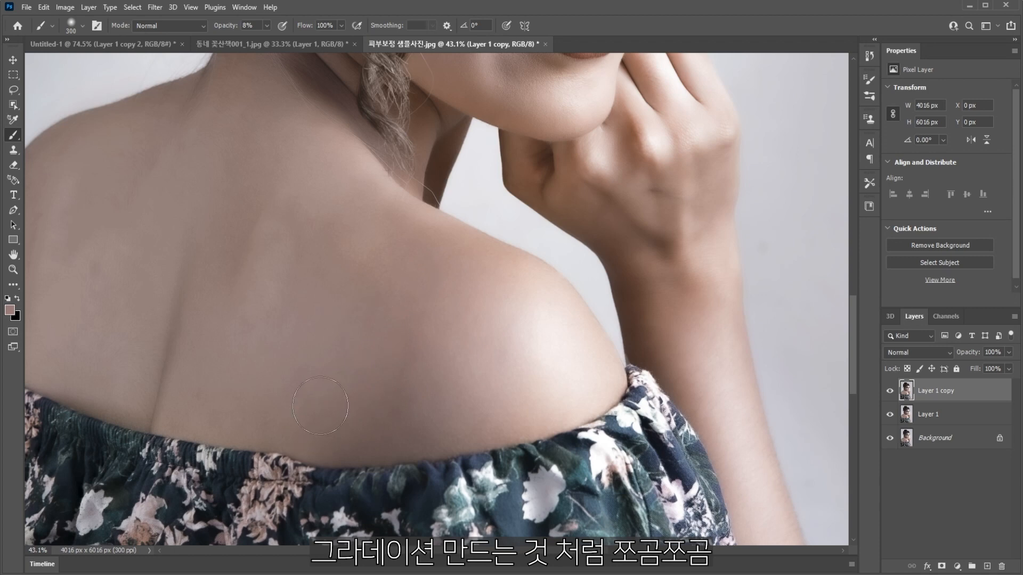
With the brush at 5% opacity and 175 px, blend sampled skin tones around the mouth and chin and compare with Layer 1 copy hidden.
{"action": "left_click_drag", "start_coordinate": [490, 181], "coordinate": [353, 467]}
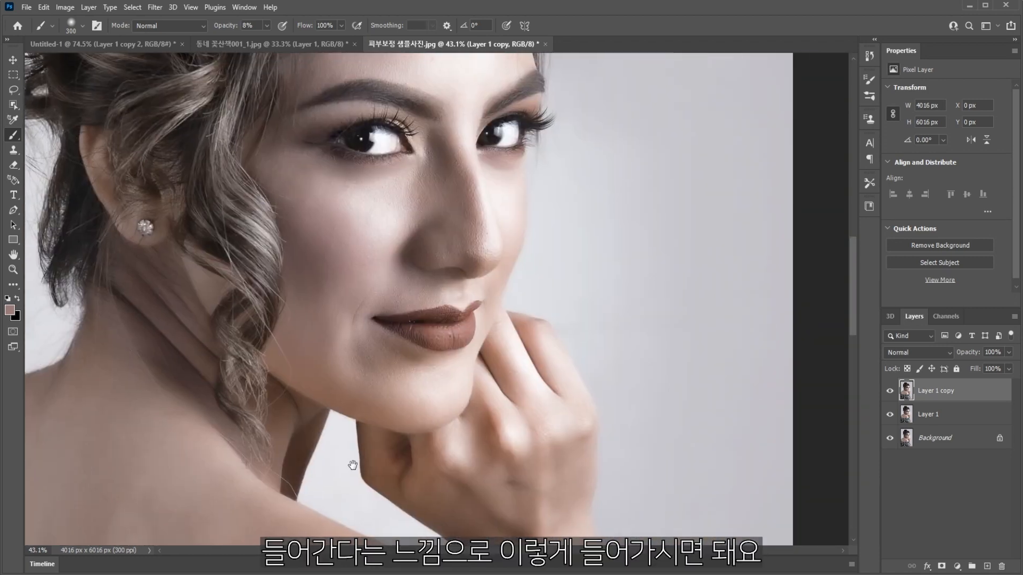
{"action": "scroll", "coordinate": [345, 352], "scroll_direction": "up", "scroll_amount": 10}
{"action": "left_click_drag", "start_coordinate": [417, 366], "coordinate": [331, 409]}
{"action": "scroll", "coordinate": [382, 424], "scroll_direction": "down", "scroll_amount": 6}
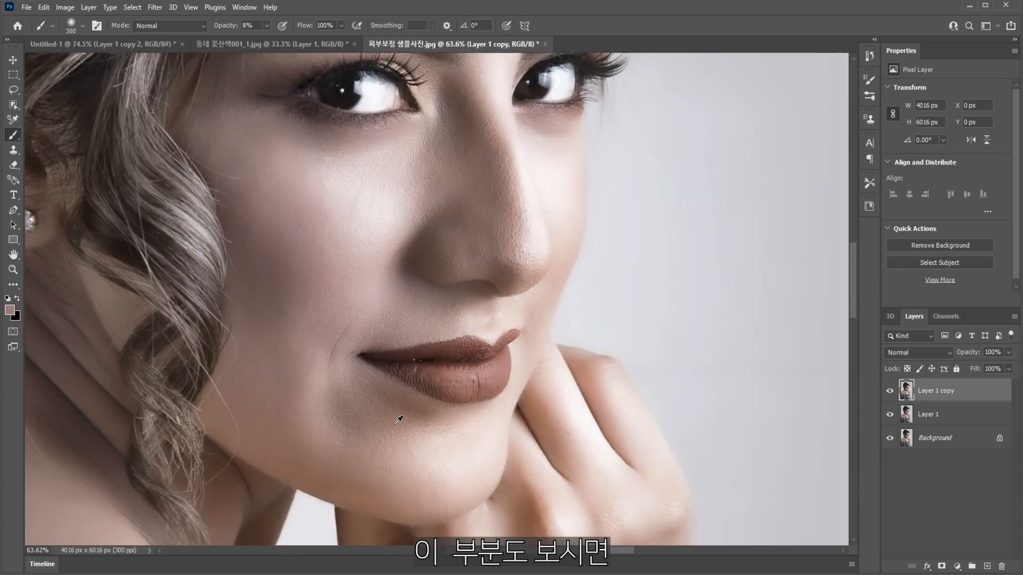
{"action": "scroll", "coordinate": [418, 428], "scroll_direction": "up", "scroll_amount": 3}
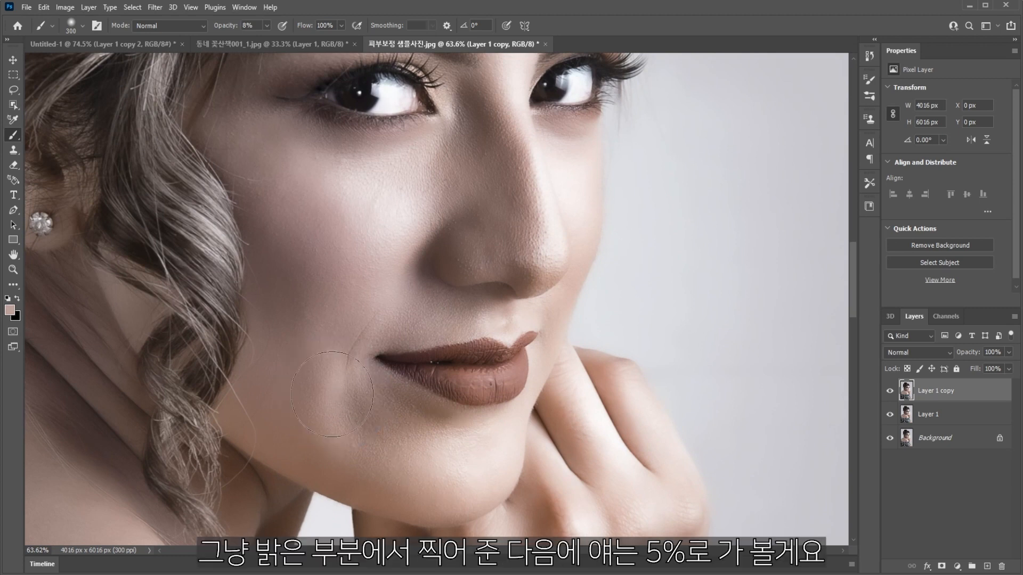
{"action": "key", "text": "bracketleft"}
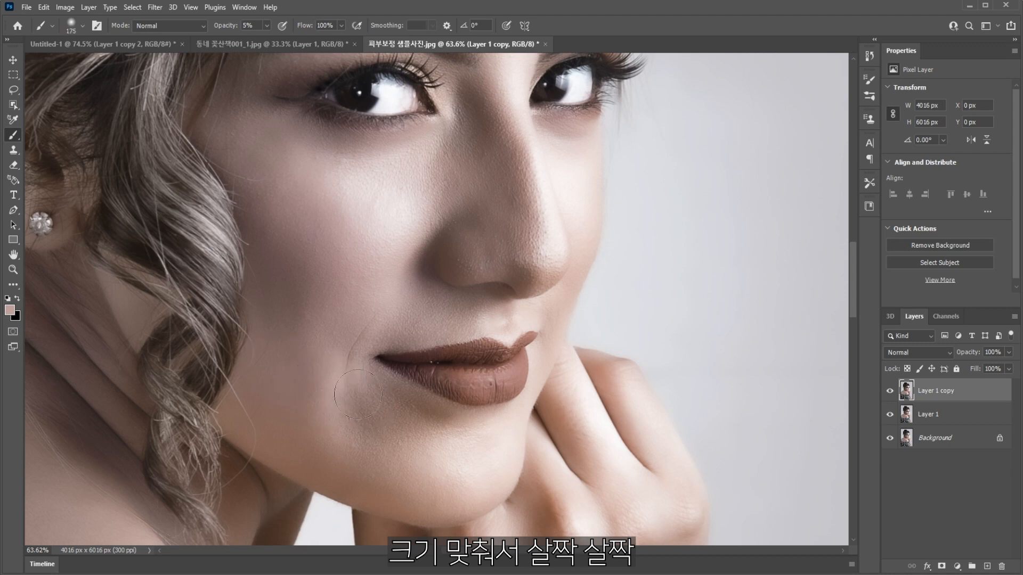
{"action": "left_click", "coordinate": [451, 459], "text": "alt"}
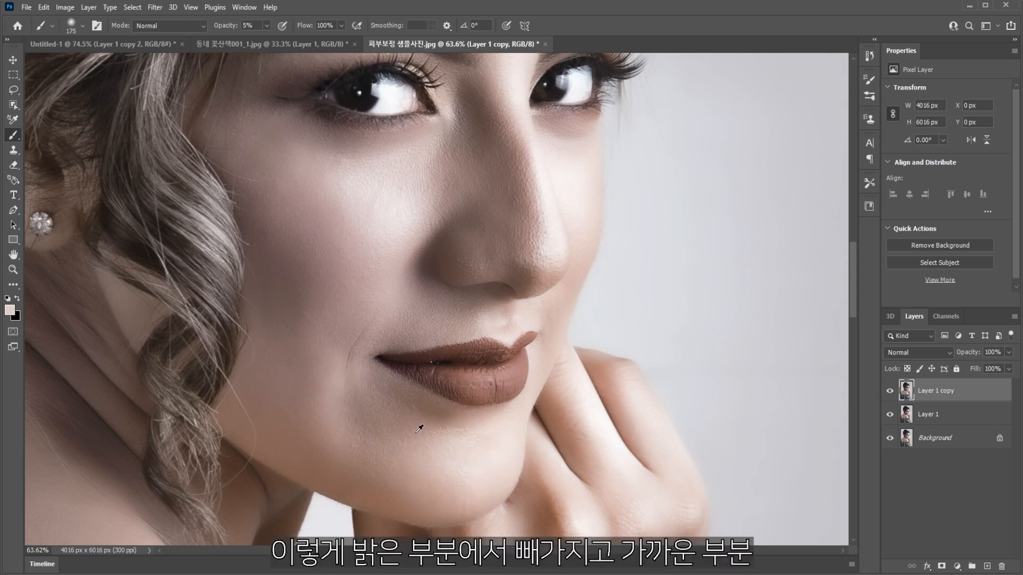
{"action": "left_click", "coordinate": [449, 468], "text": "alt"}
{"action": "left_click_drag", "start_coordinate": [479, 436], "coordinate": [455, 429]}
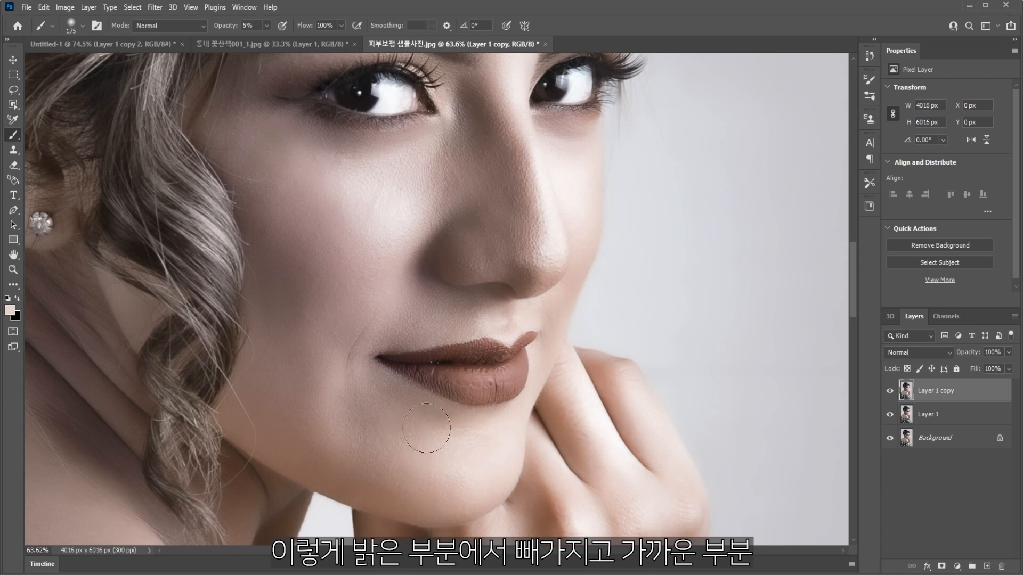
{"action": "left_click", "coordinate": [450, 454], "text": "alt"}
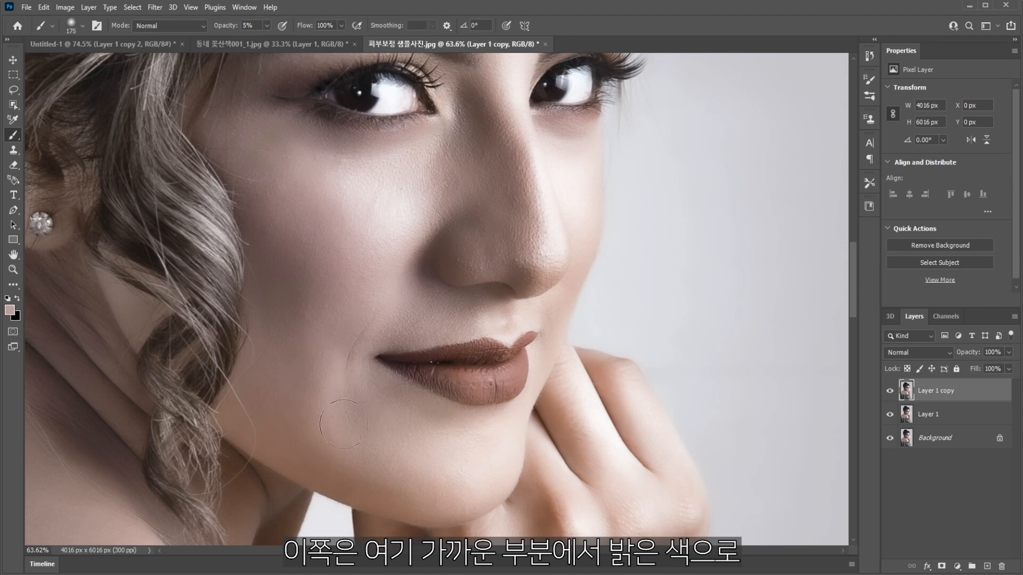
{"action": "scroll", "coordinate": [461, 438], "scroll_direction": "down", "scroll_amount": 5}
{"action": "scroll", "coordinate": [373, 406], "scroll_direction": "up", "scroll_amount": 3}
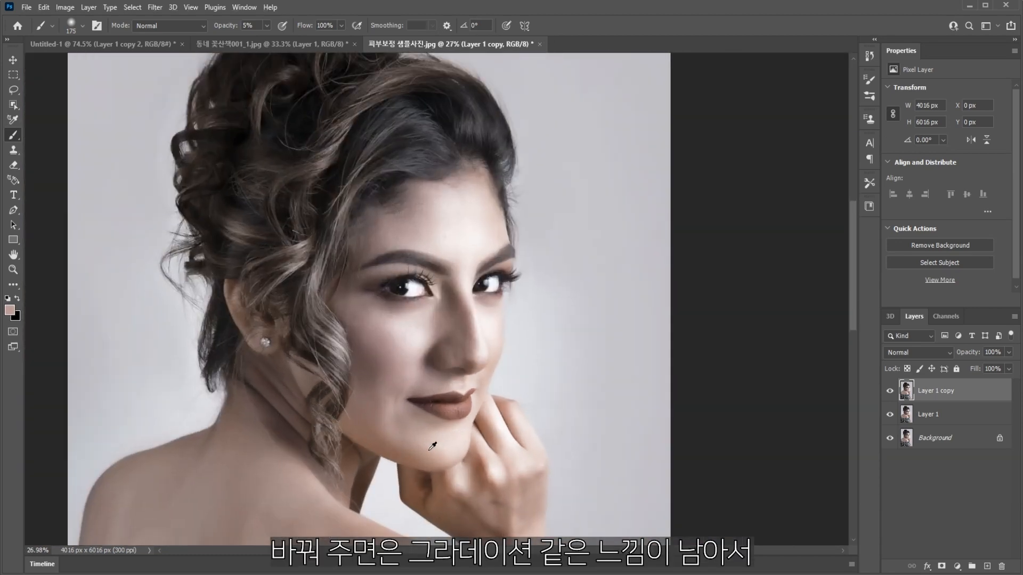
{"action": "left_click", "coordinate": [890, 391]}
{"action": "left_click", "coordinate": [890, 391]}
Sample a bright tone near the inner eye corner and lighten the dark shading beside the nose bridge with a 150 px brush.
{"action": "scroll", "coordinate": [435, 272], "scroll_direction": "up", "scroll_amount": 3}
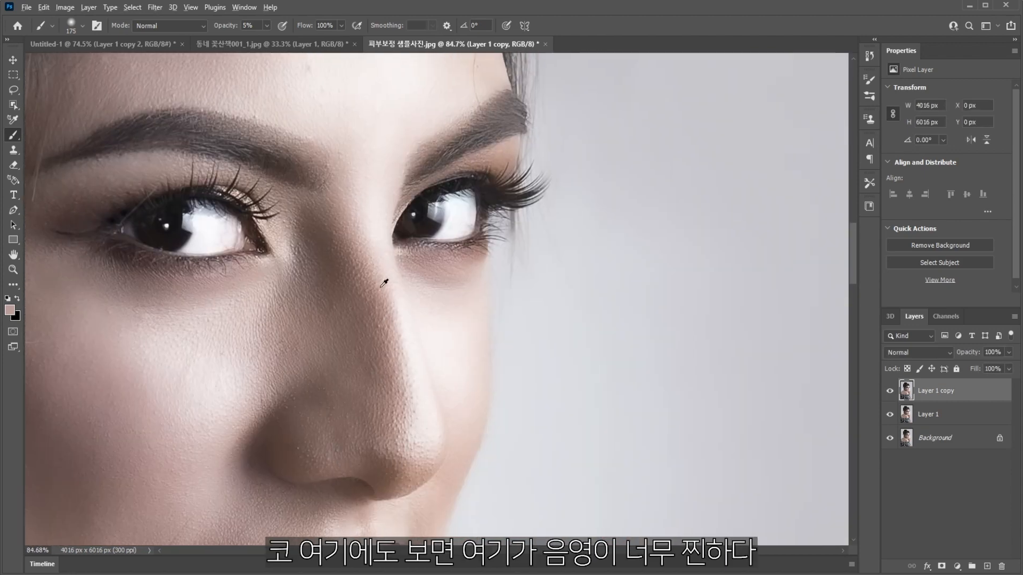
{"action": "left_click", "coordinate": [376, 214], "text": "alt"}
{"action": "key", "text": "bracketleft"}
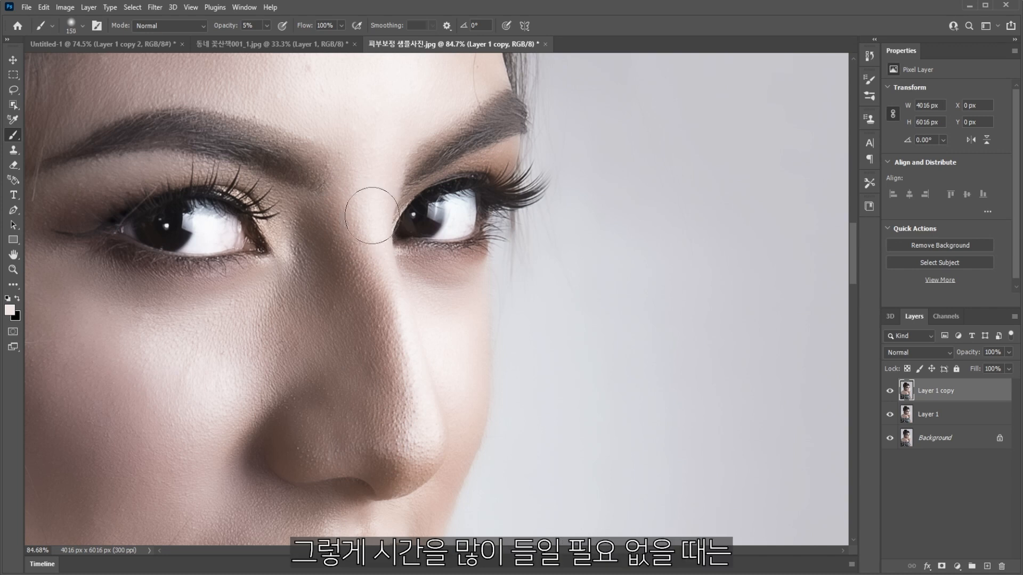
{"action": "key", "text": "bracketright"}
{"action": "key", "text": "bracketright"}
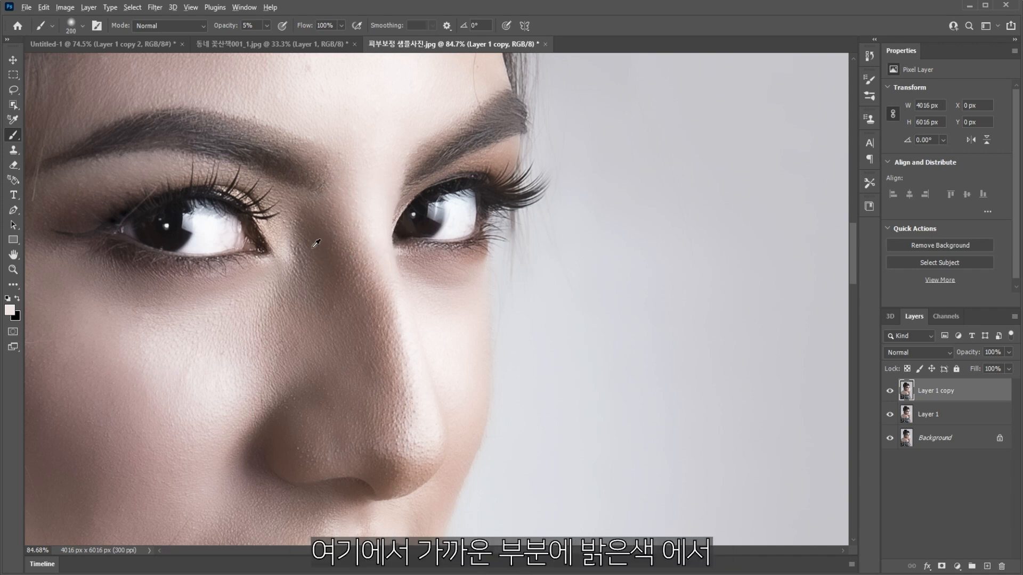
{"action": "left_click", "coordinate": [290, 248], "text": "alt"}
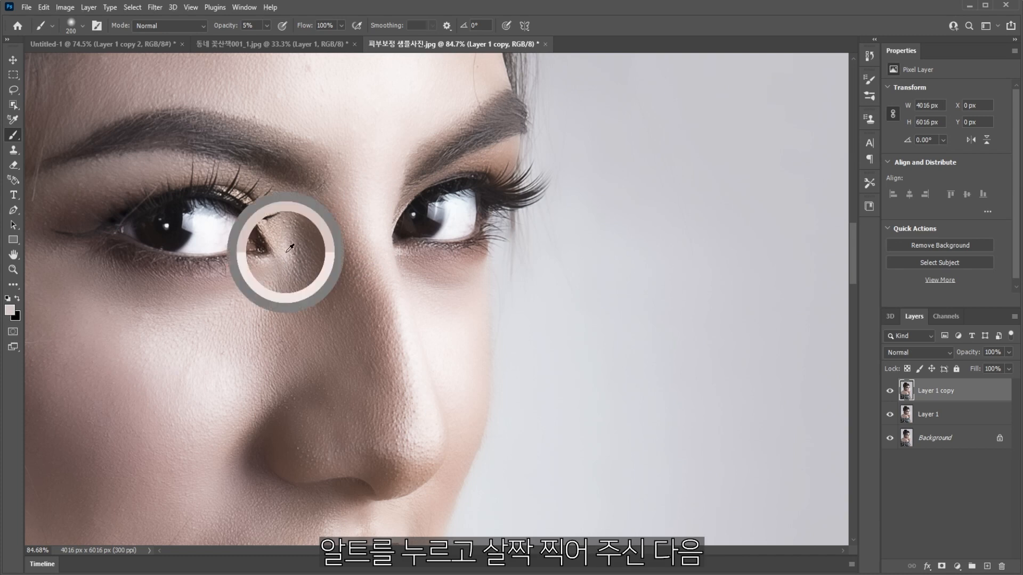
{"action": "key", "text": "bracketleft"}
{"action": "key", "text": "bracketleft"}
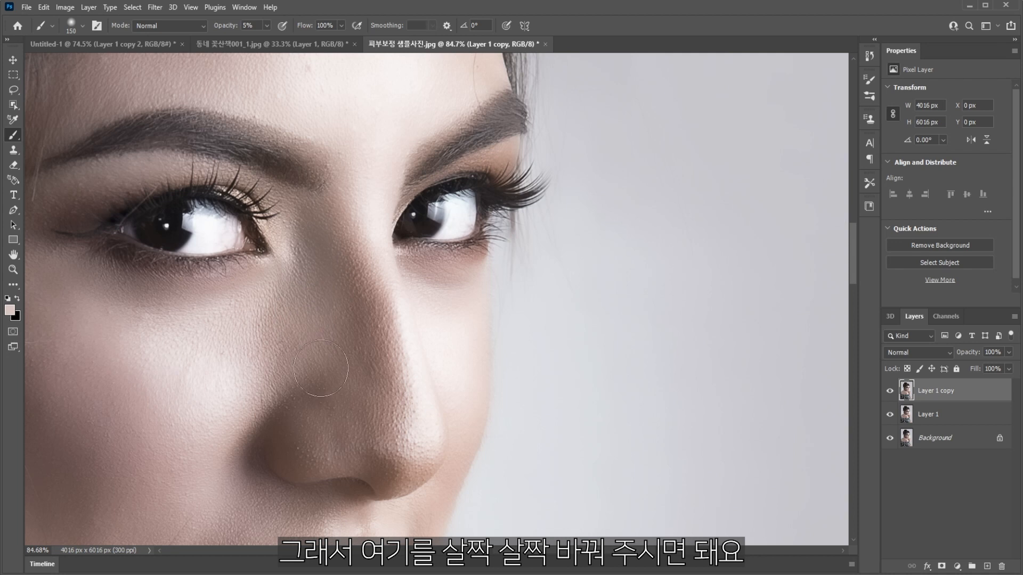
Sample bright tones from the cheek, nose tip and nose ridge and blend them over the shadowed side of the nose.
{"action": "left_click", "coordinate": [243, 382], "text": "alt"}
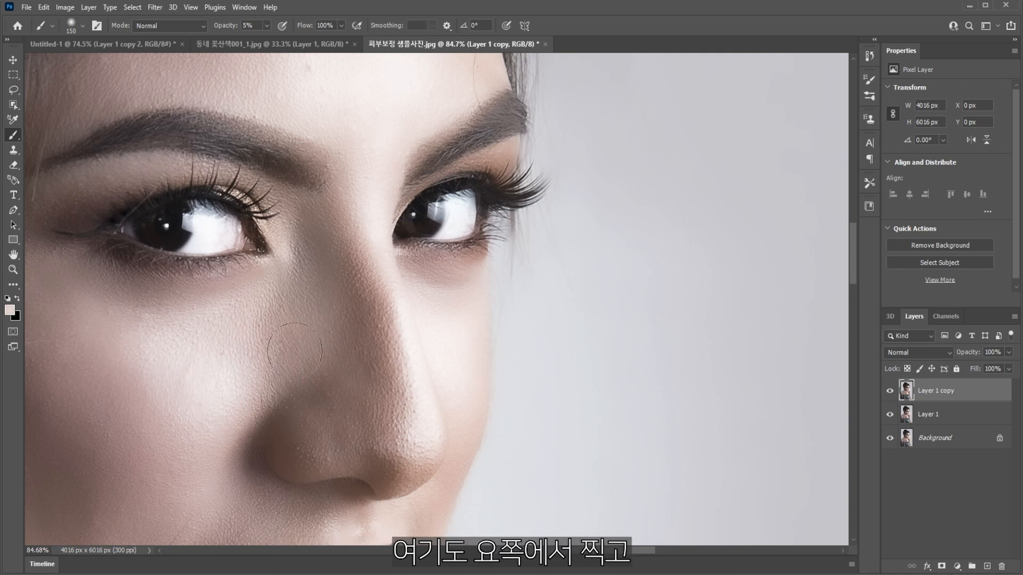
{"action": "left_click", "coordinate": [422, 427], "text": "alt"}
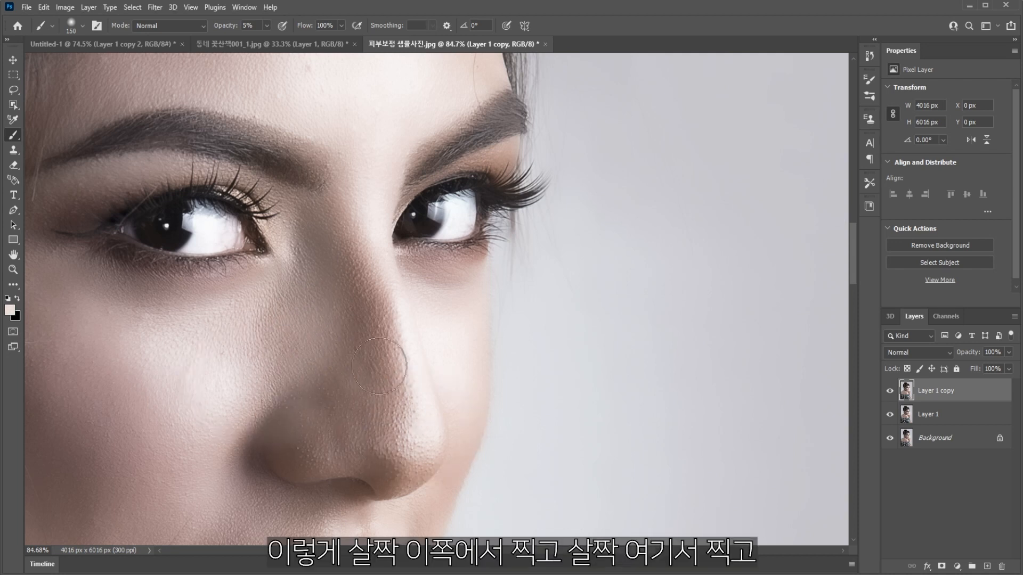
{"action": "left_click", "coordinate": [388, 263], "text": "alt"}
{"action": "left_click", "coordinate": [384, 268], "text": "alt"}
{"action": "left_click", "coordinate": [382, 266], "text": "alt"}
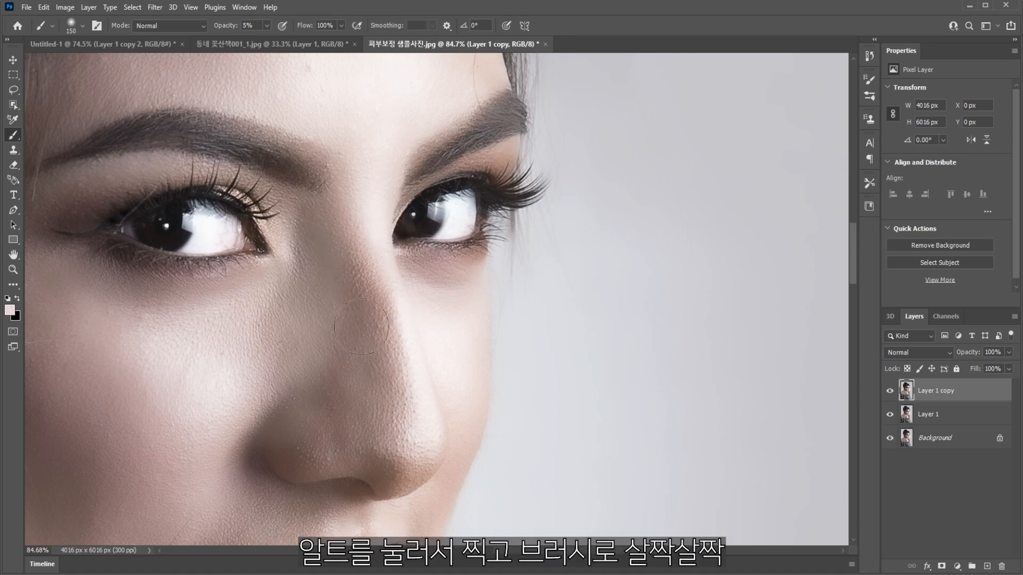
{"action": "scroll", "coordinate": [356, 286], "scroll_direction": "down", "scroll_amount": 5}
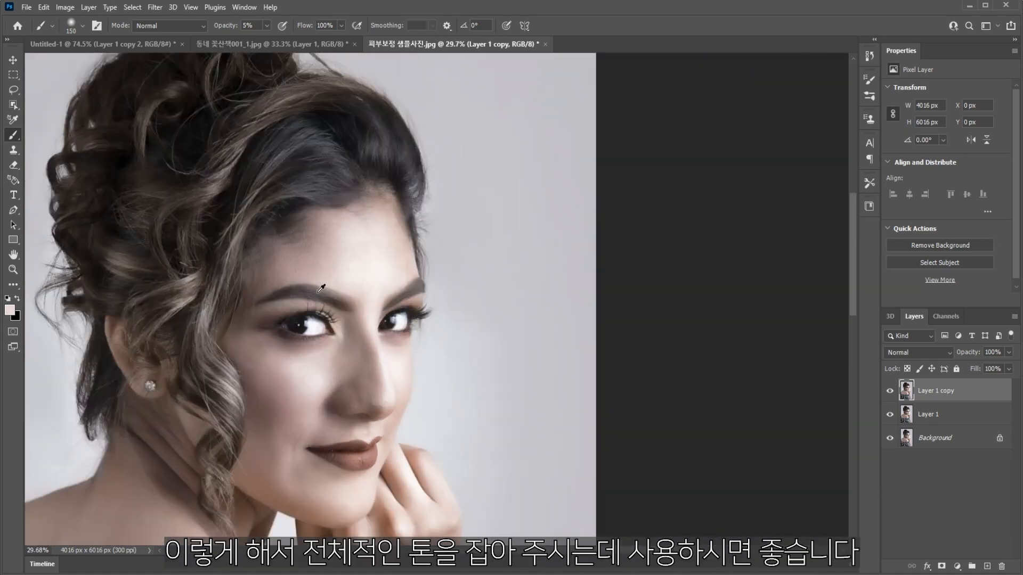
Even out the forehead by painting sampled bright skin tones along the hairline, the temple and above the eyebrows.
{"action": "scroll", "coordinate": [361, 224], "scroll_direction": "up", "scroll_amount": 4}
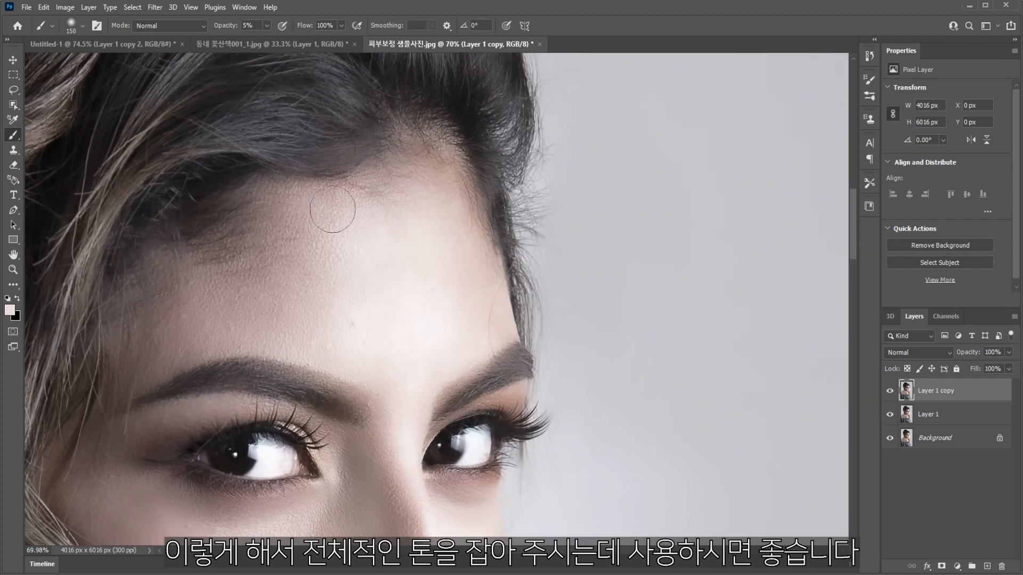
{"action": "left_click", "coordinate": [370, 238], "text": "alt"}
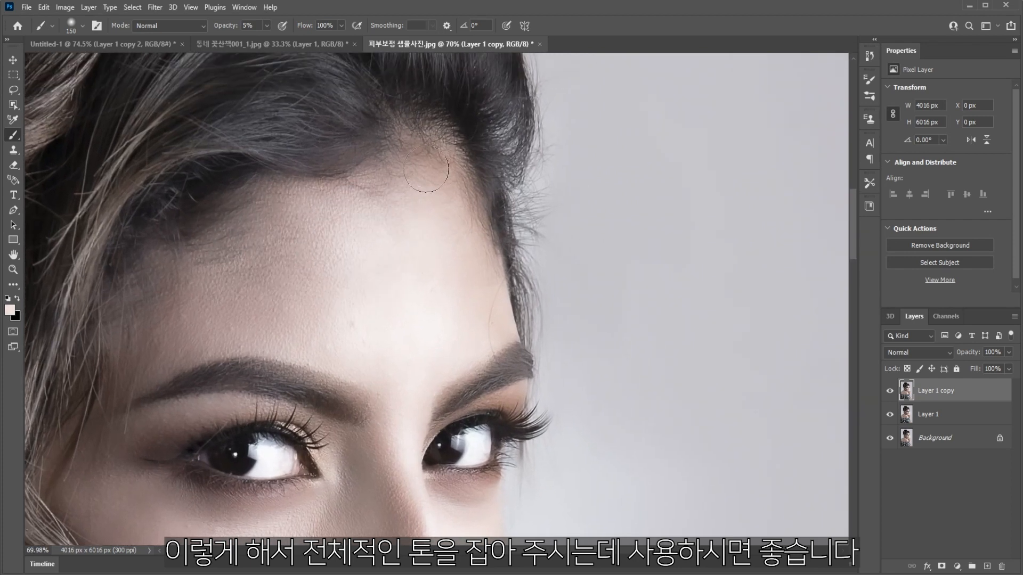
{"action": "left_click", "coordinate": [397, 233], "text": "alt"}
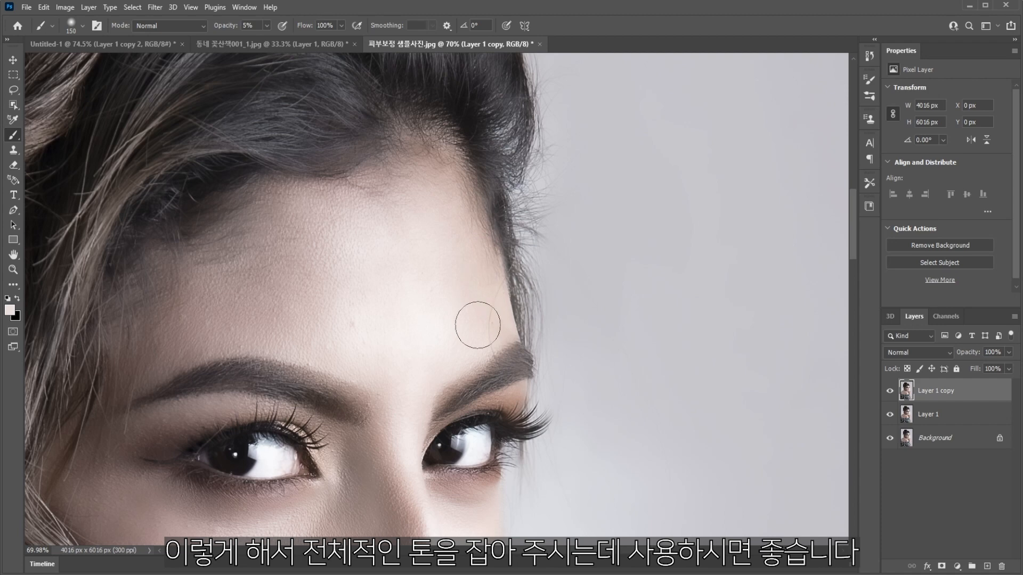
{"action": "left_click", "coordinate": [397, 269], "text": "alt"}
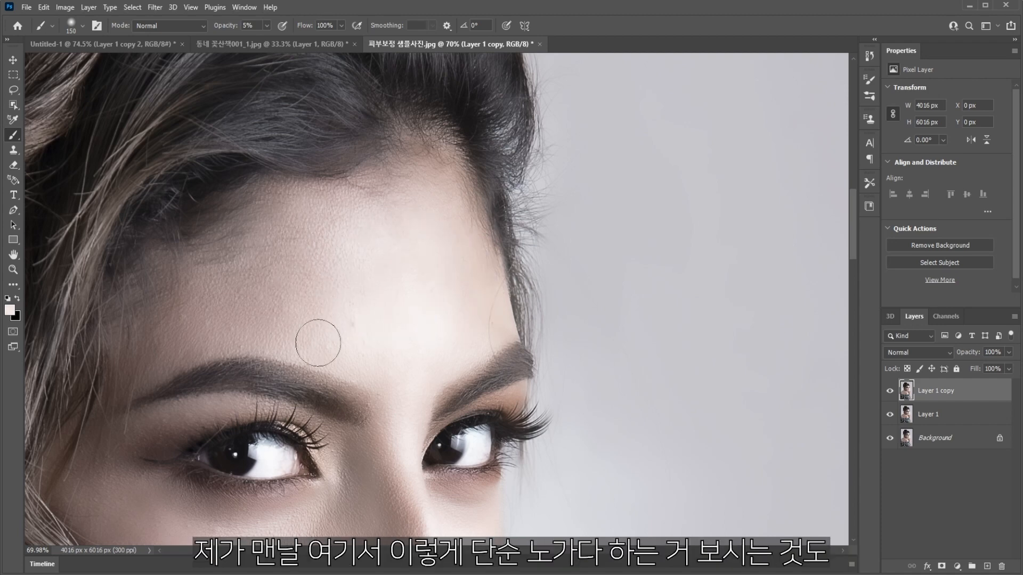
{"action": "left_click", "coordinate": [392, 334], "text": "alt"}
Soften the dark area under the eye with sampled cheek tones using a 125 px brush, and enlarge the brush to 200 px for the cheek.
{"action": "left_click_drag", "start_coordinate": [308, 407], "coordinate": [403, 199]}
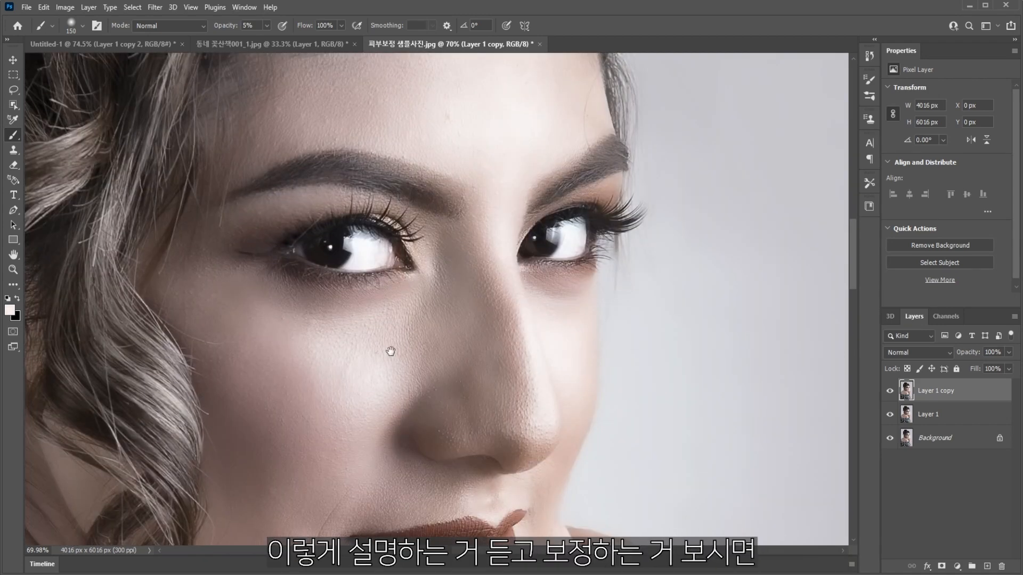
{"action": "left_click", "coordinate": [333, 371], "text": "alt"}
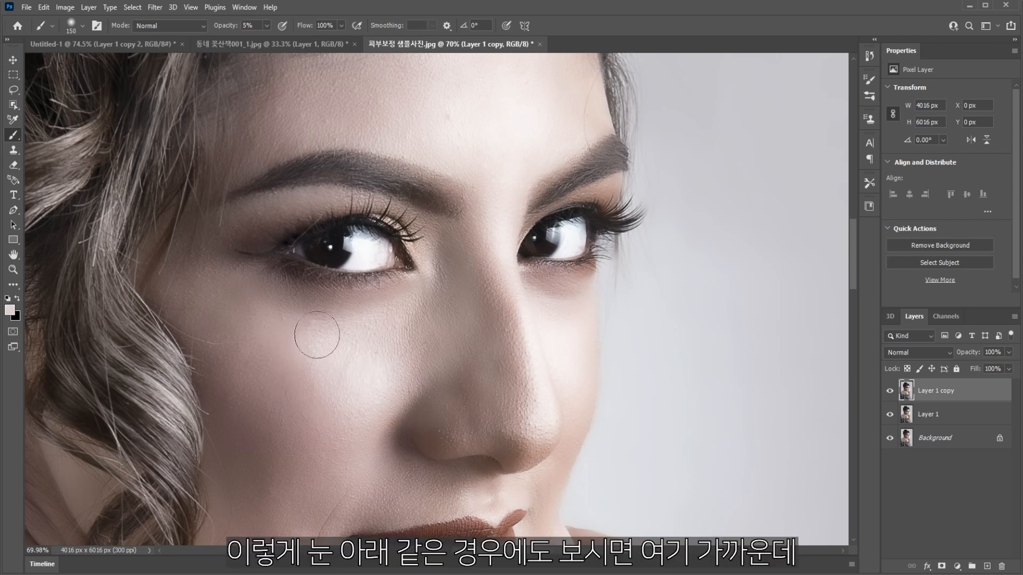
{"action": "left_click", "coordinate": [283, 325], "text": "alt"}
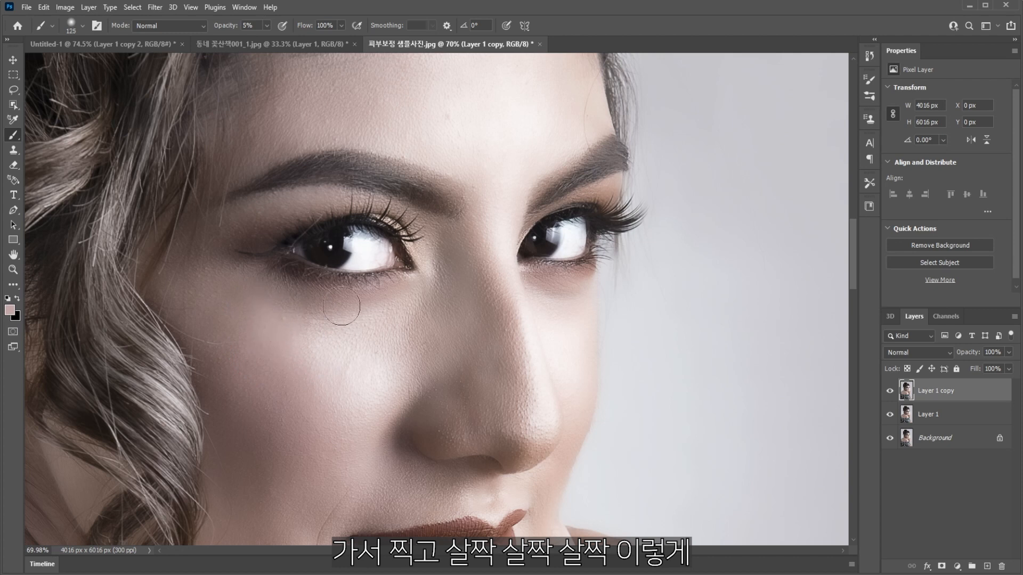
{"action": "mouse_move", "coordinate": [303, 336]}
{"action": "left_mouse_down"}
{"action": "mouse_move", "coordinate": [405, 319]}
{"action": "mouse_move", "coordinate": [367, 315]}
{"action": "mouse_move", "coordinate": [412, 302]}
{"action": "left_mouse_up"}
{"action": "left_click", "coordinate": [337, 353], "text": "alt"}
{"action": "left_click", "coordinate": [266, 328], "text": "alt"}
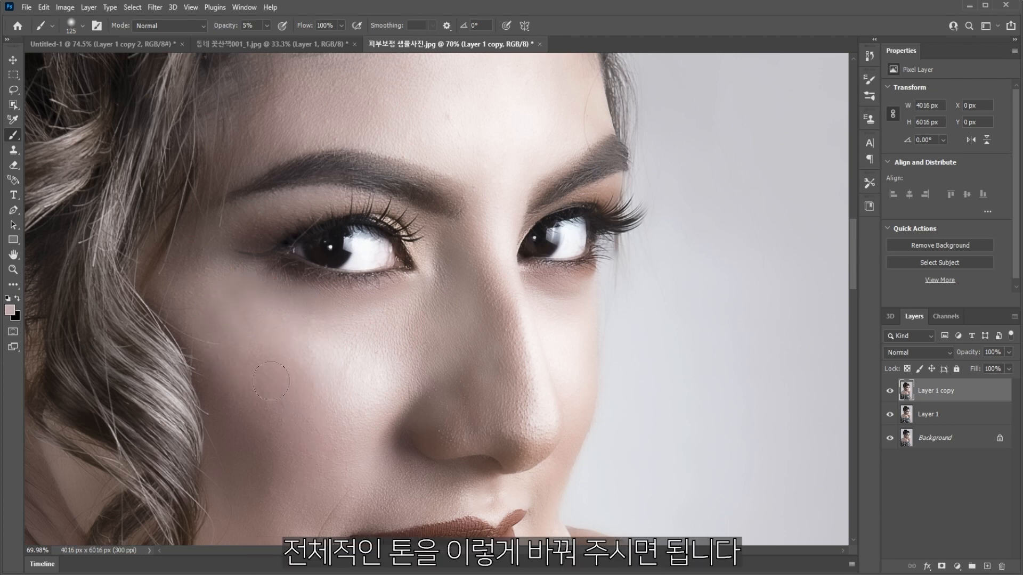
{"action": "scroll", "coordinate": [271, 381], "scroll_direction": "down", "scroll_amount": 3}
{"action": "key", "text": "bracketright"}
{"action": "key", "text": "bracketright"}
{"action": "key", "text": "bracketright"}
{"action": "scroll", "coordinate": [274, 270], "scroll_direction": "down", "scroll_amount": 2}
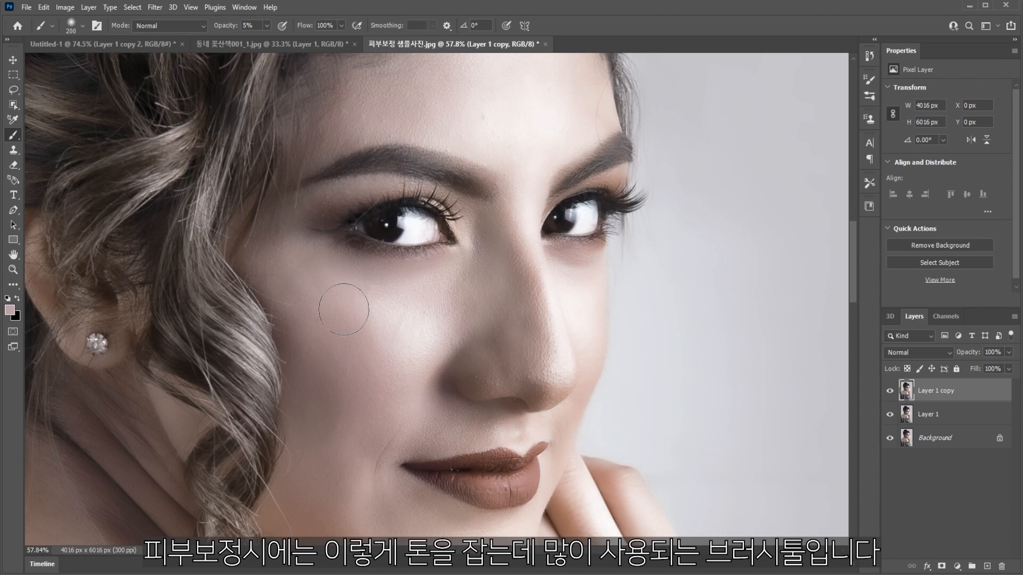
{"action": "scroll", "coordinate": [343, 309], "scroll_direction": "down", "scroll_amount": 2}
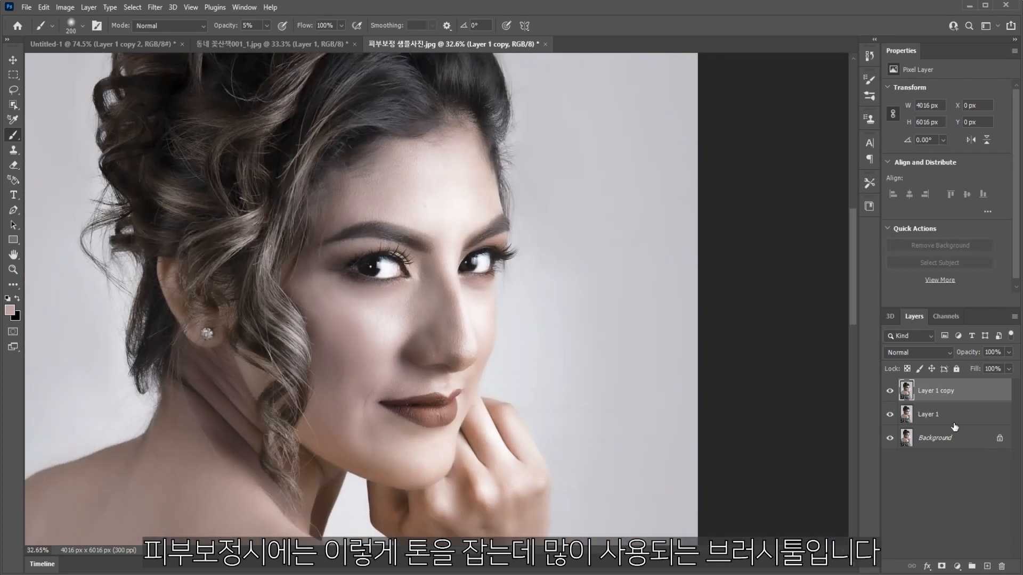
Delete Layer 1 and Layer 1 copy and duplicate the Background as a fresh Layer 1.
{"action": "left_click", "coordinate": [954, 424], "text": "shift"}
{"action": "key", "text": "Delete"}
{"action": "scroll", "coordinate": [420, 436], "scroll_direction": "up", "scroll_amount": 3}
{"action": "key", "text": "ctrl+j"}
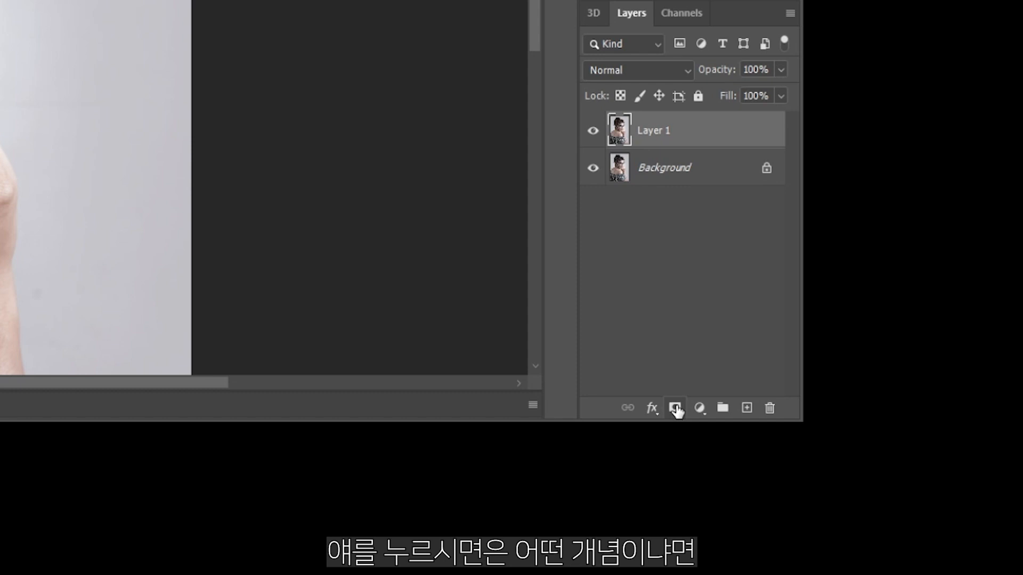
Add a white layer mask to Layer 1 and undo it.
{"action": "left_click", "coordinate": [675, 408]}
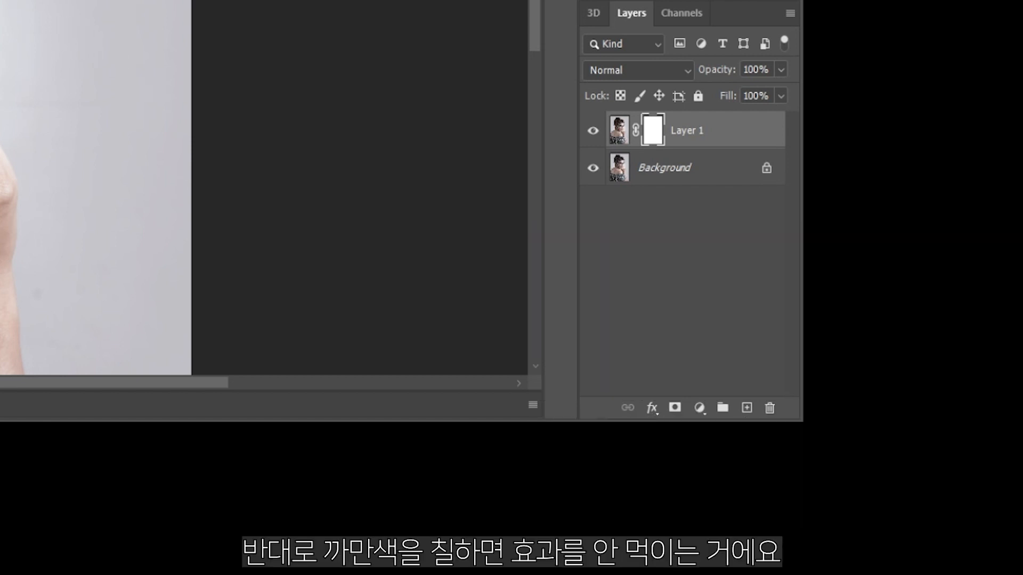
{"action": "key", "text": "ctrl+z"}
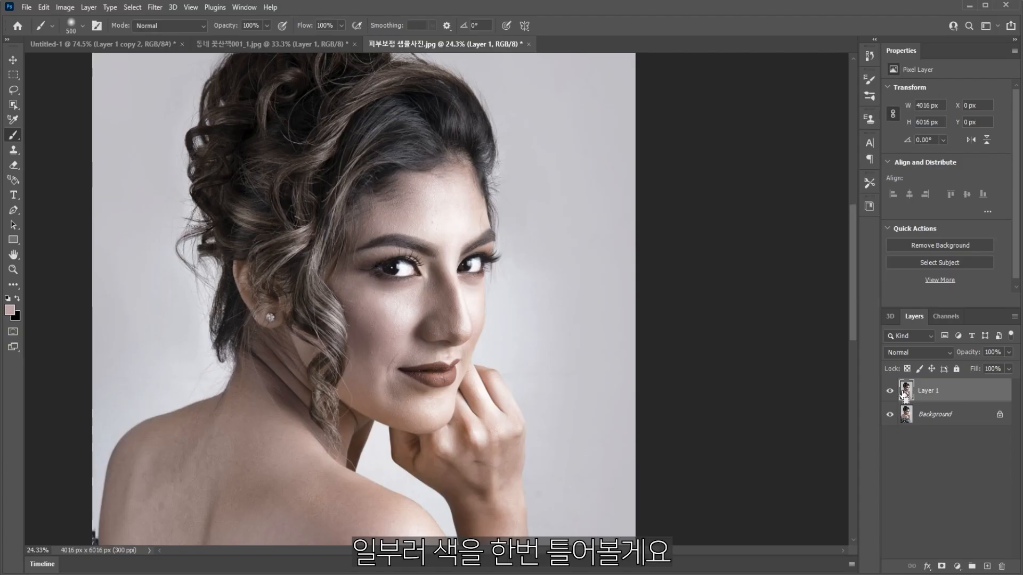
Darken Layer 1 strongly by pulling its tone curve down with Curves.
{"action": "key", "text": "ctrl+m"}
{"action": "left_click_drag", "start_coordinate": [852, 220], "coordinate": [870, 246]}
{"action": "key", "text": "Return"}
Add a layer mask to dark Layer 1 and paint black at 100% opacity and 500 px in a band across the face and shoulders.
{"action": "scroll", "coordinate": [451, 369], "scroll_direction": "down", "scroll_amount": 3}
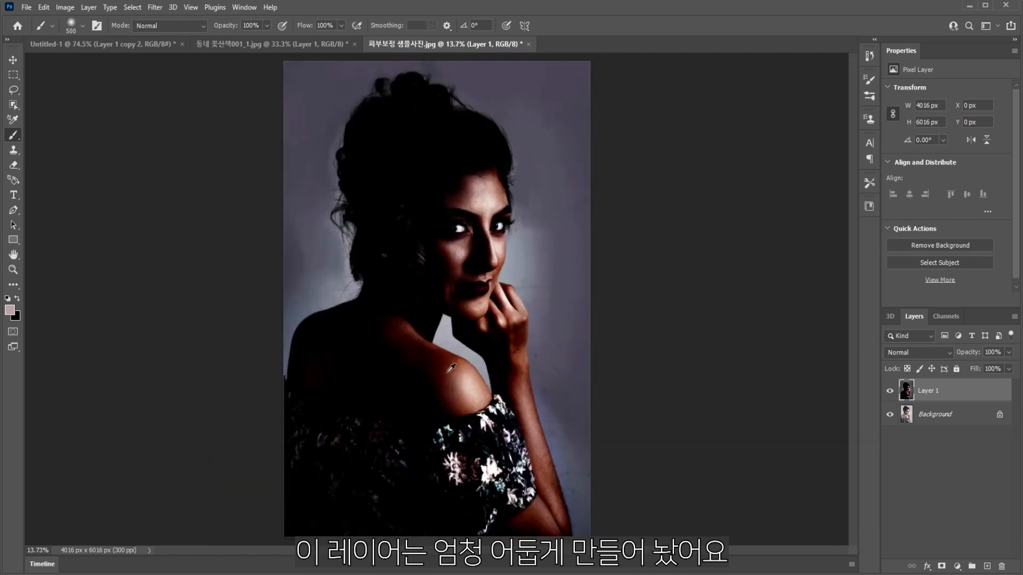
{"action": "scroll", "coordinate": [467, 348], "scroll_direction": "up", "scroll_amount": 10}
{"action": "scroll", "coordinate": [497, 317], "scroll_direction": "down", "scroll_amount": 7}
{"action": "left_click_drag", "start_coordinate": [505, 241], "coordinate": [502, 311]}
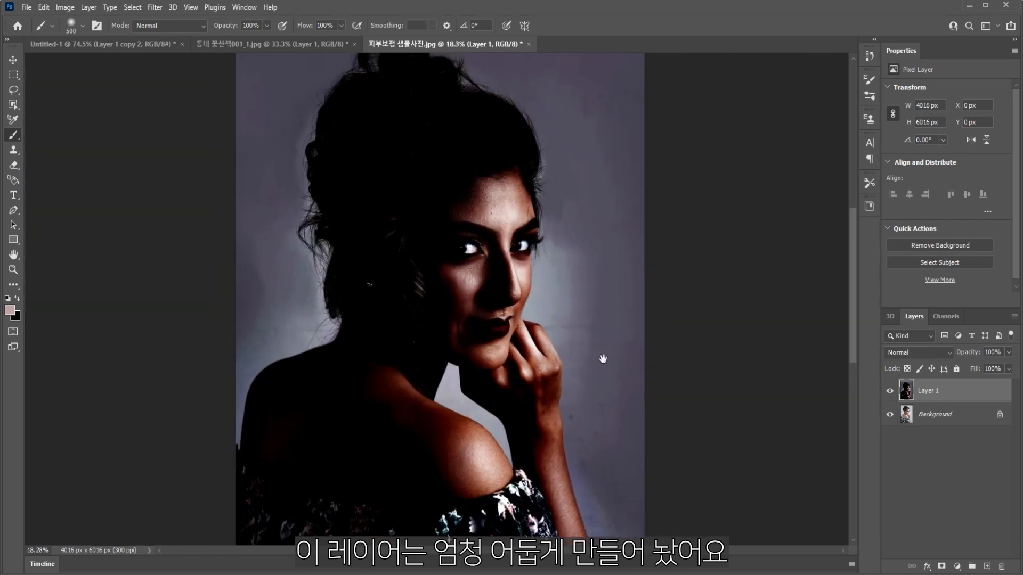
{"action": "left_click", "coordinate": [942, 567]}
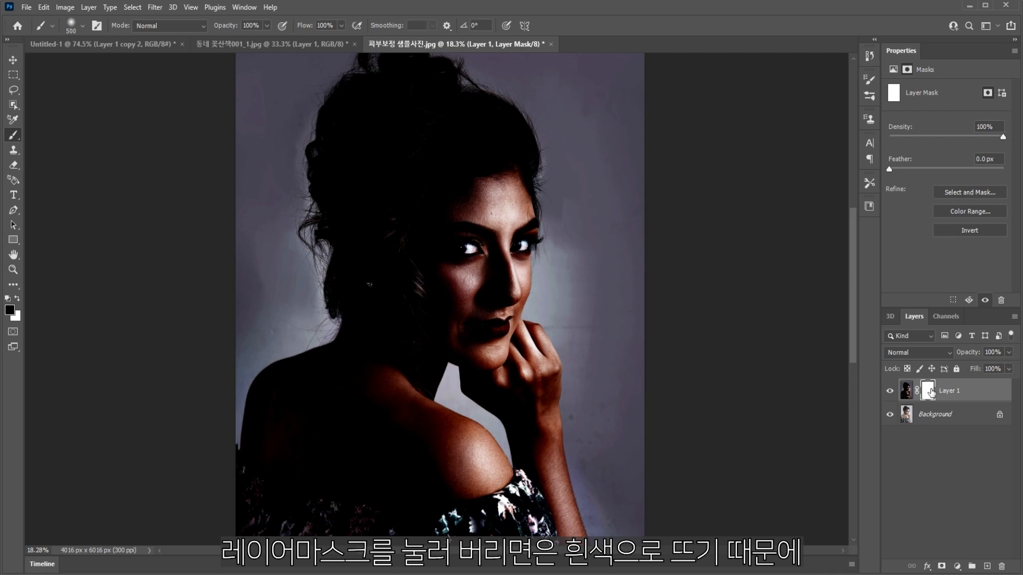
{"action": "mouse_move", "coordinate": [377, 280]}
{"action": "left_mouse_down"}
{"action": "mouse_move", "coordinate": [277, 269]}
{"action": "mouse_move", "coordinate": [659, 244]}
{"action": "mouse_move", "coordinate": [251, 222]}
{"action": "mouse_move", "coordinate": [206, 258]}
{"action": "mouse_move", "coordinate": [804, 277]}
{"action": "mouse_move", "coordinate": [73, 342]}
{"action": "mouse_move", "coordinate": [326, 399]}
{"action": "mouse_move", "coordinate": [787, 462]}
{"action": "left_mouse_up"}
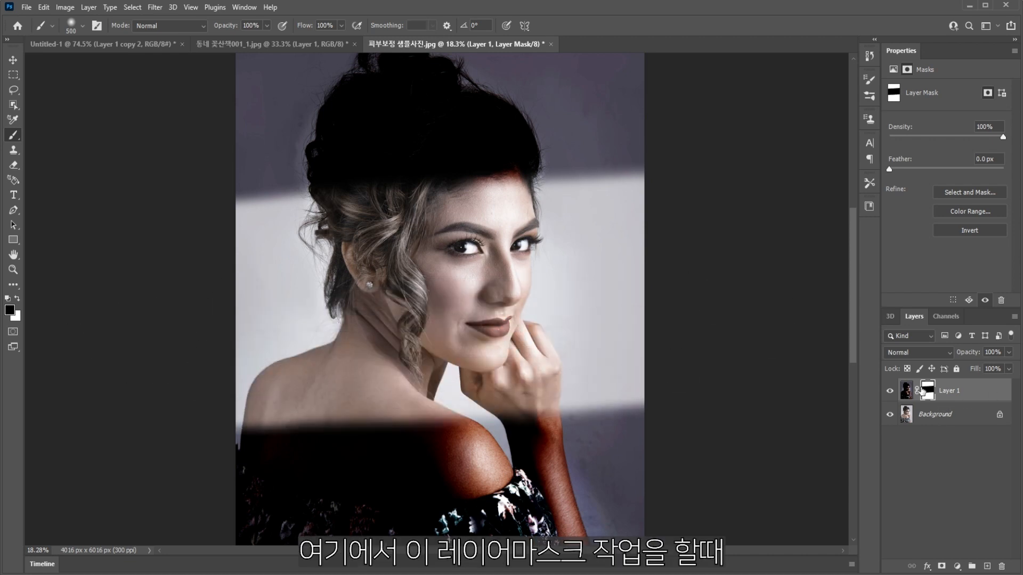
Enlarge the brush to 800 px and paint black on the mask over the hair and upper background.
{"action": "key", "text": "bracketleft"}
{"action": "key", "text": "bracketleft"}
{"action": "key", "text": "bracketright"}
{"action": "key", "text": "bracketright"}
{"action": "key", "text": "bracketright"}
{"action": "key", "text": "bracketright"}
{"action": "key", "text": "bracketright"}
{"action": "mouse_move", "coordinate": [207, 188]}
{"action": "left_mouse_down"}
{"action": "mouse_move", "coordinate": [514, 193]}
{"action": "mouse_move", "coordinate": [468, 168]}
{"action": "left_mouse_up"}
{"action": "scroll", "coordinate": [467, 168], "scroll_direction": "up", "scroll_amount": 3}
{"action": "mouse_move", "coordinate": [299, 187]}
{"action": "left_mouse_down"}
{"action": "mouse_move", "coordinate": [548, 201]}
{"action": "mouse_move", "coordinate": [690, 167]}
{"action": "mouse_move", "coordinate": [265, 147]}
{"action": "mouse_move", "coordinate": [634, 246]}
{"action": "left_mouse_up"}
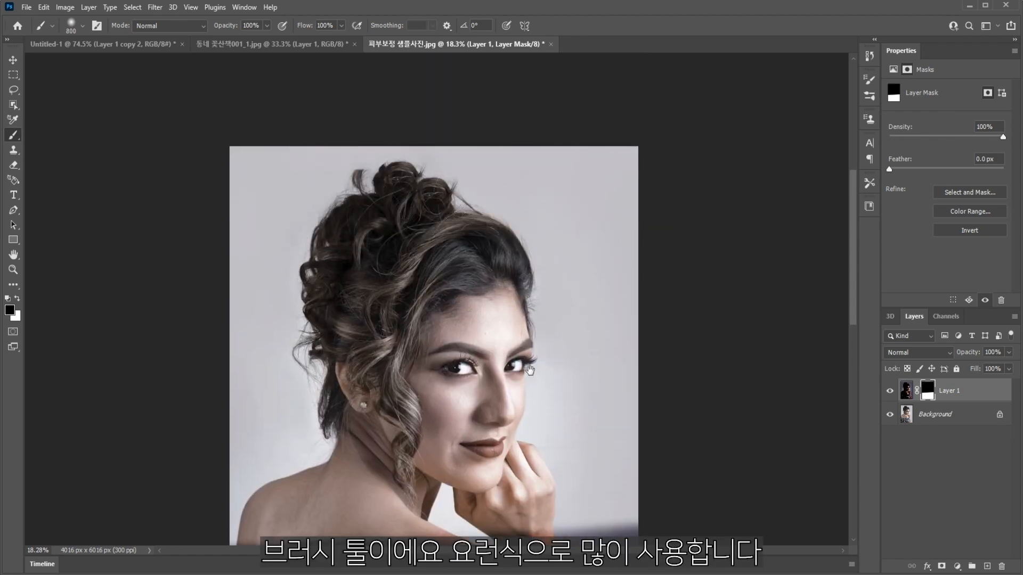
Paint black on Layer 1's mask over the remaining lower part of the portrait to hide the dark layer completely.
{"action": "left_click_drag", "start_coordinate": [530, 371], "coordinate": [532, 138]}
{"action": "mouse_move", "coordinate": [576, 333]}
{"action": "left_mouse_down"}
{"action": "mouse_move", "coordinate": [413, 328]}
{"action": "mouse_move", "coordinate": [598, 291]}
{"action": "left_mouse_up"}
{"action": "mouse_move", "coordinate": [663, 279]}
{"action": "left_mouse_down"}
{"action": "mouse_move", "coordinate": [508, 300]}
{"action": "mouse_move", "coordinate": [370, 291]}
{"action": "mouse_move", "coordinate": [232, 324]}
{"action": "mouse_move", "coordinate": [652, 355]}
{"action": "mouse_move", "coordinate": [571, 379]}
{"action": "mouse_move", "coordinate": [314, 407]}
{"action": "left_mouse_up"}
{"action": "mouse_move", "coordinate": [374, 360]}
{"action": "left_mouse_down"}
{"action": "mouse_move", "coordinate": [411, 254]}
{"action": "mouse_move", "coordinate": [755, 375]}
{"action": "mouse_move", "coordinate": [635, 336]}
{"action": "mouse_move", "coordinate": [225, 384]}
{"action": "left_mouse_up"}
{"action": "key", "text": "ctrl+0"}
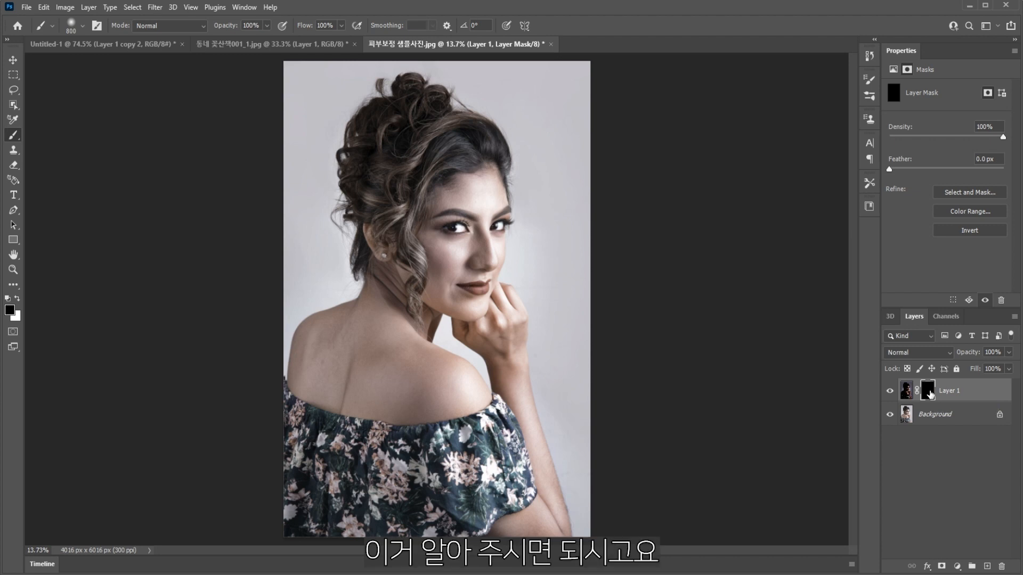
Delete Layer 1's mask and smooth the undarkened layer with the Camera Raw filter by setting Texture to -100.
{"action": "left_click_drag", "start_coordinate": [929, 393], "coordinate": [1003, 563]}
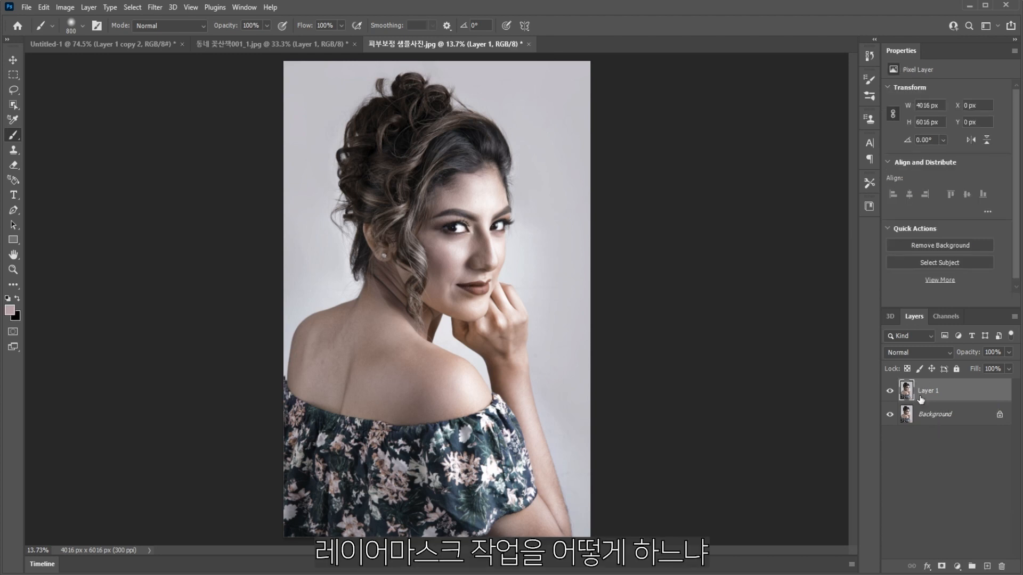
{"action": "scroll", "coordinate": [539, 258], "scroll_direction": "up", "scroll_amount": 5}
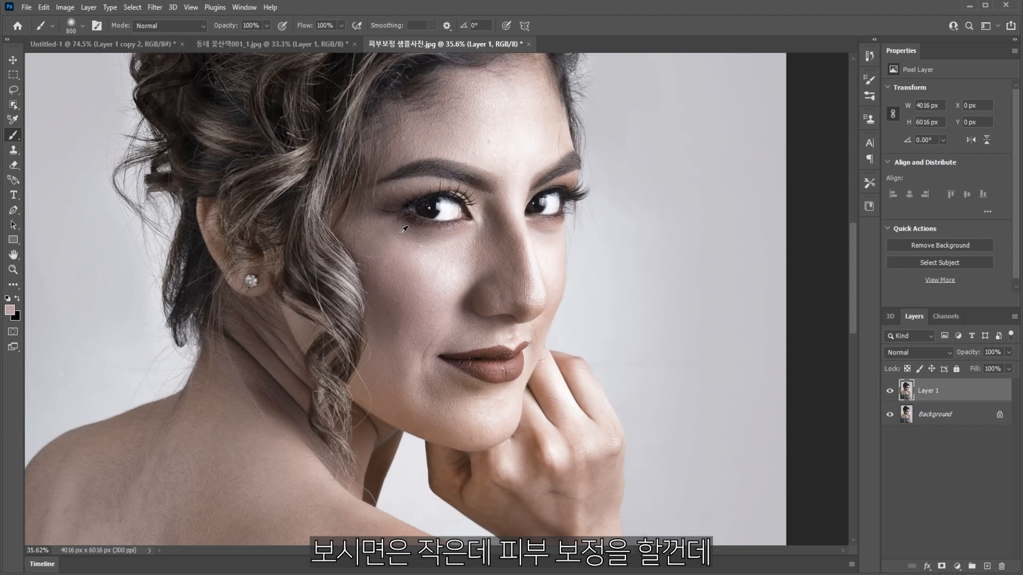
{"action": "left_click_drag", "start_coordinate": [557, 221], "coordinate": [483, 239]}
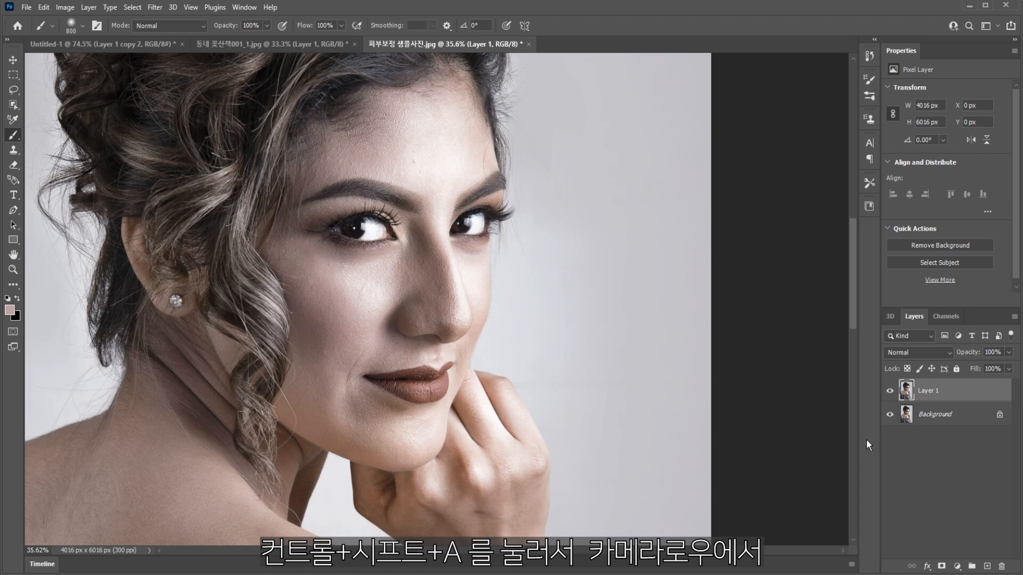
{"action": "key", "text": "ctrl+shift+a"}
{"action": "scroll", "coordinate": [479, 224], "scroll_direction": "up", "scroll_amount": 4}
{"action": "left_click_drag", "start_coordinate": [912, 390], "coordinate": [851, 391]}
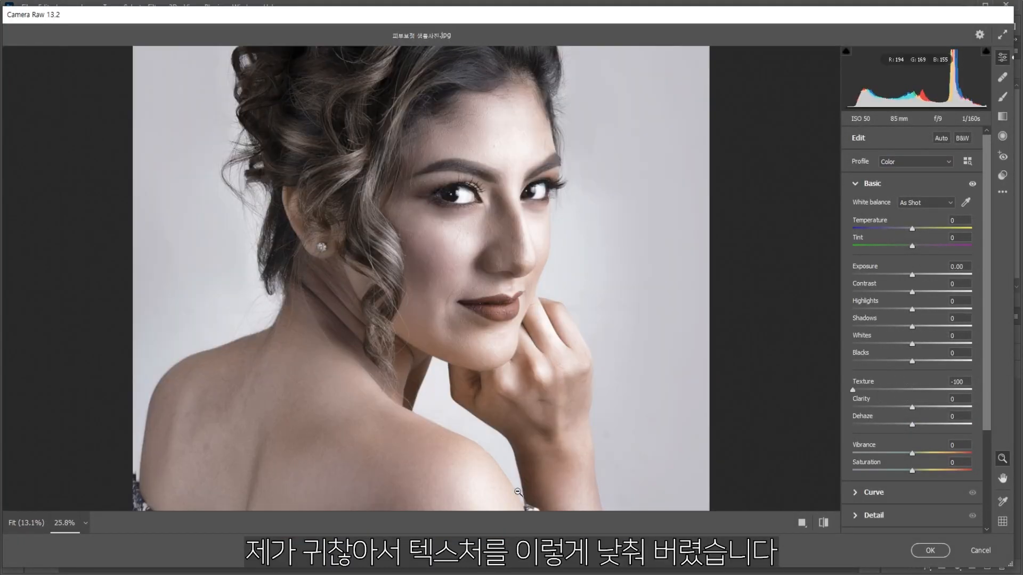
{"action": "left_click", "coordinate": [925, 552]}
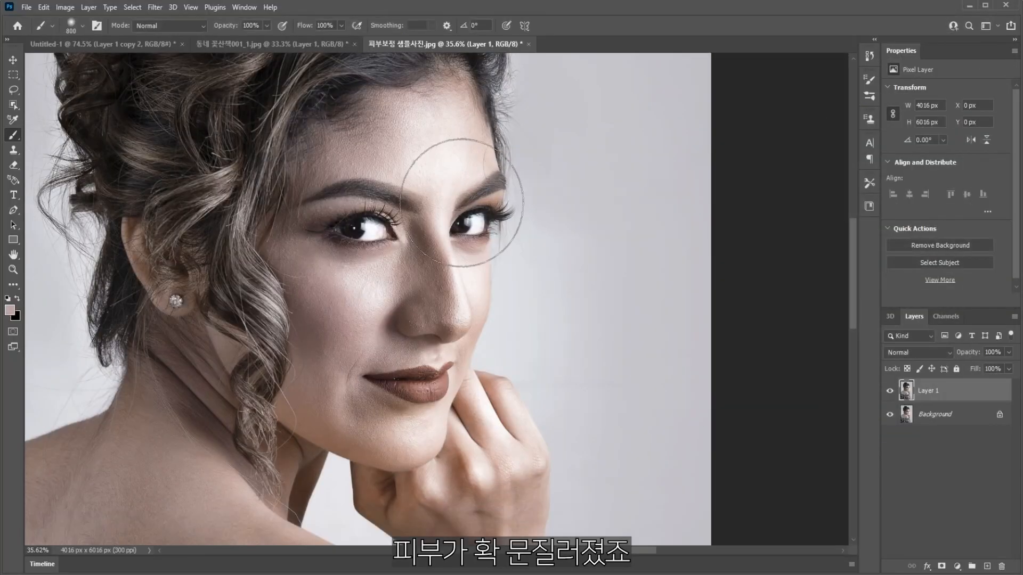
Compare the skin on the forehead and around the eyes with and without the smoothing by toggling Layer 1's visibility.
{"action": "scroll", "coordinate": [496, 234], "scroll_direction": "up", "scroll_amount": 3}
{"action": "left_click_drag", "start_coordinate": [393, 260], "coordinate": [482, 347]}
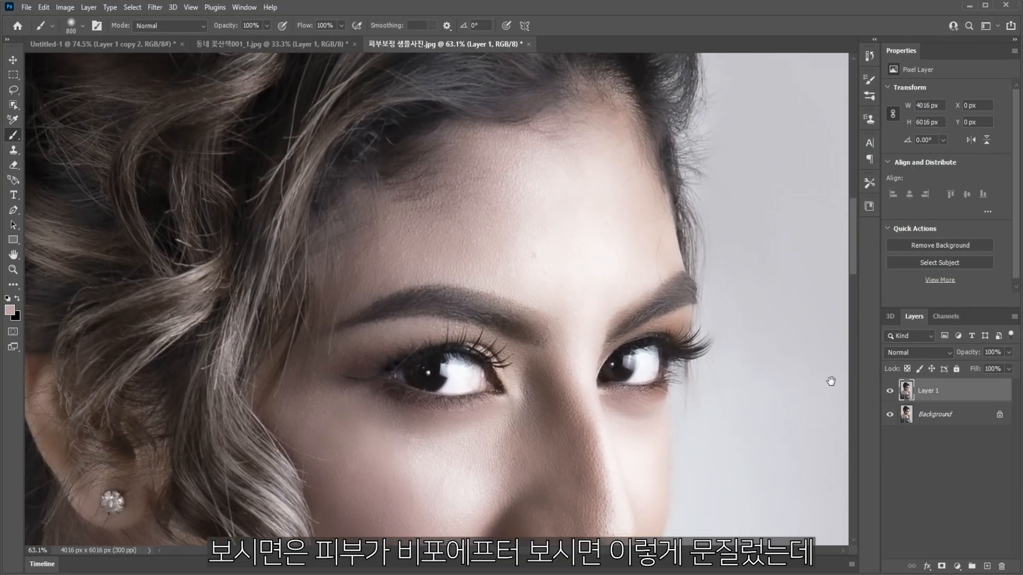
{"action": "left_click", "coordinate": [890, 391]}
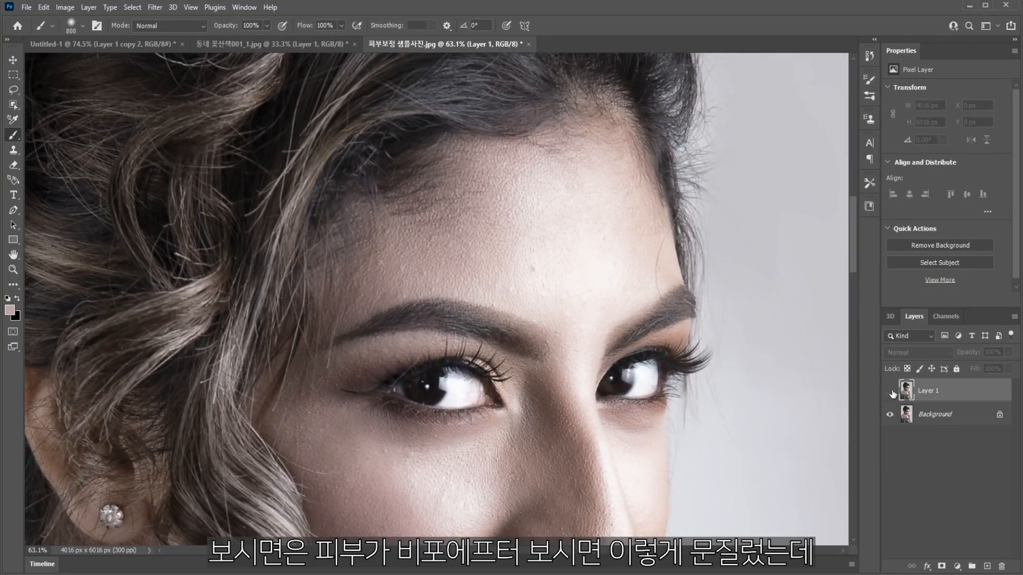
{"action": "left_click", "coordinate": [891, 392]}
{"action": "left_click", "coordinate": [891, 392]}
{"action": "left_click", "coordinate": [891, 391]}
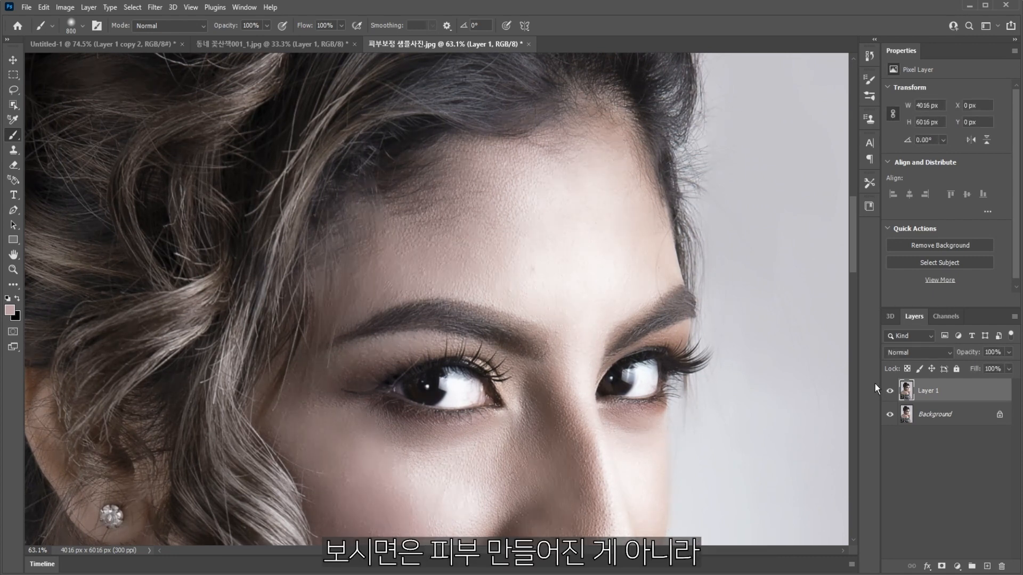
Compare the hair detail before and after smoothing by switching the visibility of Layer 1 and the Background.
{"action": "left_click_drag", "start_coordinate": [450, 210], "coordinate": [527, 366]}
{"action": "scroll", "coordinate": [191, 262], "scroll_direction": "down", "scroll_amount": 2}
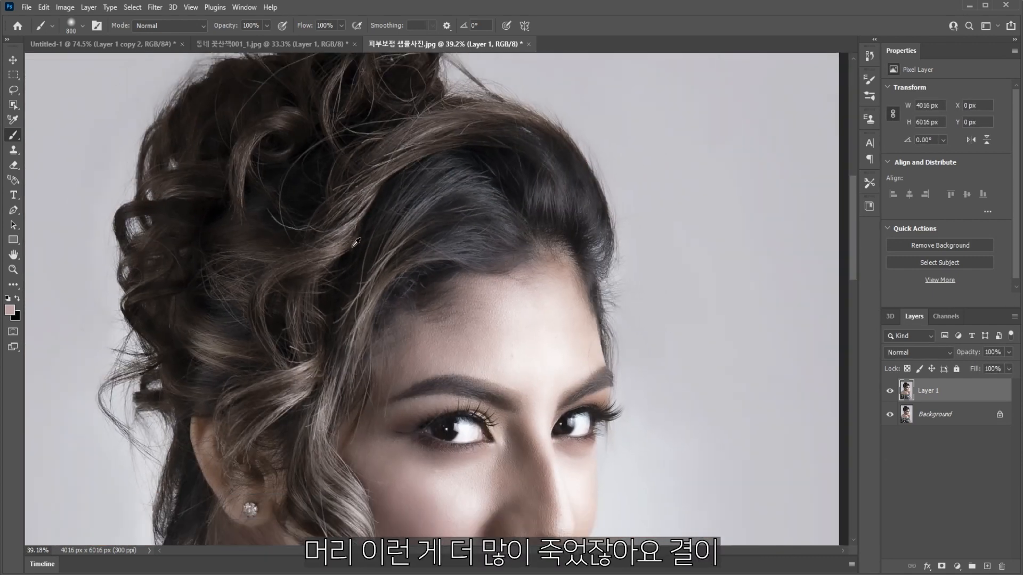
{"action": "left_click", "coordinate": [890, 392]}
{"action": "left_click", "coordinate": [890, 392]}
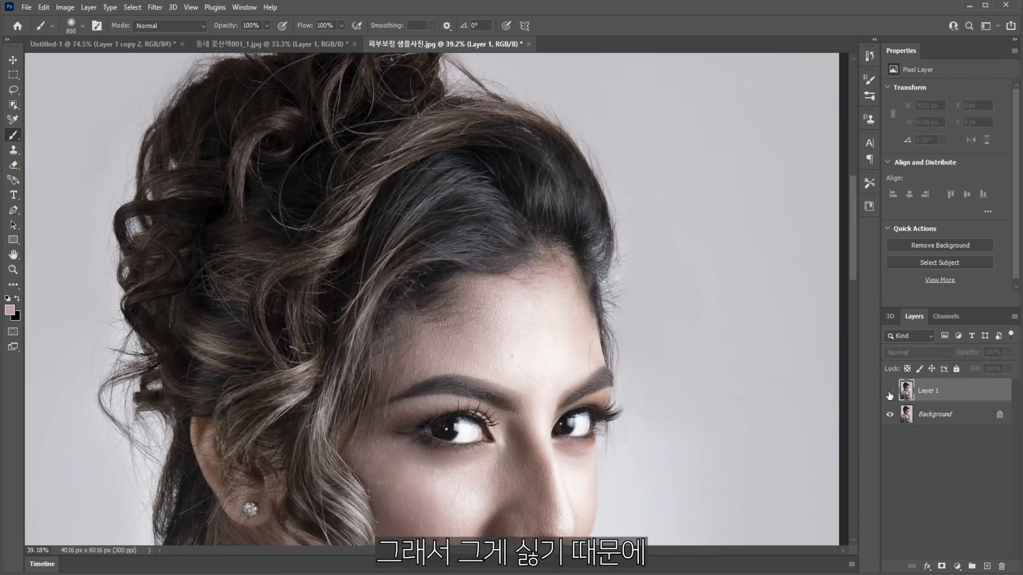
{"action": "left_click", "coordinate": [889, 392], "text": "alt"}
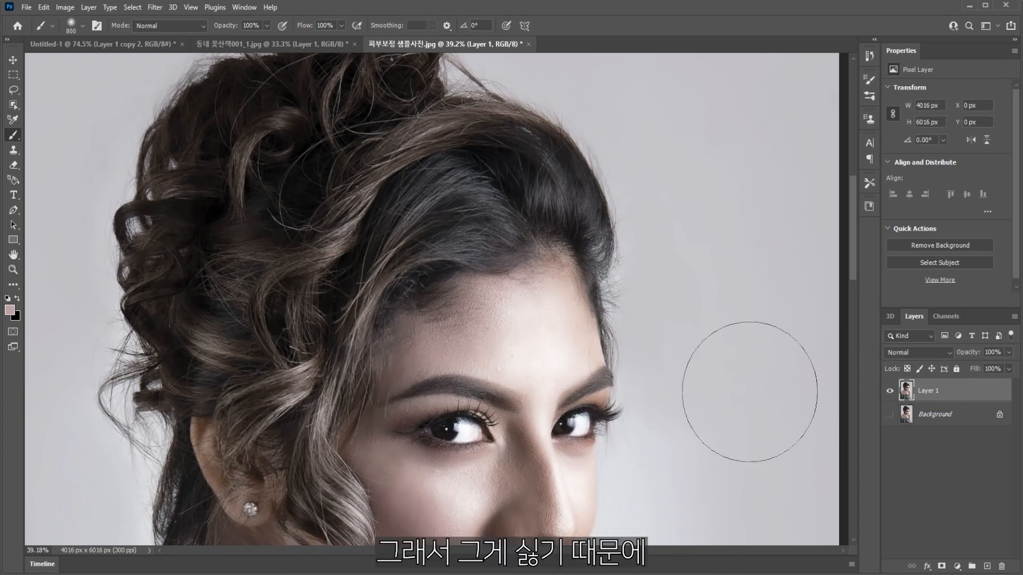
{"action": "left_click", "coordinate": [888, 414]}
Add a black layer mask to smoothed Layer 1 so the texture effect is fully hidden.
{"action": "left_click_drag", "start_coordinate": [622, 431], "coordinate": [563, 276]}
{"action": "scroll", "coordinate": [419, 357], "scroll_direction": "down", "scroll_amount": 3, "text": "alt"}
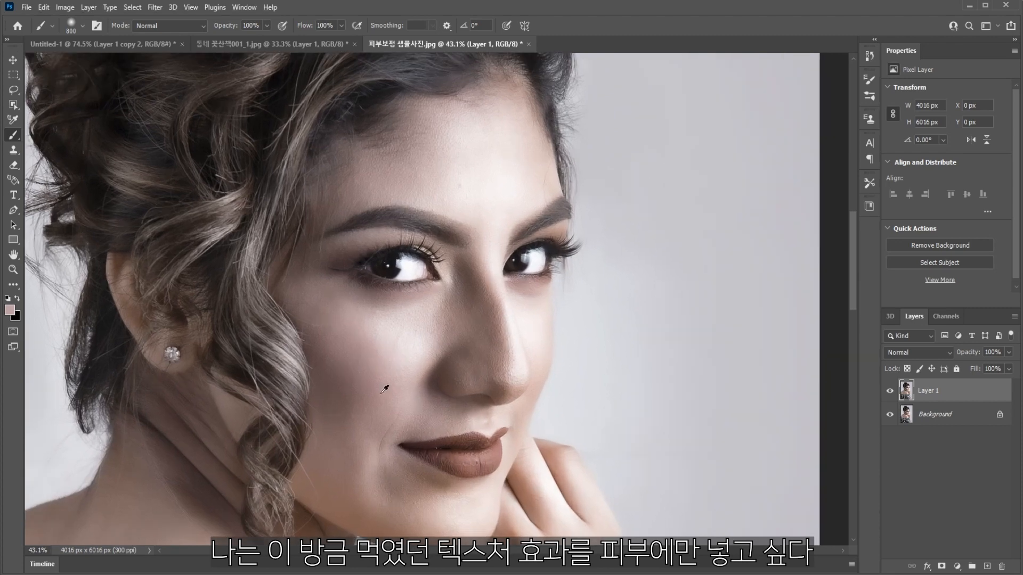
{"action": "mouse_move", "coordinate": [381, 400]}
{"action": "left_mouse_down"}
{"action": "mouse_move", "coordinate": [391, 302]}
{"action": "mouse_move", "coordinate": [398, 393]}
{"action": "left_mouse_up"}
{"action": "scroll", "coordinate": [429, 309], "scroll_direction": "up", "scroll_amount": 3, "text": "alt"}
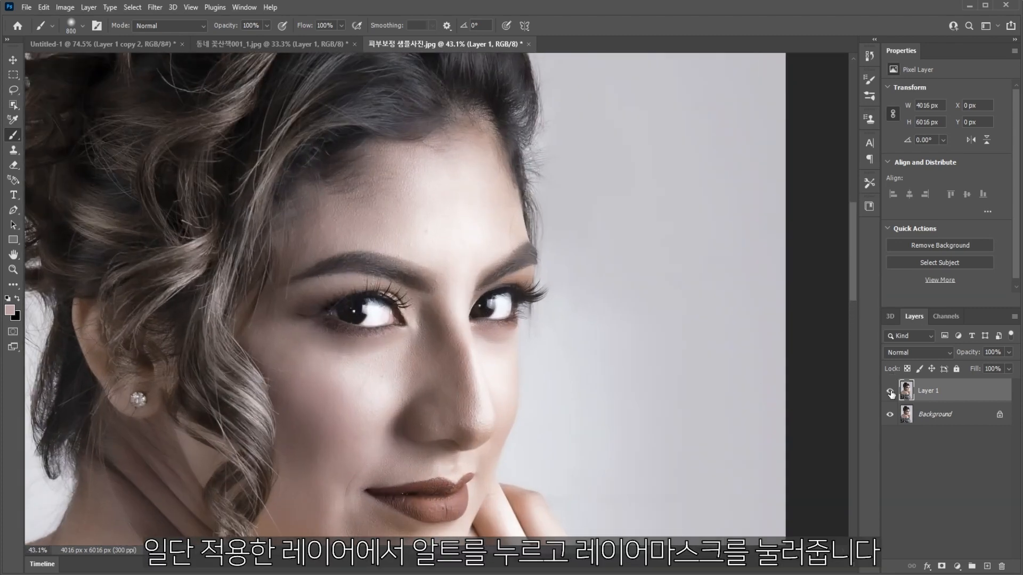
{"action": "left_click", "coordinate": [941, 566], "text": "alt"}
{"action": "scroll", "coordinate": [372, 303], "scroll_direction": "down", "scroll_amount": 2, "text": "alt"}
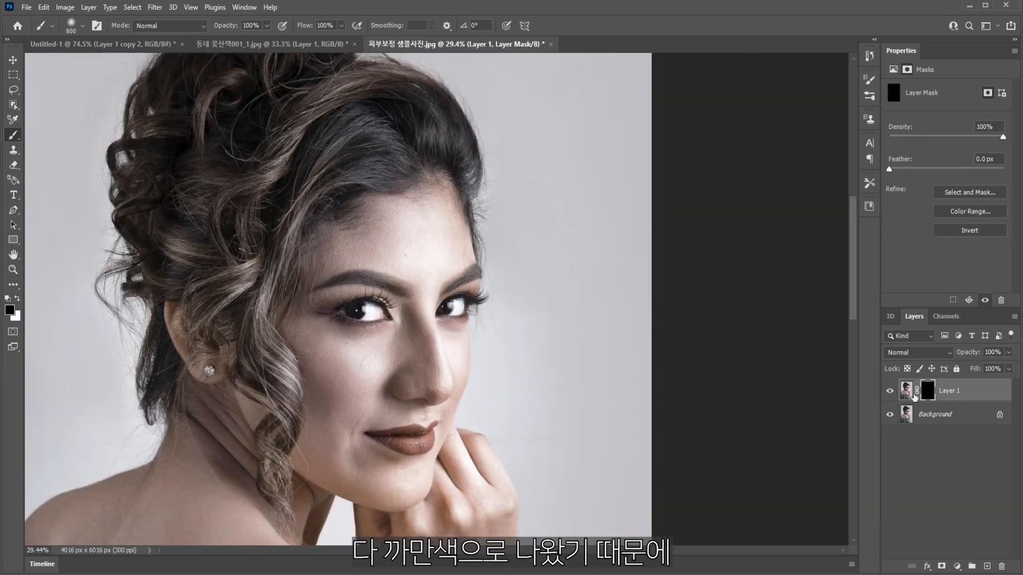
{"action": "scroll", "coordinate": [376, 308], "scroll_direction": "down", "scroll_amount": 2, "text": "alt"}
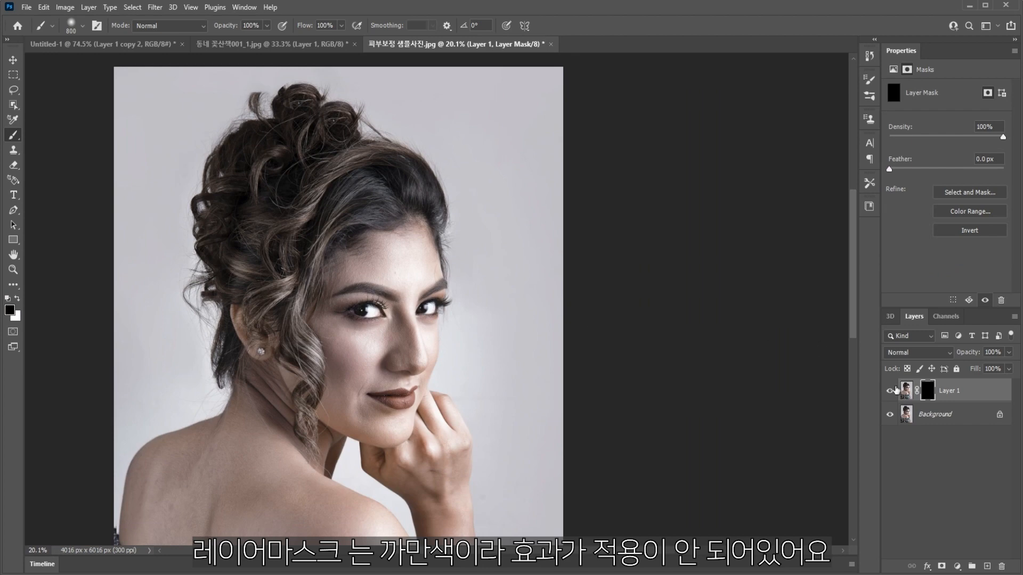
Reduce the brush to 175 px, switch the foreground color to white and paint on the mask over the forehead.
{"action": "scroll", "coordinate": [433, 381], "scroll_direction": "up", "scroll_amount": 4, "text": "alt"}
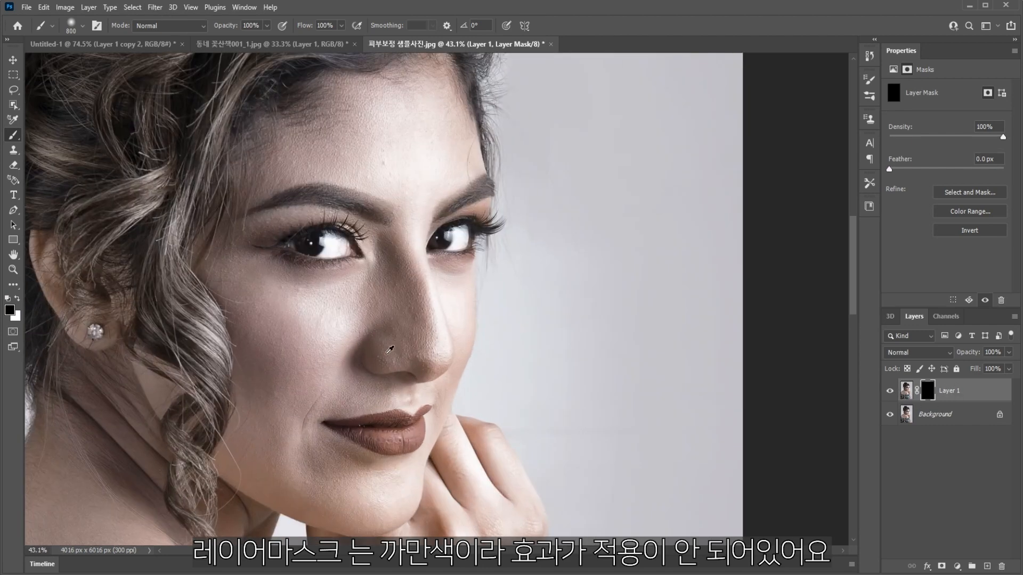
{"action": "key", "text": "bracketleft"}
{"action": "key", "text": "bracketleft"}
{"action": "key", "text": "bracketleft"}
{"action": "key", "text": "bracketleft"}
{"action": "key", "text": "bracketleft"}
{"action": "key", "text": "bracketleft"}
{"action": "key", "text": "bracketleft"}
{"action": "key", "text": "bracketleft"}
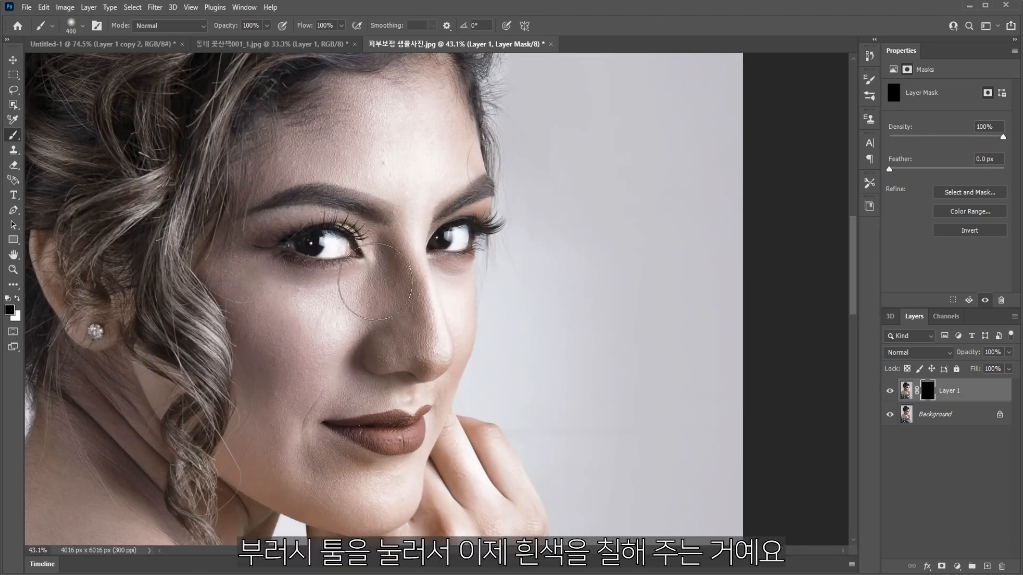
{"action": "left_click_drag", "start_coordinate": [388, 169], "coordinate": [389, 226]}
{"action": "key", "text": "x"}
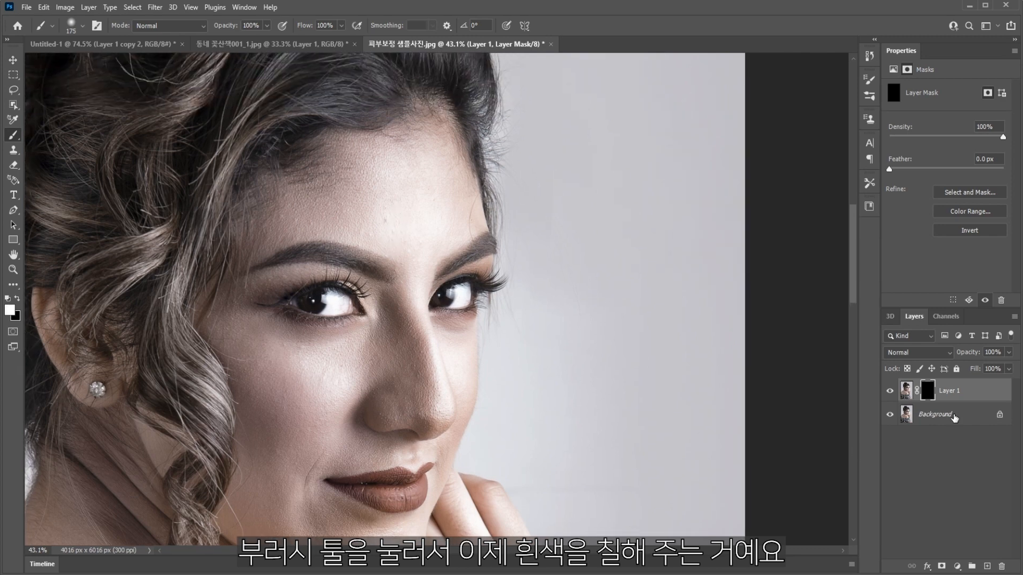
{"action": "scroll", "coordinate": [490, 287], "scroll_direction": "up", "scroll_amount": 3, "text": "alt"}
{"action": "mouse_move", "coordinate": [313, 188]}
{"action": "left_mouse_down"}
{"action": "mouse_move", "coordinate": [428, 180]}
{"action": "mouse_move", "coordinate": [331, 200]}
{"action": "left_mouse_up"}
{"action": "left_click_drag", "start_coordinate": [366, 163], "coordinate": [381, 340]}
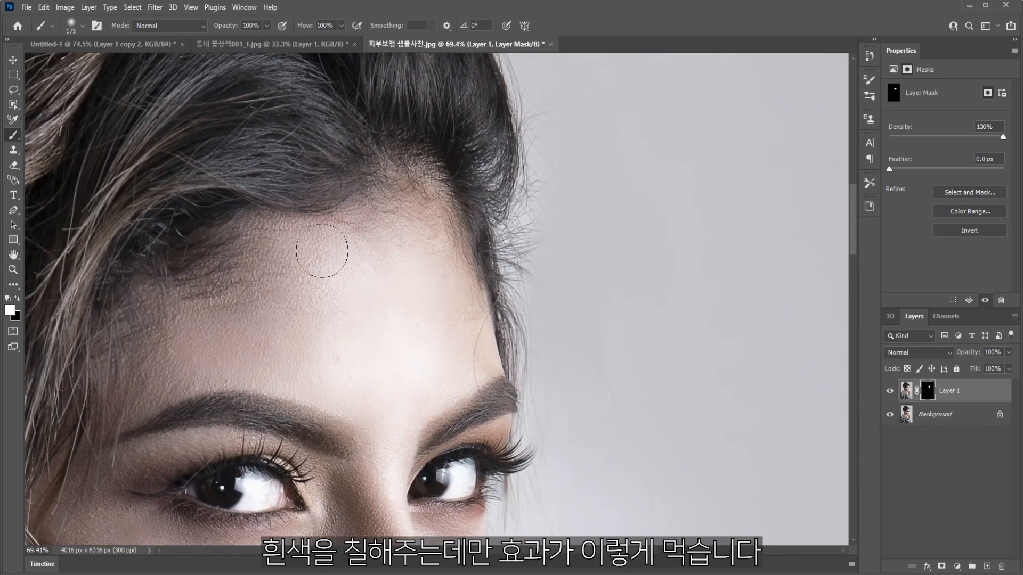
Paint white on Layer 1's mask over the cheek and down toward the jaw to reveal the smoothing there.
{"action": "left_click_drag", "start_coordinate": [368, 330], "coordinate": [376, 79]}
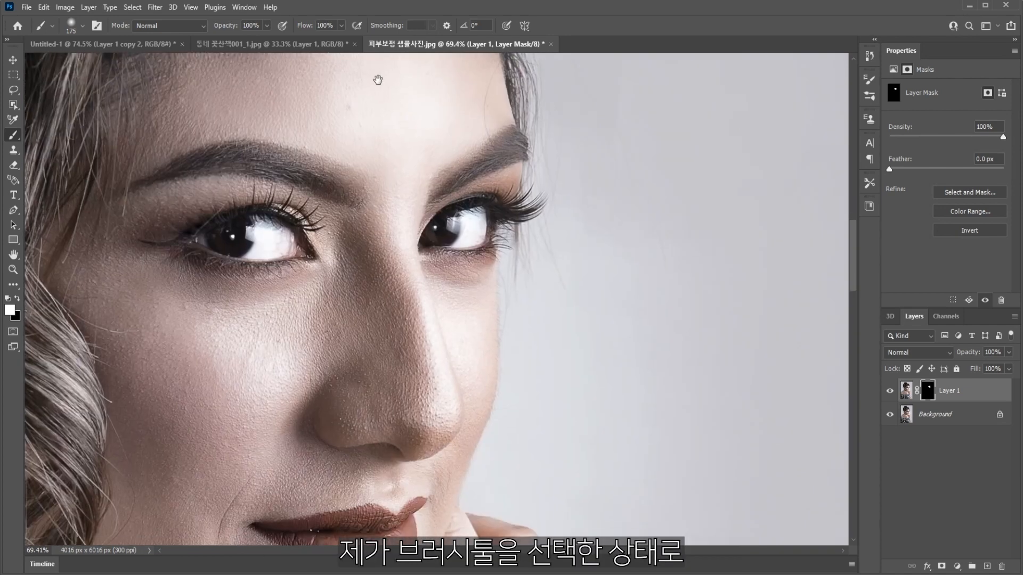
{"action": "left_click_drag", "start_coordinate": [213, 356], "coordinate": [213, 247]}
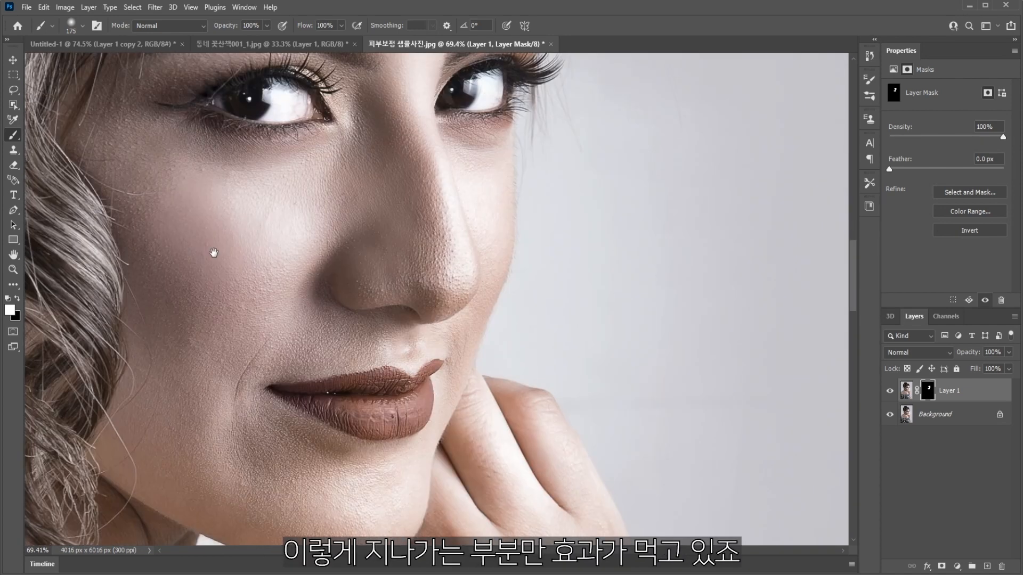
{"action": "left_click_drag", "start_coordinate": [179, 434], "coordinate": [172, 299]}
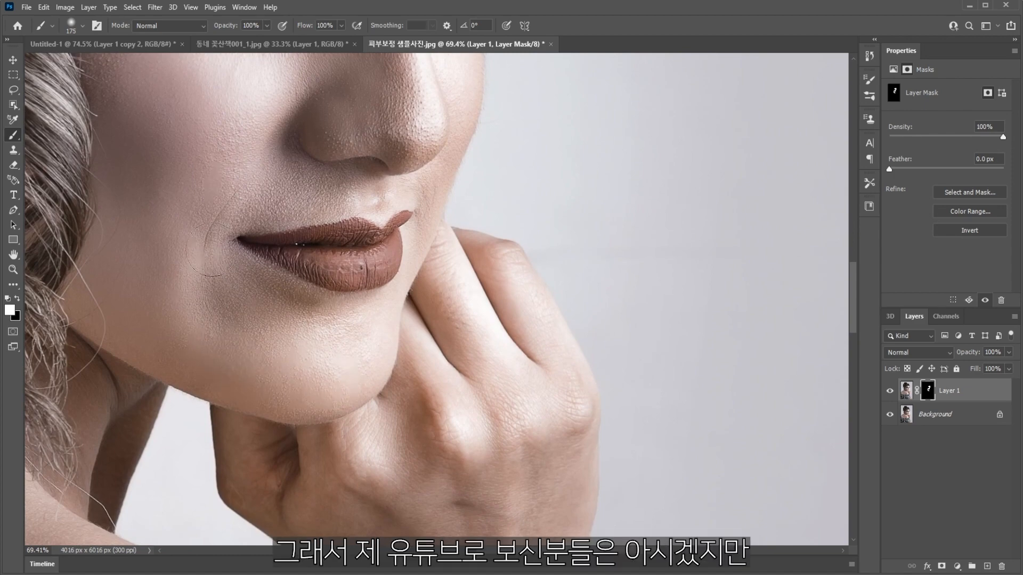
{"action": "left_click_drag", "start_coordinate": [195, 237], "coordinate": [198, 450]}
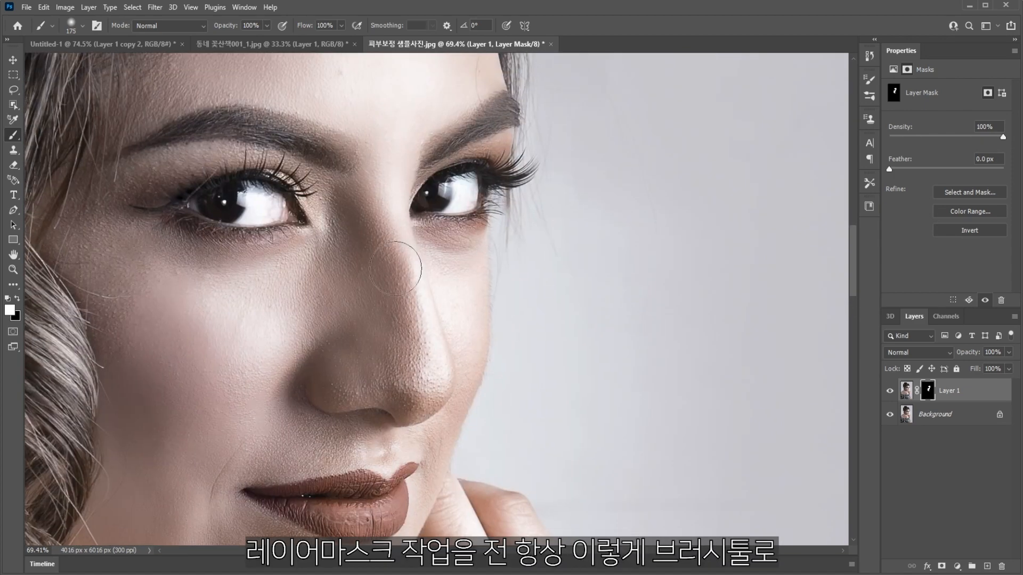
Reduce the brush to 100 px and paint white on the mask over the skin below the eye and the outer cheek.
{"action": "key", "text": "bracketleft"}
{"action": "key", "text": "bracketleft"}
{"action": "key", "text": "bracketleft"}
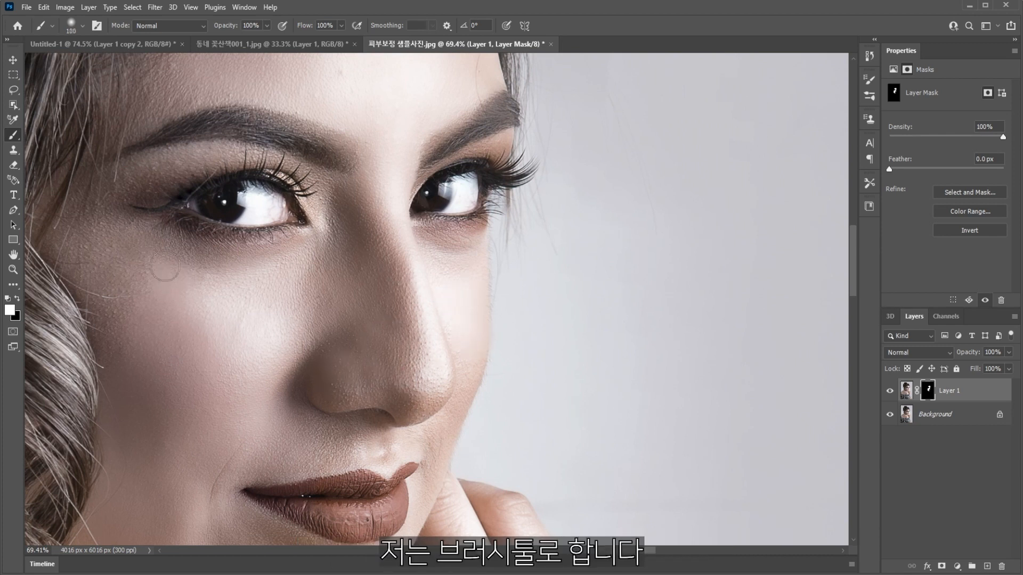
{"action": "left_click_drag", "start_coordinate": [152, 313], "coordinate": [121, 347]}
{"action": "left_click_drag", "start_coordinate": [105, 261], "coordinate": [150, 421]}
{"action": "left_click_drag", "start_coordinate": [173, 281], "coordinate": [166, 341]}
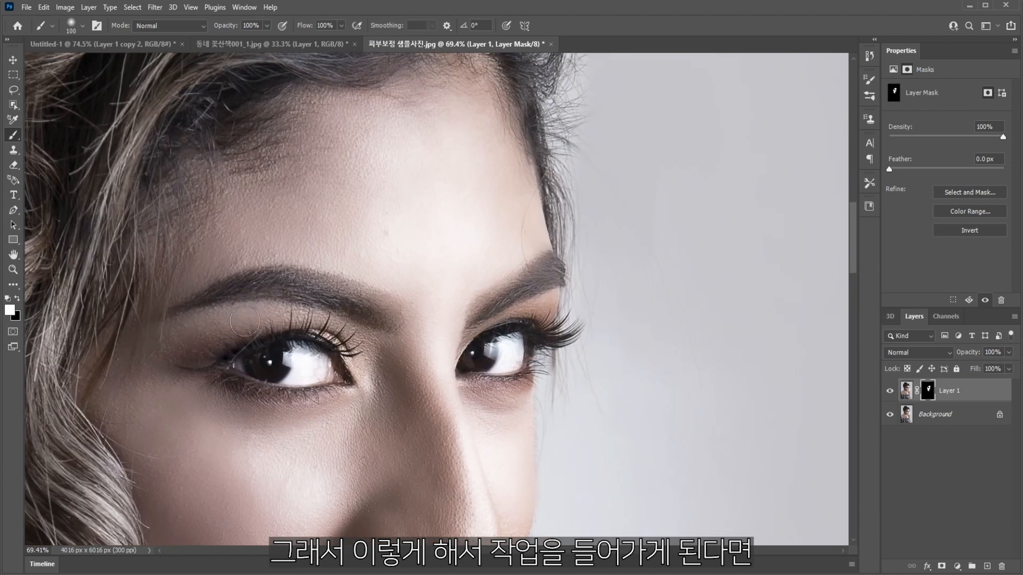
{"action": "scroll", "coordinate": [288, 185], "scroll_direction": "down", "scroll_amount": 6}
{"action": "left_click_drag", "start_coordinate": [268, 151], "coordinate": [300, 215]}
{"action": "scroll", "coordinate": [404, 430], "scroll_direction": "up", "scroll_amount": 3}
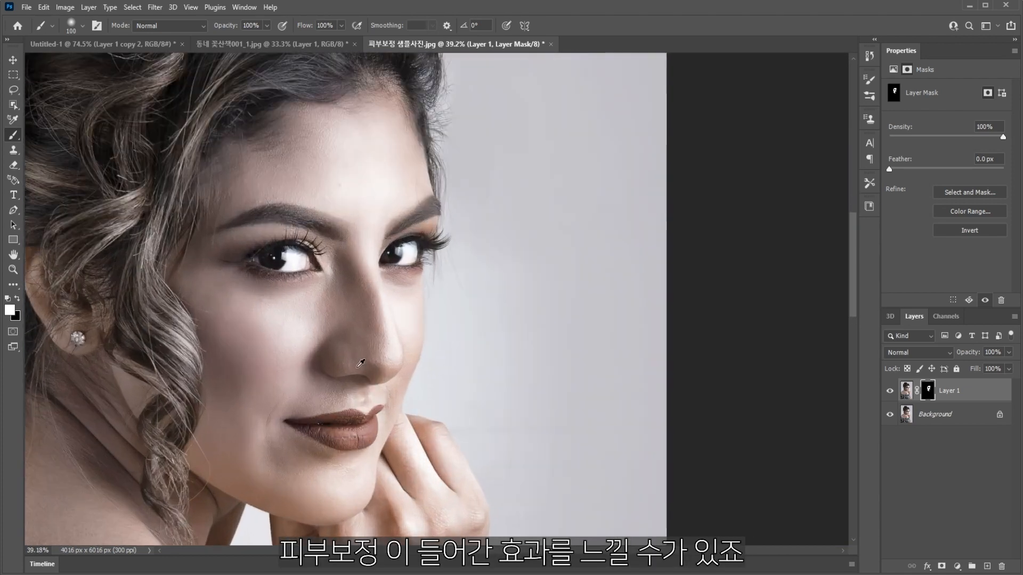